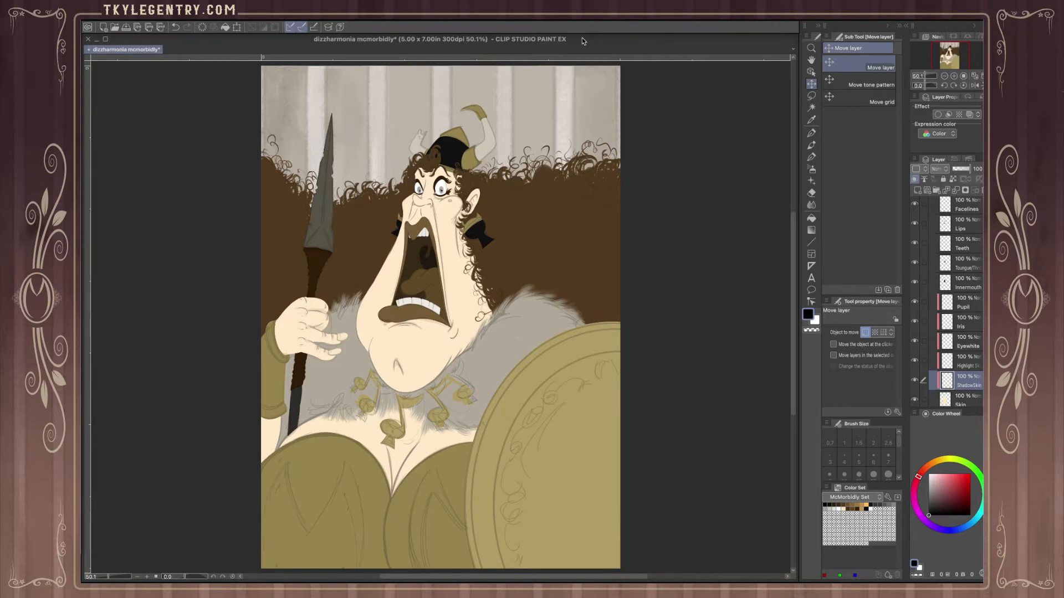
- Sample the character's skin colour from the neck and darken it to a shadow tone of H 35, S 21, V 81
{"action": "left_click", "coordinate": [811, 119]}
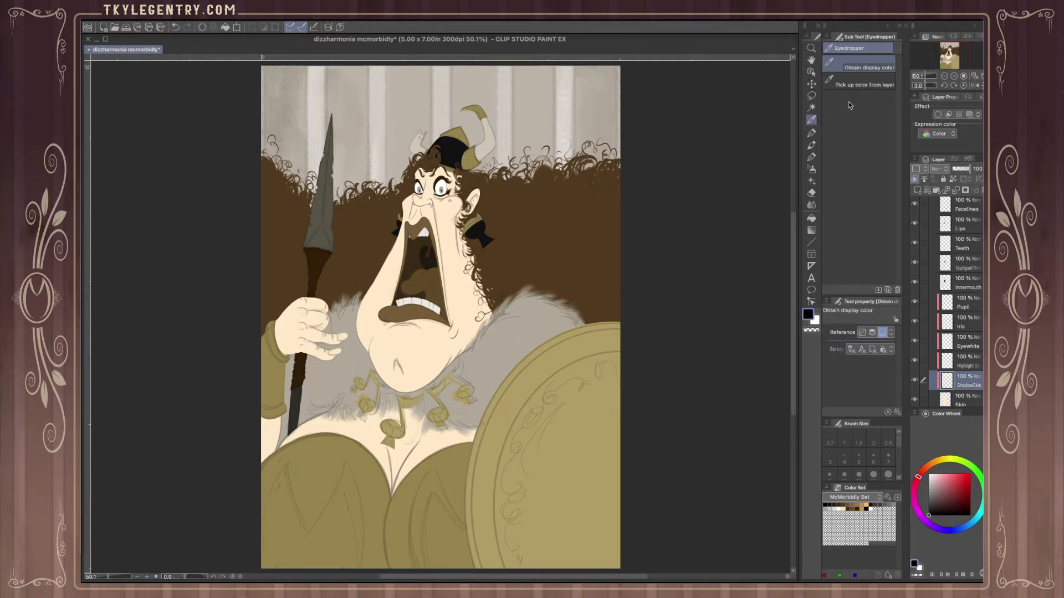
{"action": "left_click", "coordinate": [953, 76]}
{"action": "left_click_drag", "start_coordinate": [952, 54], "coordinate": [951, 55]}
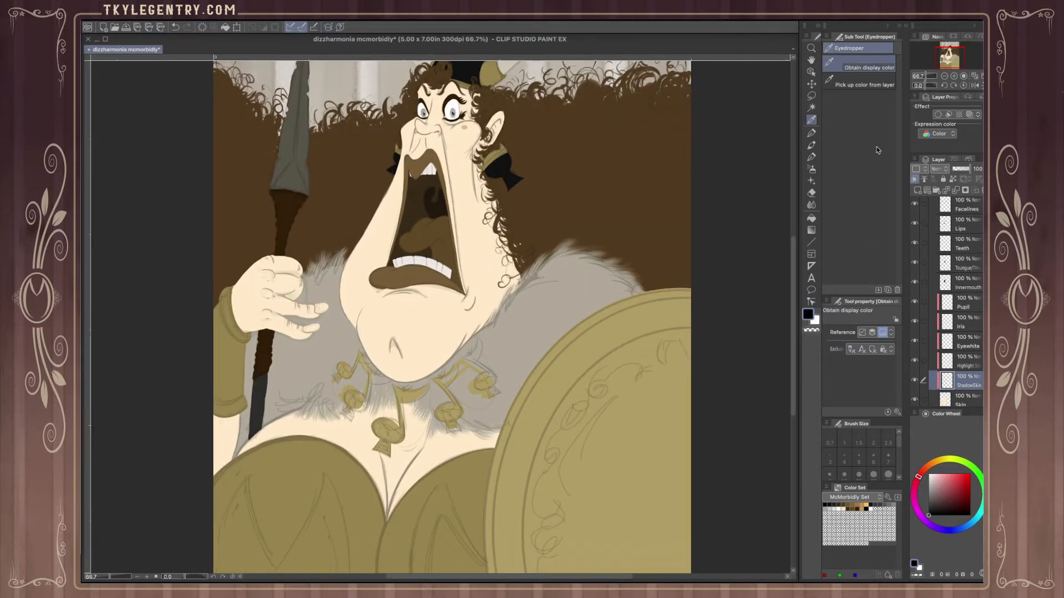
{"action": "left_click", "coordinate": [484, 267]}
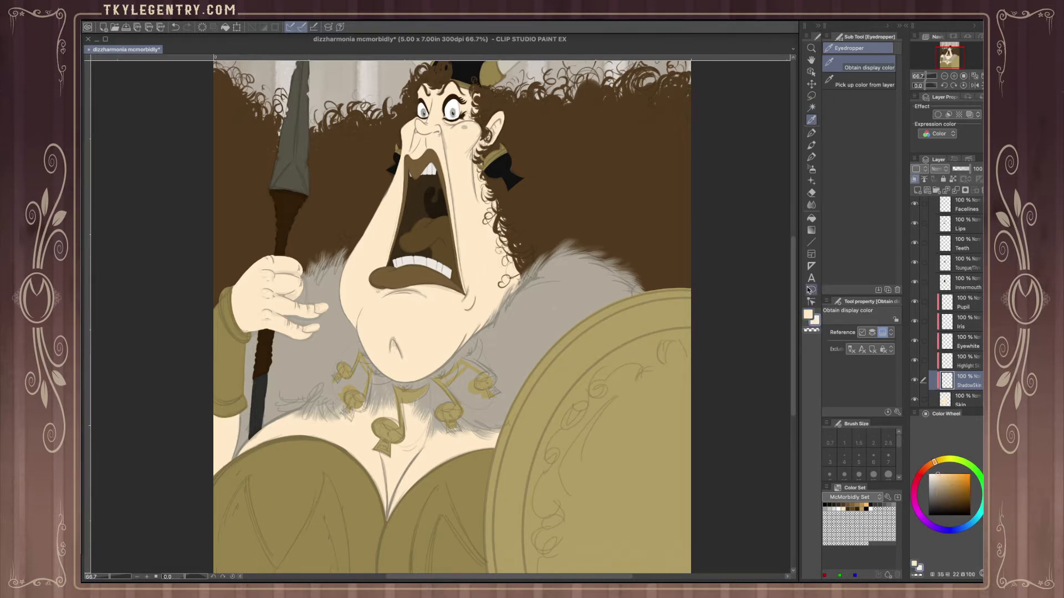
{"action": "left_click", "coordinate": [808, 315]}
{"action": "mouse_move", "coordinate": [768, 269]}
{"action": "left_mouse_down"}
{"action": "mouse_move", "coordinate": [776, 282]}
{"action": "mouse_move", "coordinate": [765, 286]}
{"action": "mouse_move", "coordinate": [772, 269]}
{"action": "left_mouse_up"}
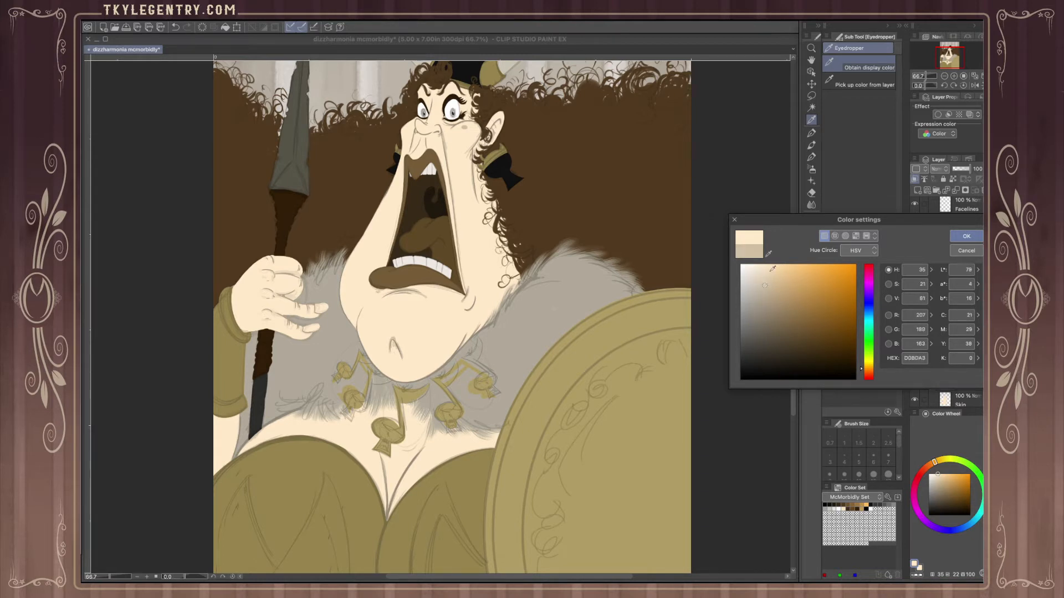
{"action": "left_click", "coordinate": [966, 236]}
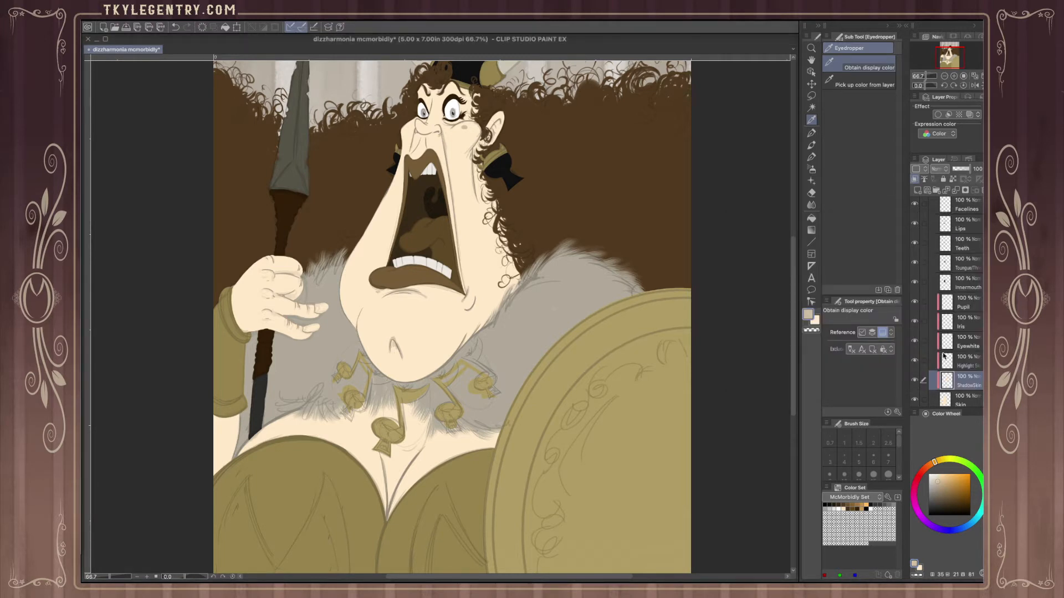
- Hide the line art on Layer 1 in Folder 1
{"action": "scroll", "coordinate": [941, 349], "scroll_direction": "down", "scroll_amount": 4}
{"action": "scroll", "coordinate": [948, 299], "scroll_direction": "up", "scroll_amount": 10}
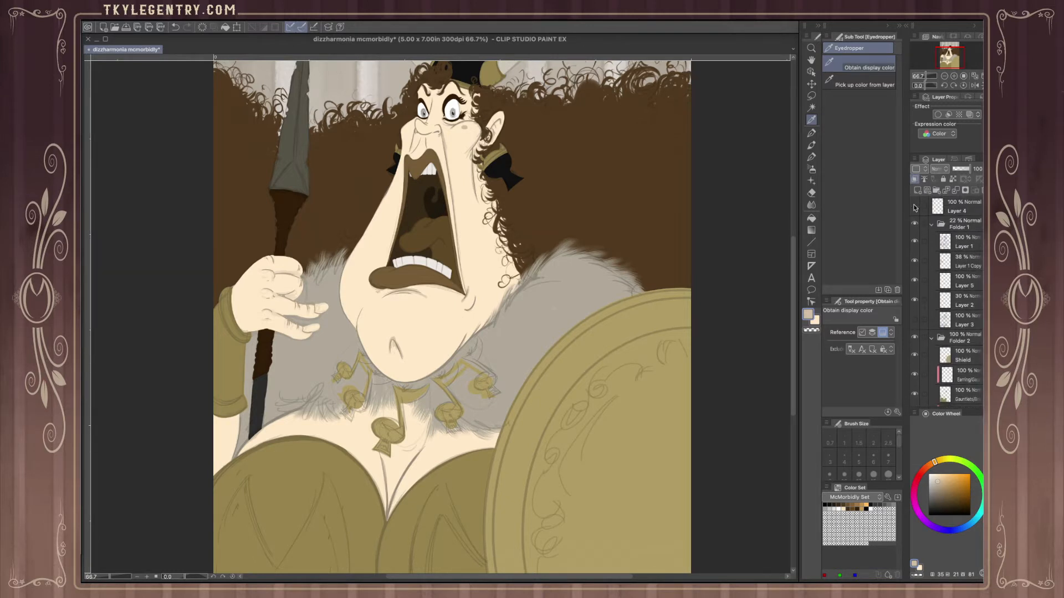
{"action": "left_click", "coordinate": [917, 243]}
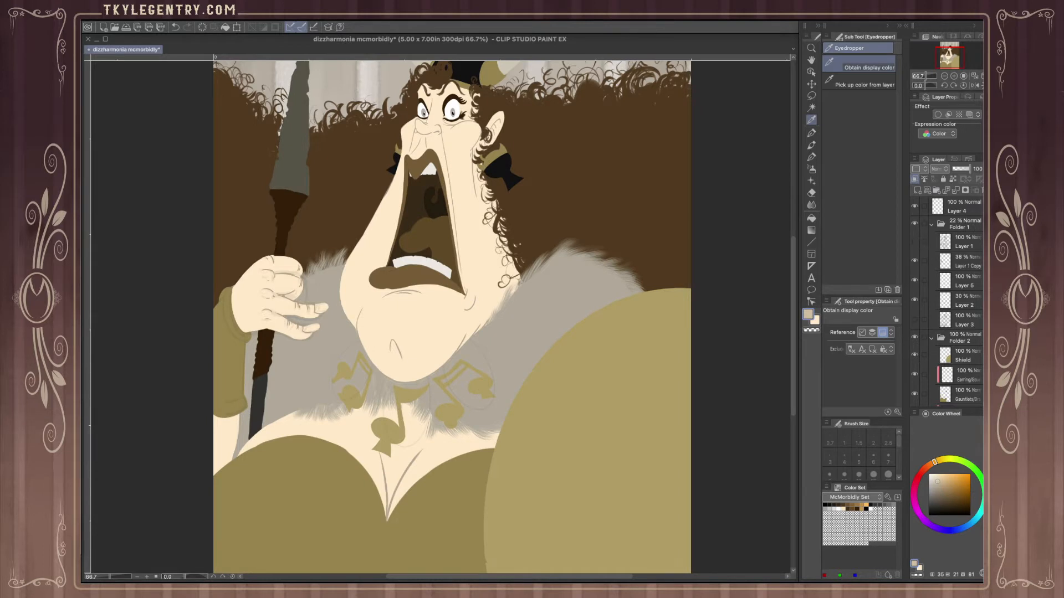
- Hide Layer 1 Copy in Folder 1 as well
{"action": "scroll", "coordinate": [964, 299], "scroll_direction": "down", "scroll_amount": 2}
{"action": "scroll", "coordinate": [934, 214], "scroll_direction": "up", "scroll_amount": 1}
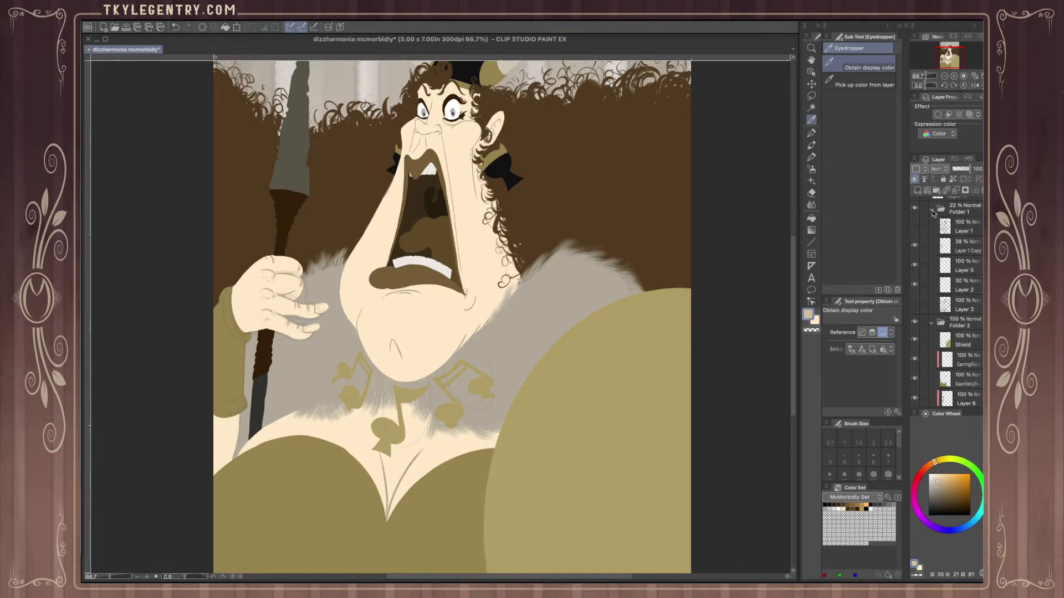
{"action": "left_click", "coordinate": [917, 226]}
{"action": "left_click", "coordinate": [917, 225]}
{"action": "scroll", "coordinate": [966, 219], "scroll_direction": "down", "scroll_amount": 1}
{"action": "scroll", "coordinate": [953, 249], "scroll_direction": "up", "scroll_amount": 1}
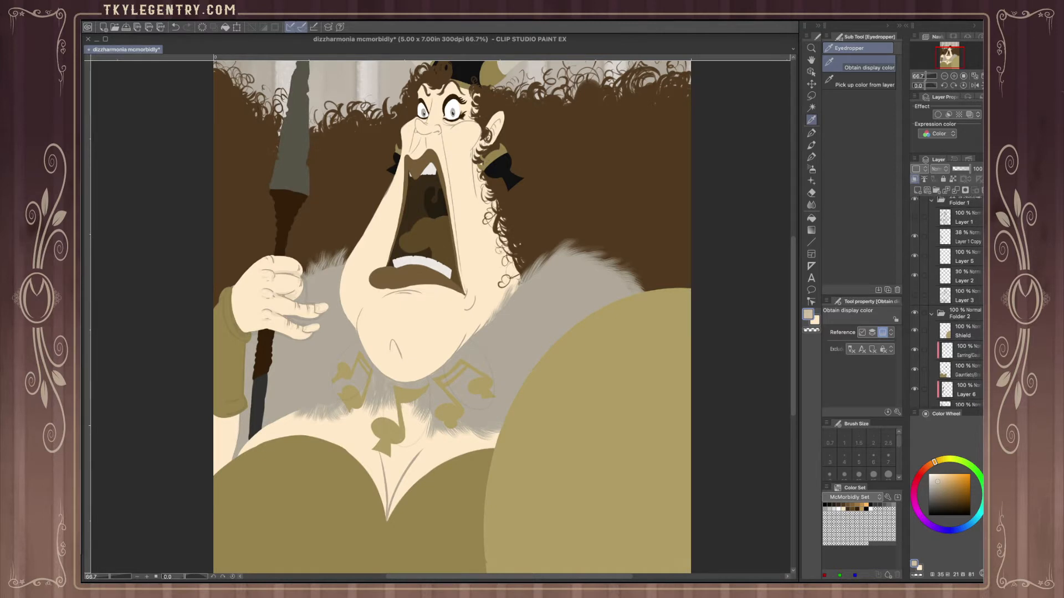
{"action": "left_click", "coordinate": [915, 242]}
{"action": "left_click", "coordinate": [915, 241]}
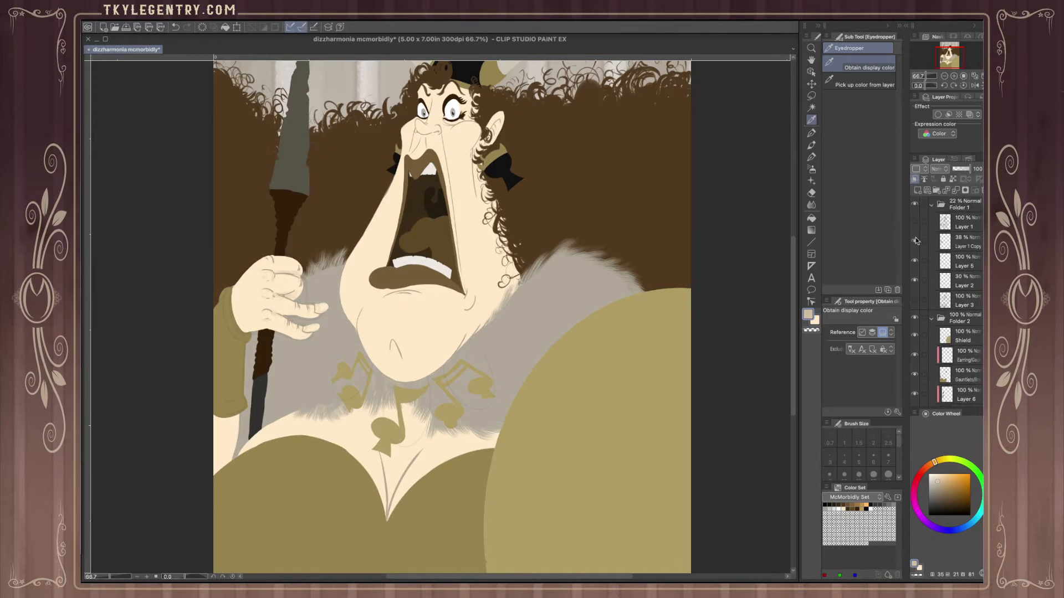
{"action": "left_click", "coordinate": [915, 242]}
{"action": "scroll", "coordinate": [965, 242], "scroll_direction": "up", "scroll_amount": 2}
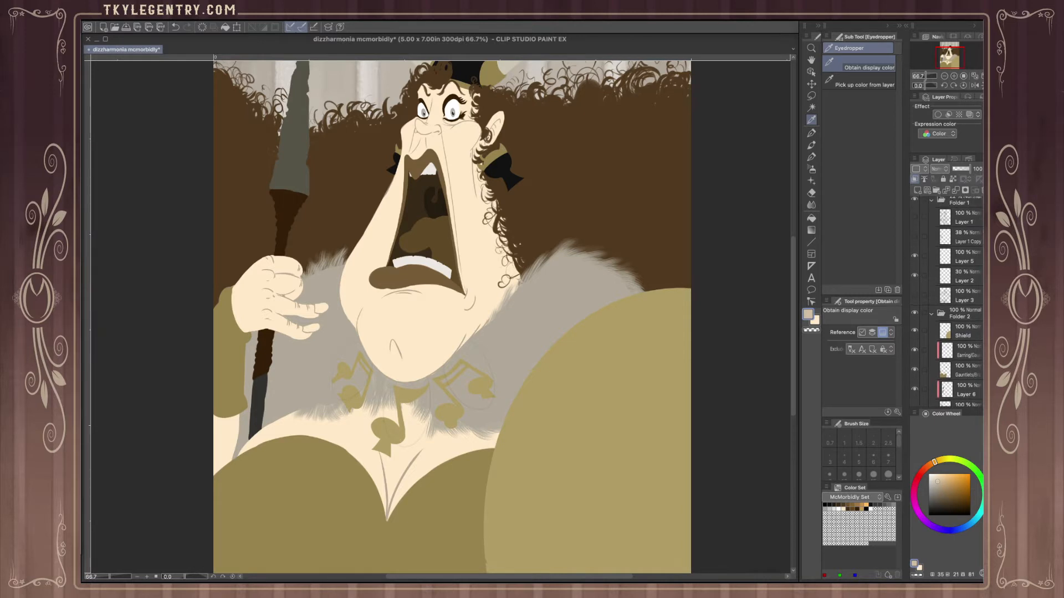
- Choose the Transparent watercolor brush for painting on the ShadowSkin layer
{"action": "scroll", "coordinate": [981, 336], "scroll_direction": "down", "scroll_amount": 10}
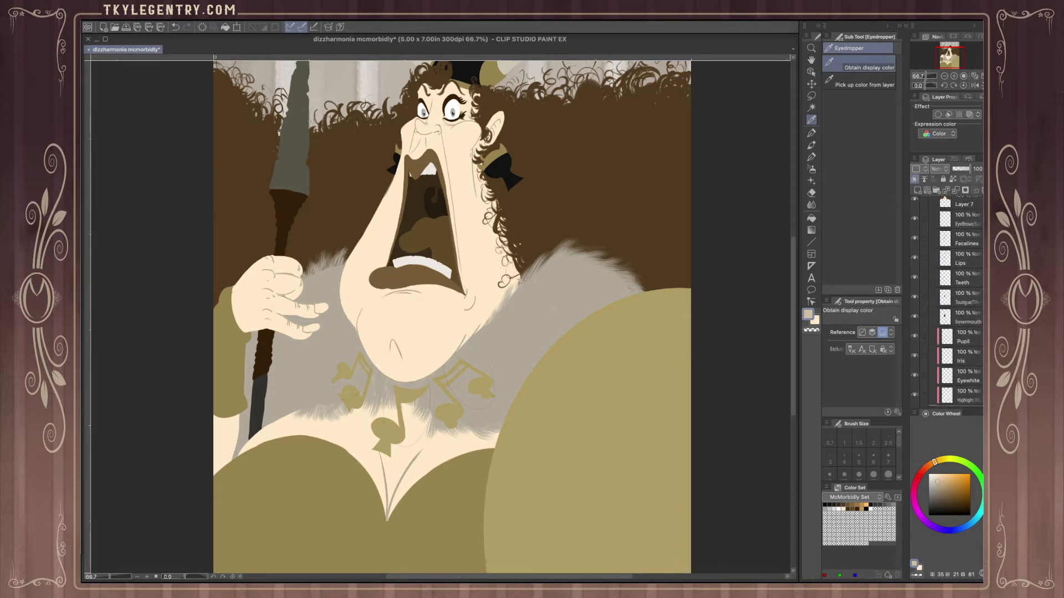
{"action": "scroll", "coordinate": [981, 336], "scroll_direction": "down", "scroll_amount": 3}
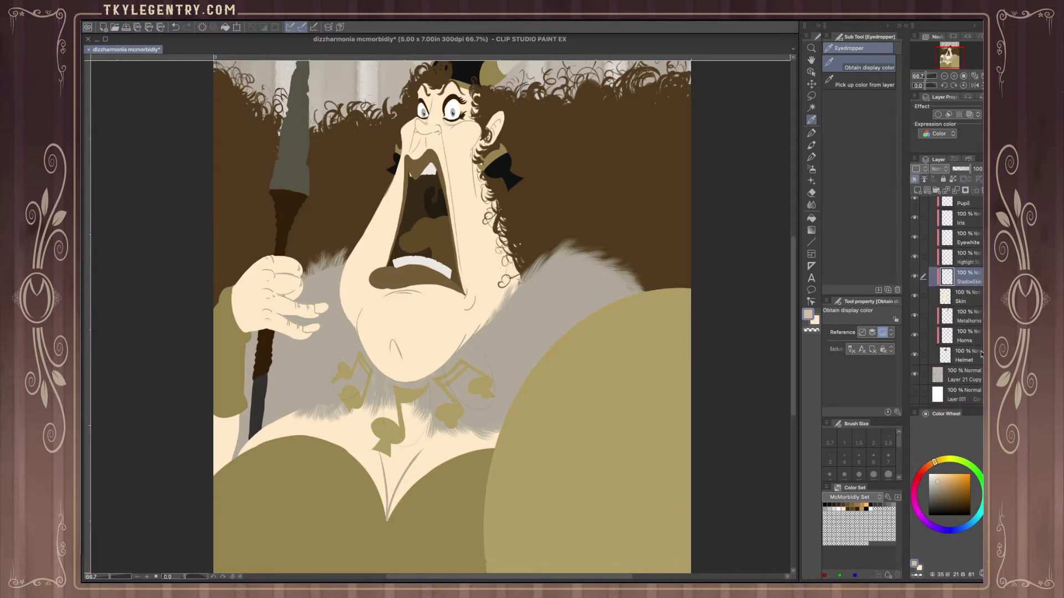
{"action": "left_click", "coordinate": [811, 159]}
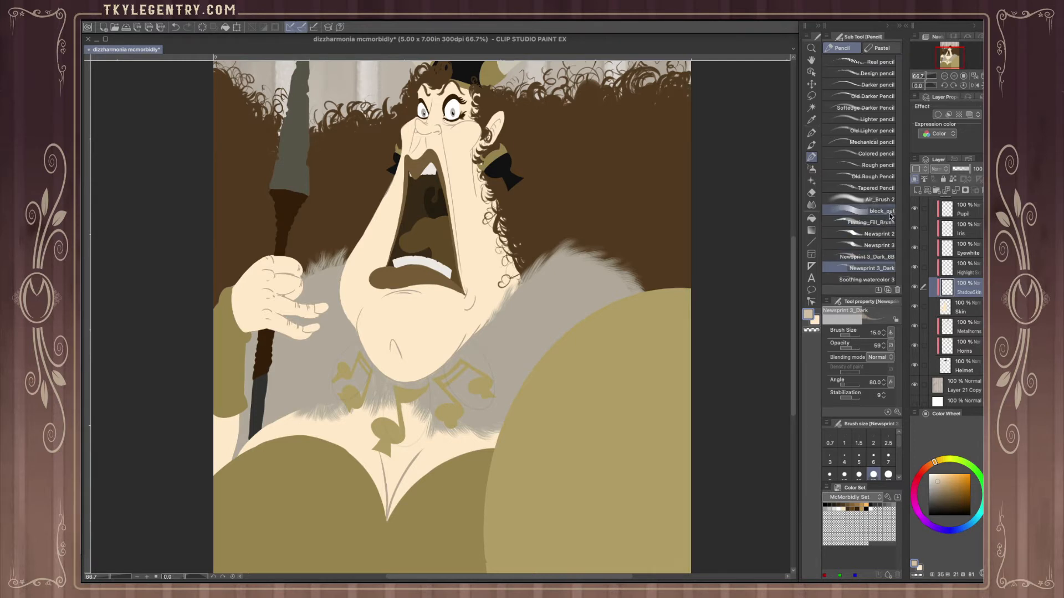
{"action": "left_click", "coordinate": [811, 145]}
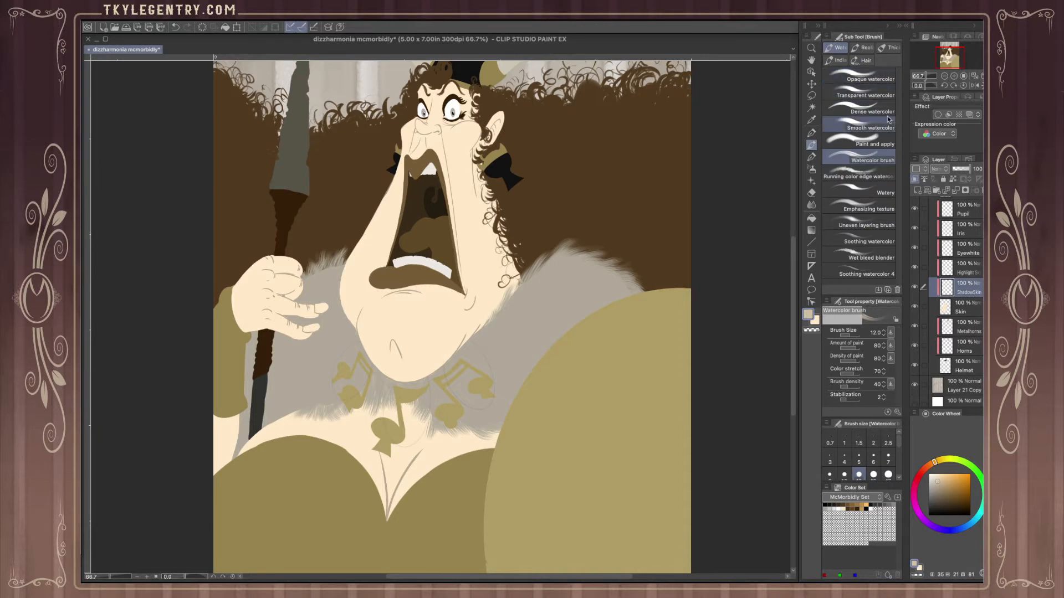
{"action": "left_click", "coordinate": [858, 93]}
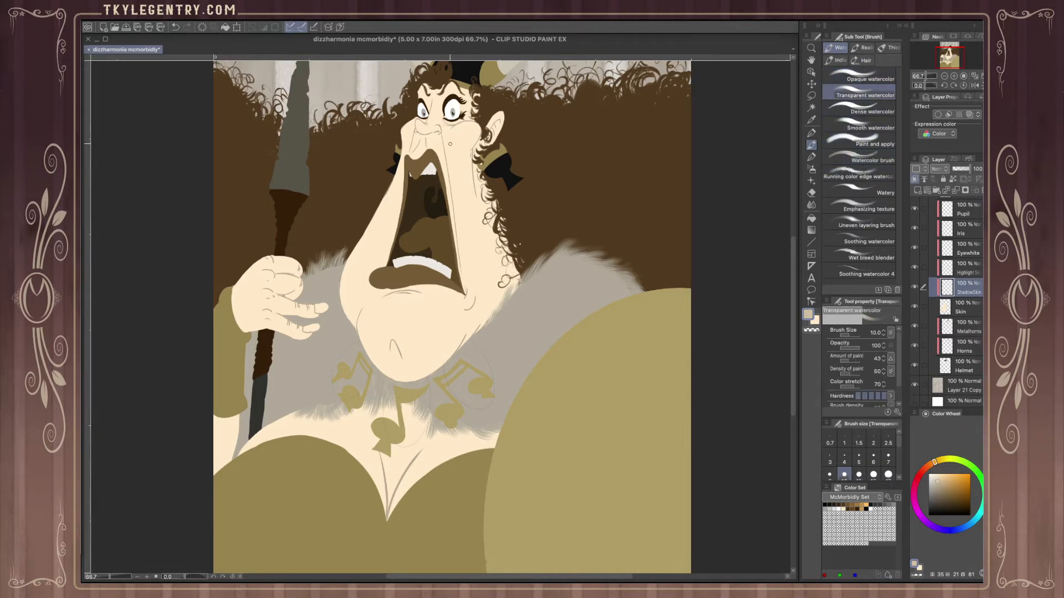
- Paint a shadow stroke along the fold where the cheek meets the chin
{"action": "key", "text": "ctrl+plus"}
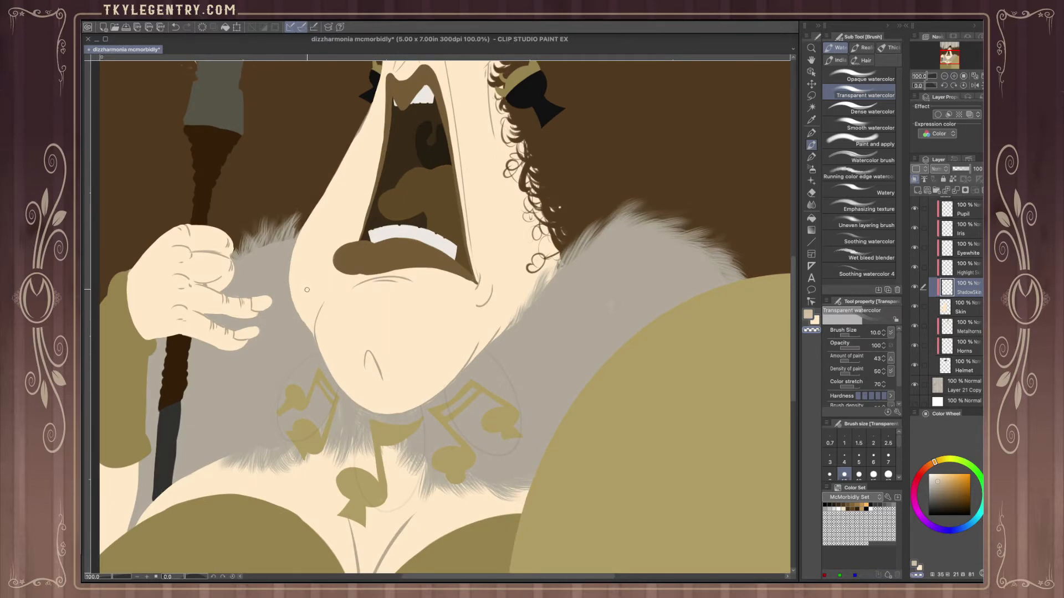
{"action": "left_click", "coordinate": [945, 77]}
{"action": "left_click", "coordinate": [944, 76]}
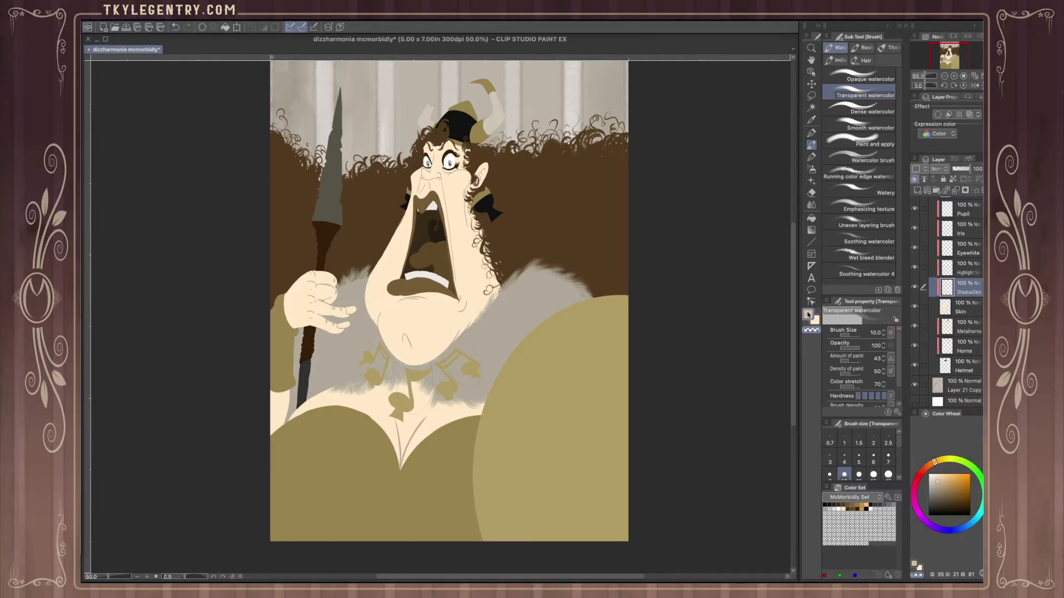
{"action": "left_click", "coordinate": [808, 315]}
{"action": "mouse_move", "coordinate": [378, 313]}
{"action": "left_mouse_down"}
{"action": "mouse_move", "coordinate": [370, 295]}
{"action": "mouse_move", "coordinate": [380, 270]}
{"action": "left_mouse_up"}
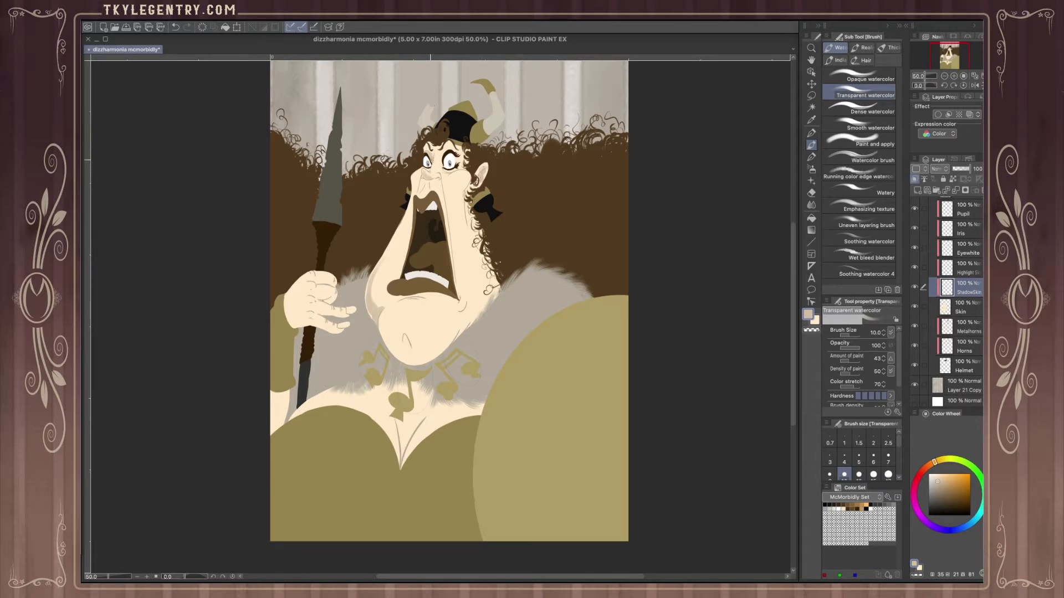
- Make the hair layer, Layer 7, the active layer
{"action": "left_click", "coordinate": [954, 76]}
{"action": "left_click_drag", "start_coordinate": [946, 60], "coordinate": [948, 56]}
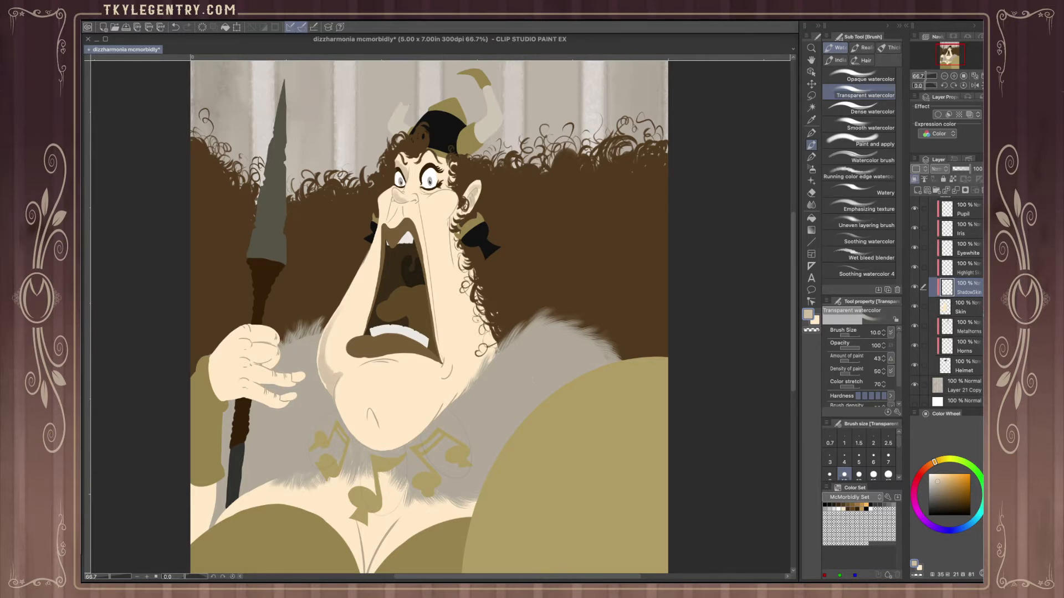
{"action": "scroll", "coordinate": [976, 312], "scroll_direction": "up", "scroll_amount": 5}
{"action": "scroll", "coordinate": [957, 230], "scroll_direction": "up", "scroll_amount": 2}
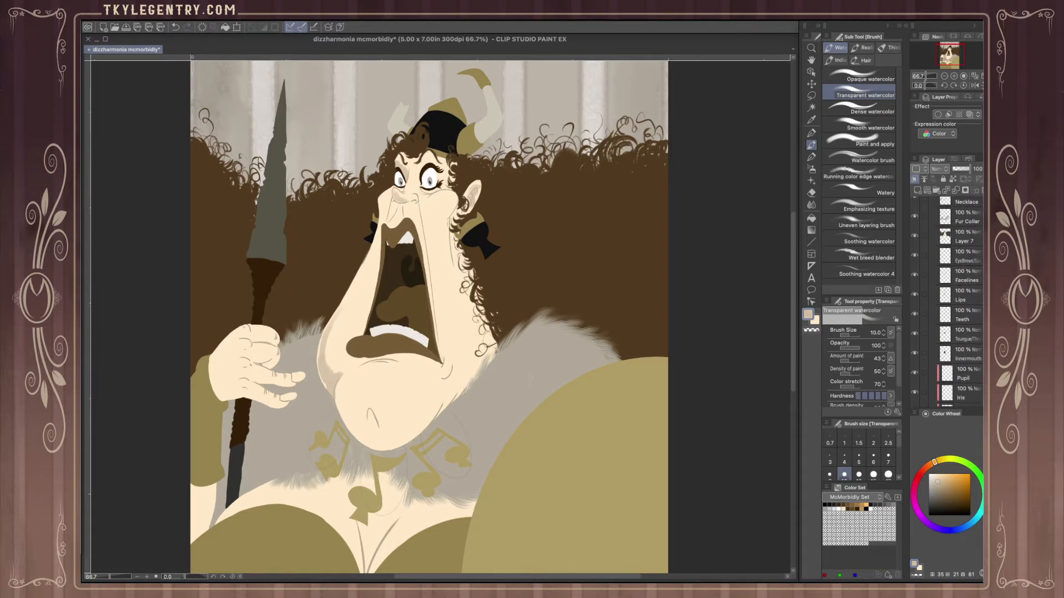
{"action": "left_click", "coordinate": [957, 233]}
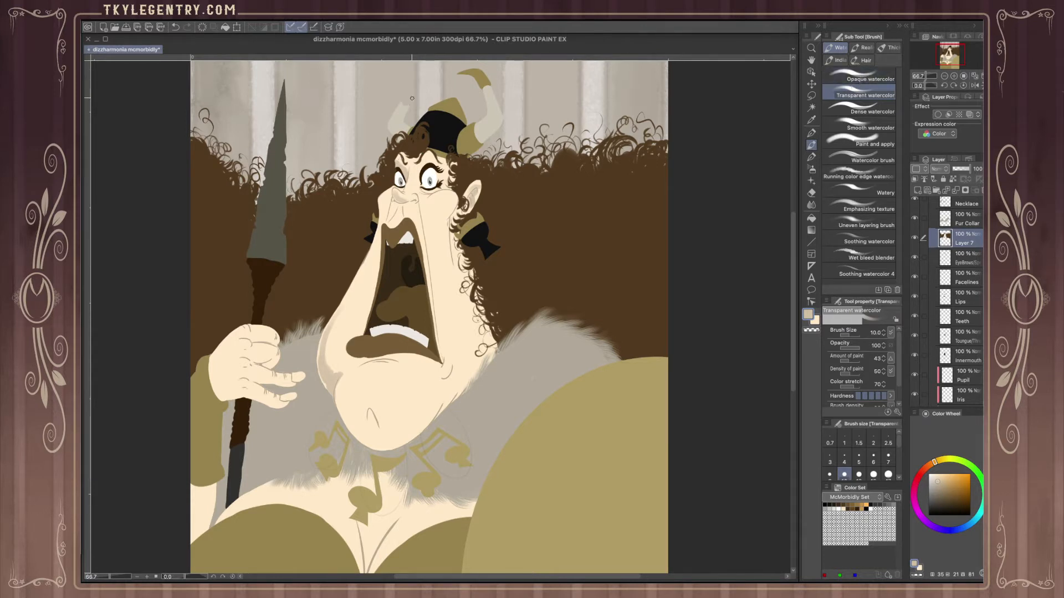
{"action": "left_click", "coordinate": [811, 193]}
{"action": "left_click", "coordinate": [859, 62]}
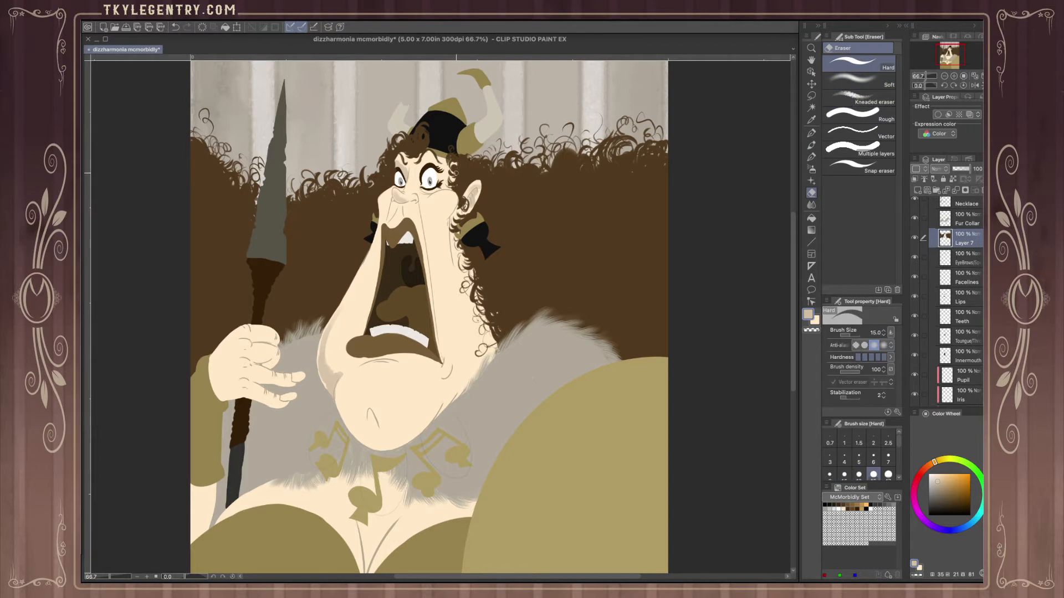
{"action": "key", "text": "bracketright"}
{"action": "key", "text": "ctrl+z"}
- Touch up the hair edge beside the forehead with the Old Darker Pencil in brown
{"action": "left_click", "coordinate": [811, 132]}
{"action": "left_click", "coordinate": [811, 157]}
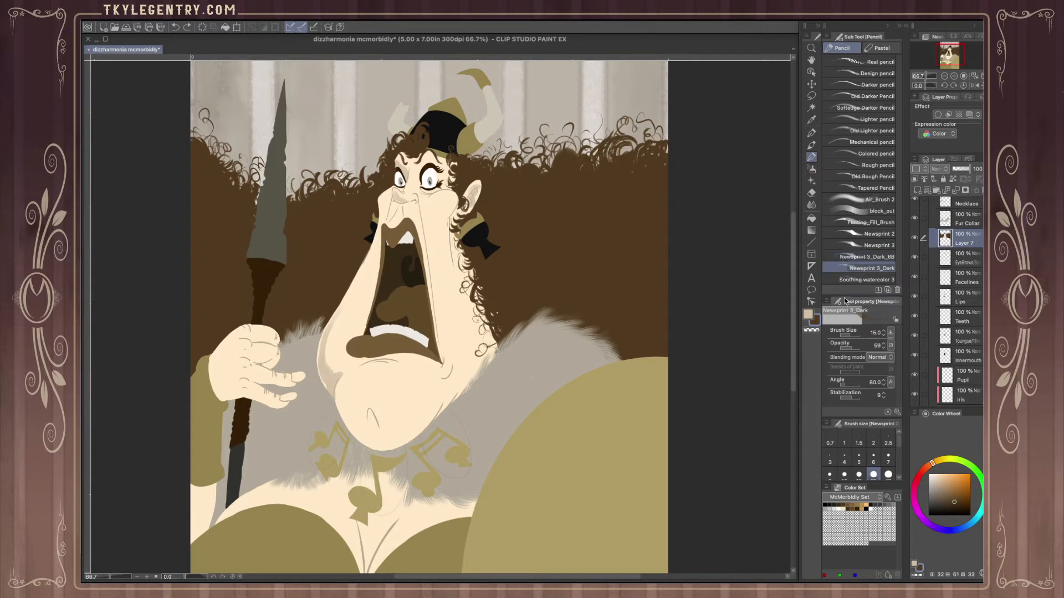
{"action": "left_click", "coordinate": [873, 97]}
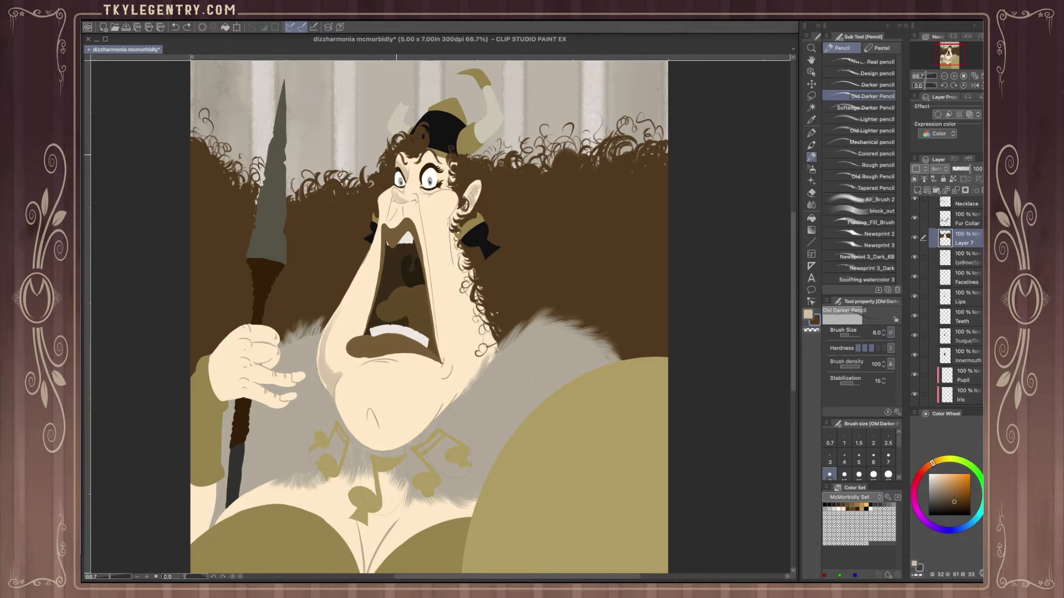
{"action": "left_click_drag", "start_coordinate": [396, 159], "coordinate": [392, 172]}
- Shade around the nose and down the side of the open mouth on the ShadowSkin layer with Transparent watercolor
{"action": "scroll", "coordinate": [956, 299], "scroll_direction": "down", "scroll_amount": 8}
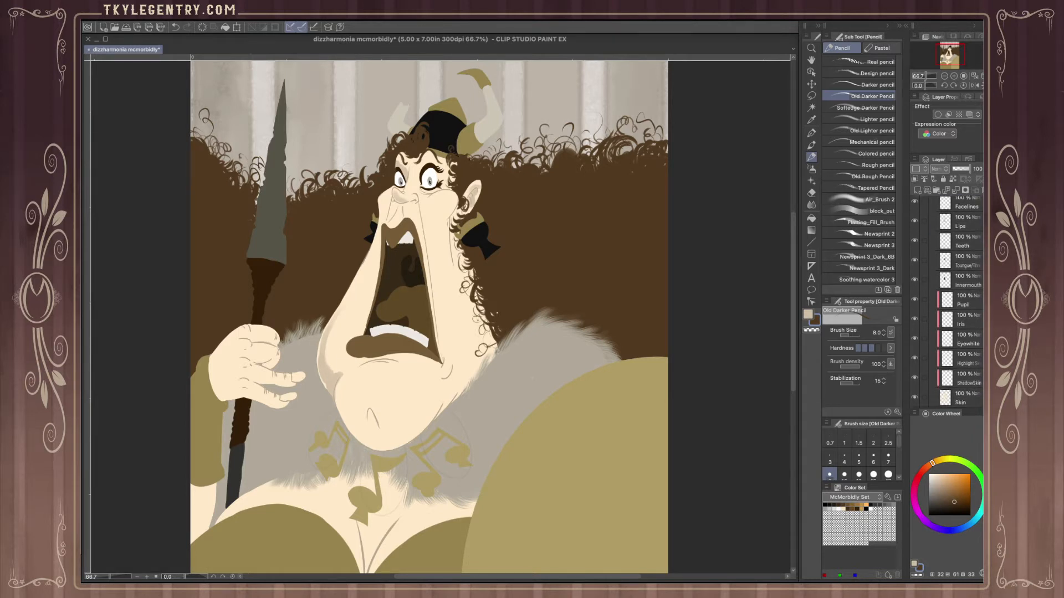
{"action": "left_click", "coordinate": [964, 283]}
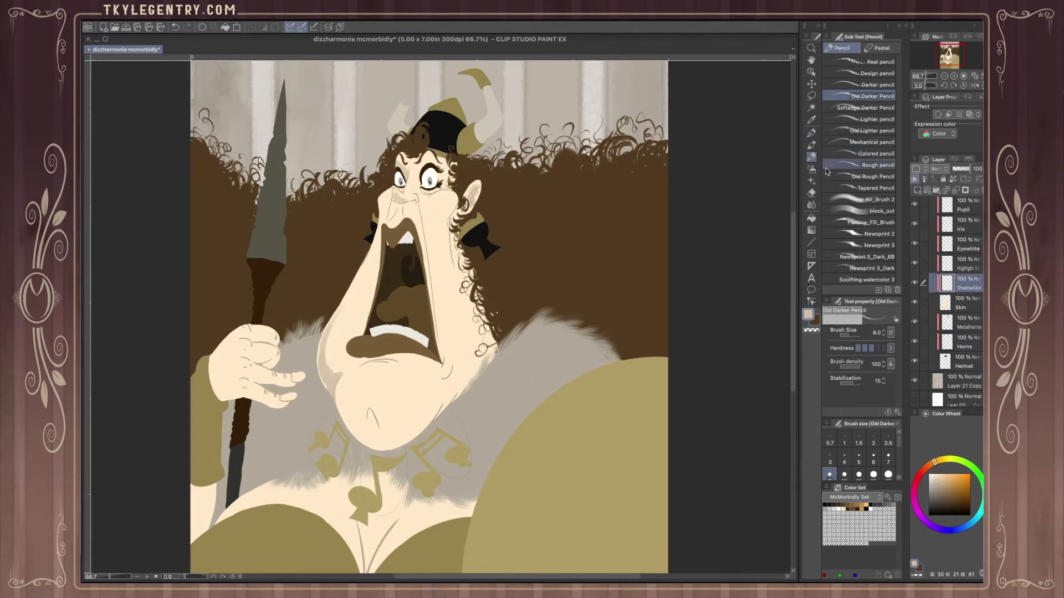
{"action": "left_click", "coordinate": [811, 145]}
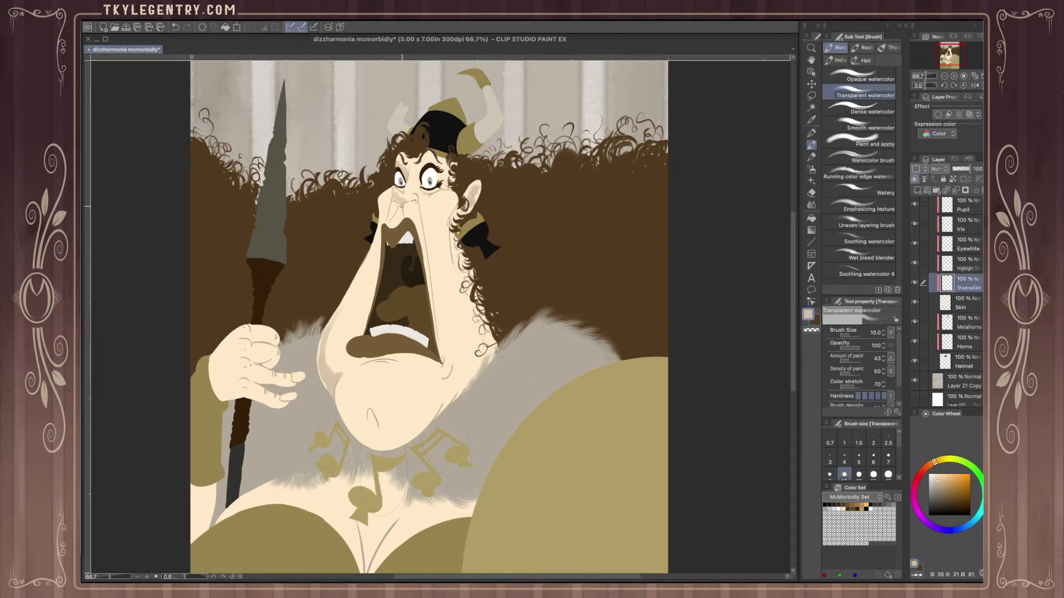
{"action": "mouse_move", "coordinate": [395, 209]}
{"action": "left_mouse_down"}
{"action": "mouse_move", "coordinate": [388, 223]}
{"action": "mouse_move", "coordinate": [400, 216]}
{"action": "mouse_move", "coordinate": [388, 221]}
{"action": "mouse_move", "coordinate": [390, 199]}
{"action": "mouse_move", "coordinate": [393, 213]}
{"action": "left_mouse_up"}
{"action": "left_click_drag", "start_coordinate": [418, 218], "coordinate": [431, 325]}
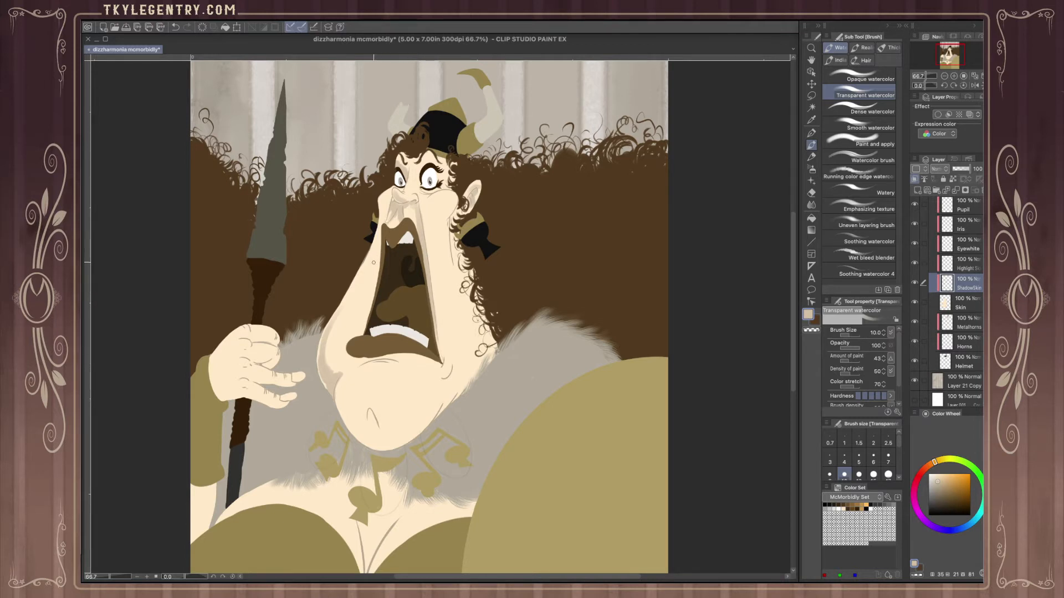
- Enlarge the brush to 25 and build up soft shadow along the stretched cheek between the ear and the lower lip
{"action": "key", "text": "bracketright"}
{"action": "key", "text": "bracketright"}
{"action": "key", "text": "bracketright"}
{"action": "key", "text": "bracketright"}
{"action": "mouse_move", "coordinate": [346, 359]}
{"action": "left_mouse_down"}
{"action": "mouse_move", "coordinate": [360, 348]}
{"action": "mouse_move", "coordinate": [360, 290]}
{"action": "mouse_move", "coordinate": [386, 230]}
{"action": "left_mouse_up"}
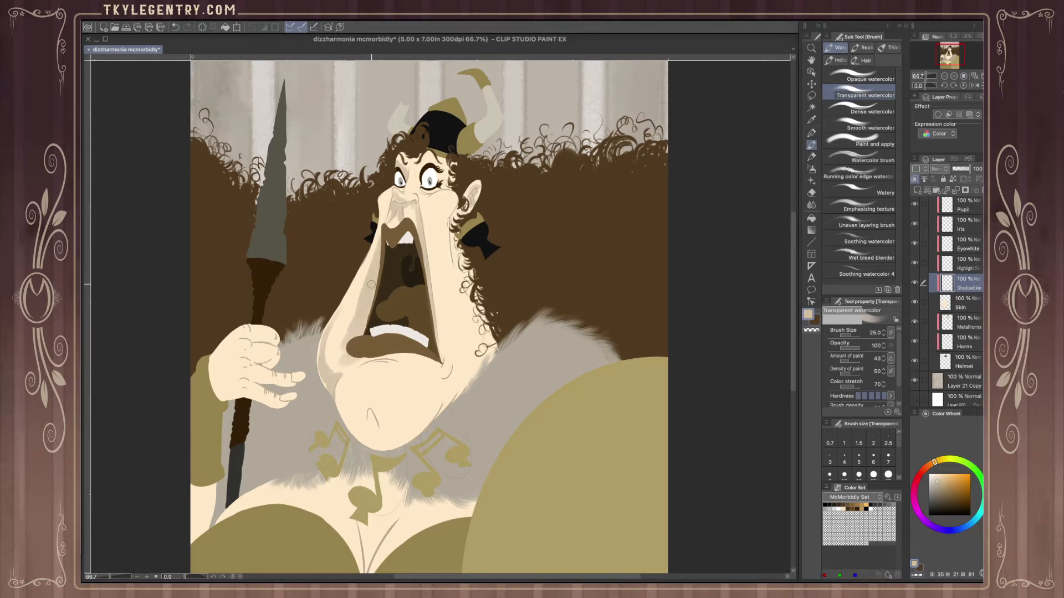
{"action": "left_click_drag", "start_coordinate": [342, 344], "coordinate": [370, 274]}
{"action": "mouse_move", "coordinate": [352, 312]}
{"action": "left_mouse_down"}
{"action": "mouse_move", "coordinate": [383, 245]}
{"action": "mouse_move", "coordinate": [374, 243]}
{"action": "left_mouse_up"}
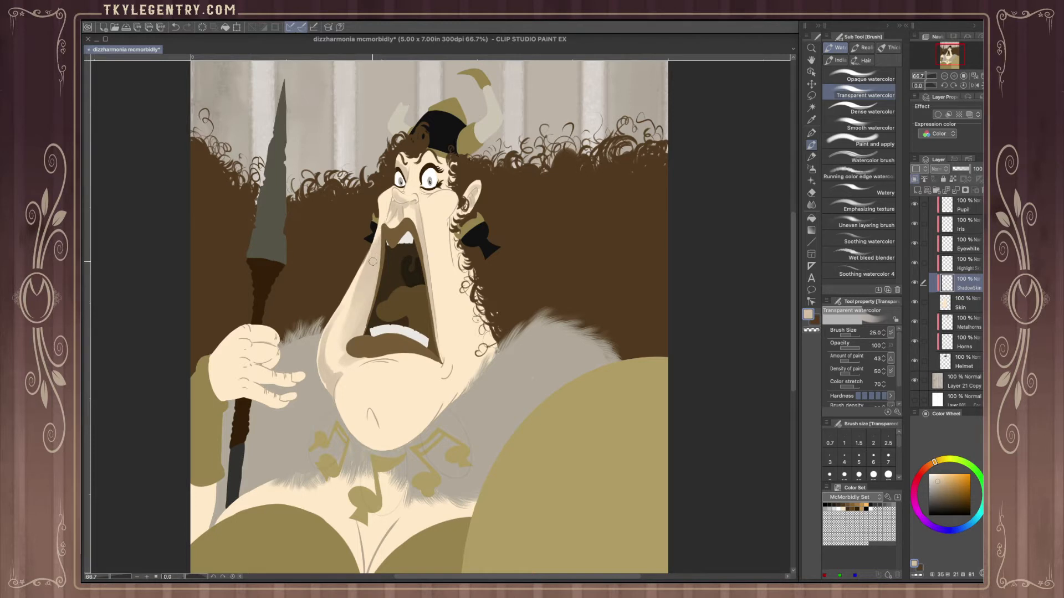
{"action": "left_click_drag", "start_coordinate": [339, 337], "coordinate": [371, 249]}
{"action": "left_click_drag", "start_coordinate": [351, 303], "coordinate": [374, 243]}
{"action": "left_click_drag", "start_coordinate": [351, 337], "coordinate": [380, 261]}
{"action": "left_click_drag", "start_coordinate": [362, 318], "coordinate": [371, 254]}
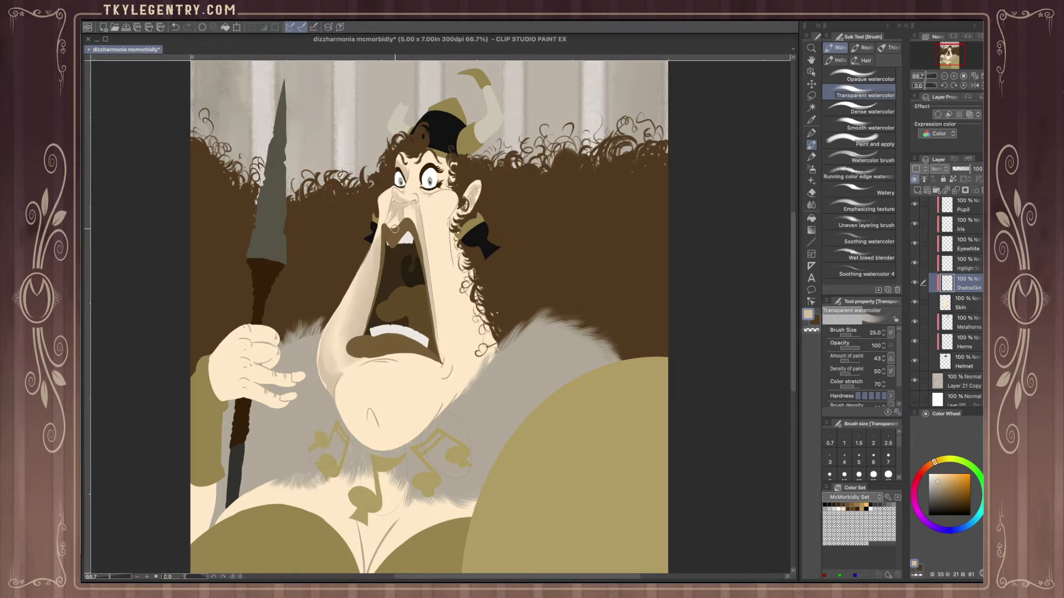
- Shade beneath the nose and reduce the brush size to 15
{"action": "mouse_move", "coordinate": [399, 206]}
{"action": "left_mouse_down"}
{"action": "mouse_move", "coordinate": [399, 230]}
{"action": "mouse_move", "coordinate": [409, 212]}
{"action": "left_mouse_up"}
{"action": "key", "text": "bracketleft"}
{"action": "key", "text": "bracketleft"}
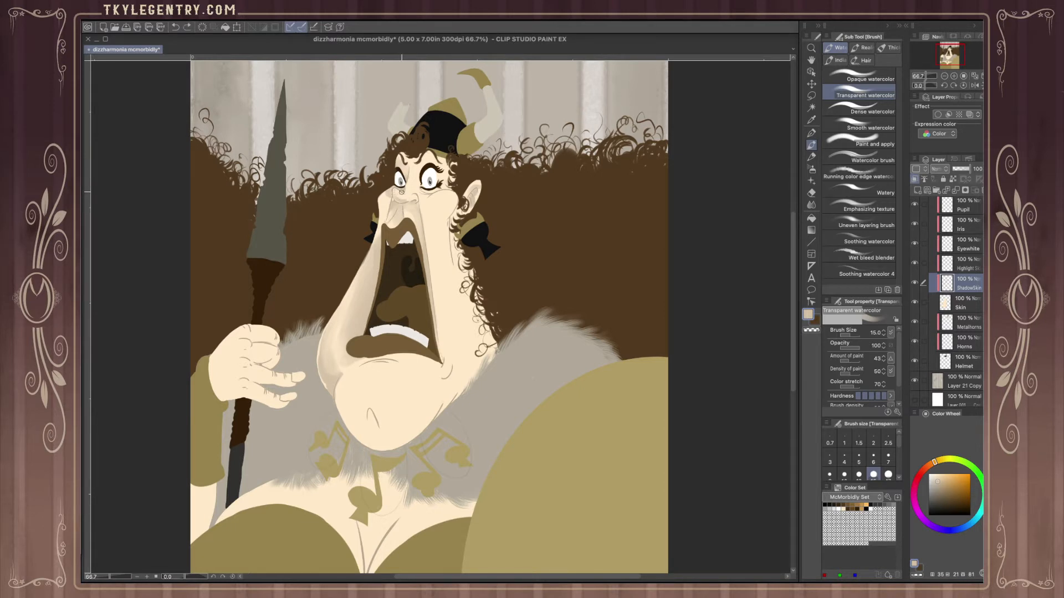
- Reduce the brush size to 8 and add fine shadows beside the eye and down the adjoining cheek
{"action": "key", "text": "bracketleft"}
{"action": "key", "text": "bracketleft"}
{"action": "key", "text": "bracketleft"}
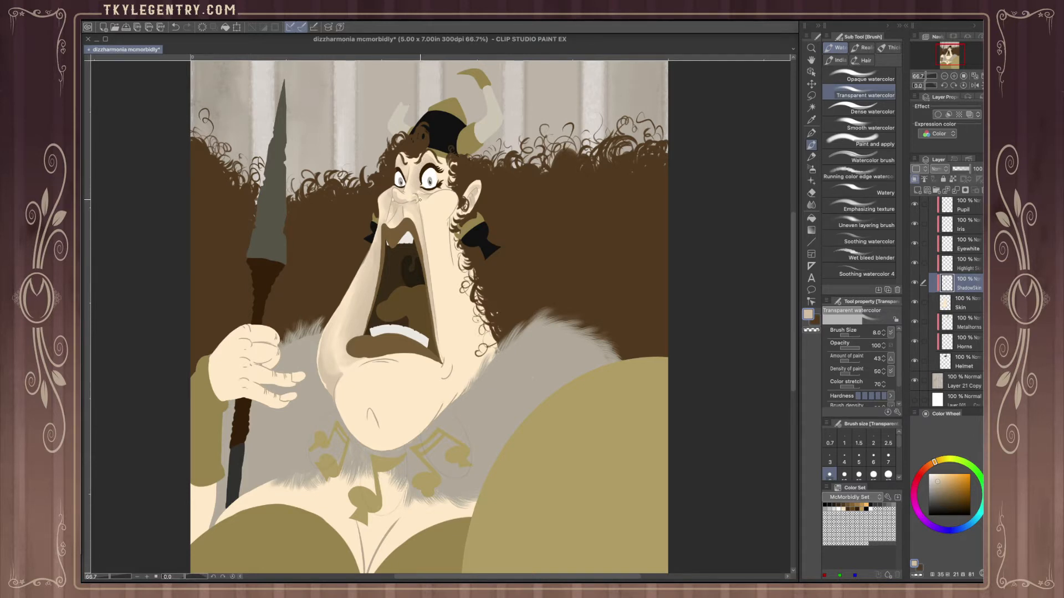
{"action": "left_click_drag", "start_coordinate": [439, 170], "coordinate": [438, 177]}
{"action": "left_click_drag", "start_coordinate": [450, 183], "coordinate": [454, 218]}
{"action": "scroll", "coordinate": [948, 299], "scroll_direction": "up", "scroll_amount": 3}
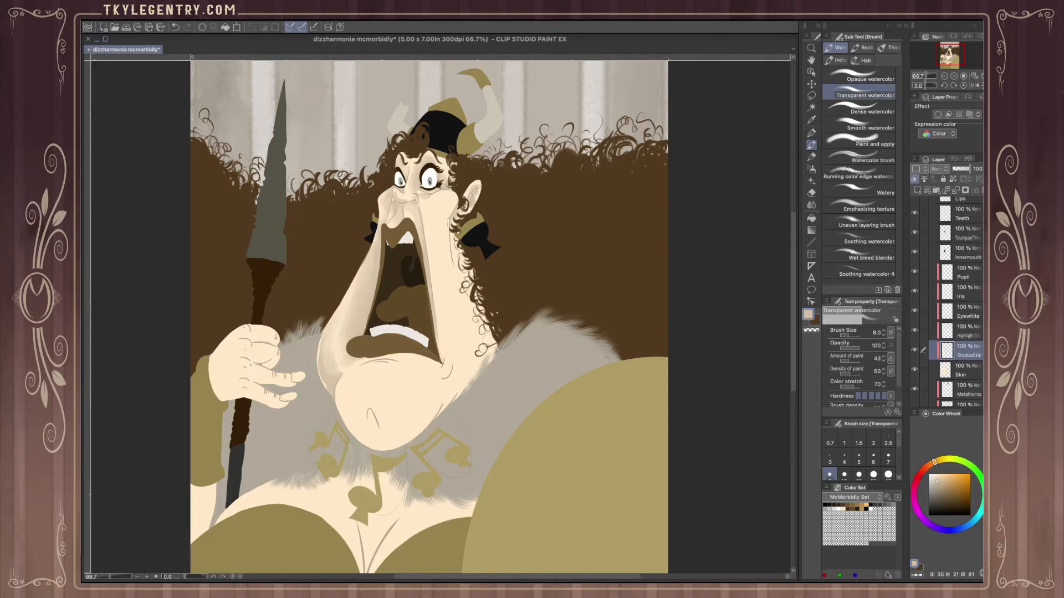
- Touch up the outer edge of the cheek beside the nose on the Skin layer with the G-pen in sampled skin colour
{"action": "scroll", "coordinate": [966, 259], "scroll_direction": "up", "scroll_amount": 6}
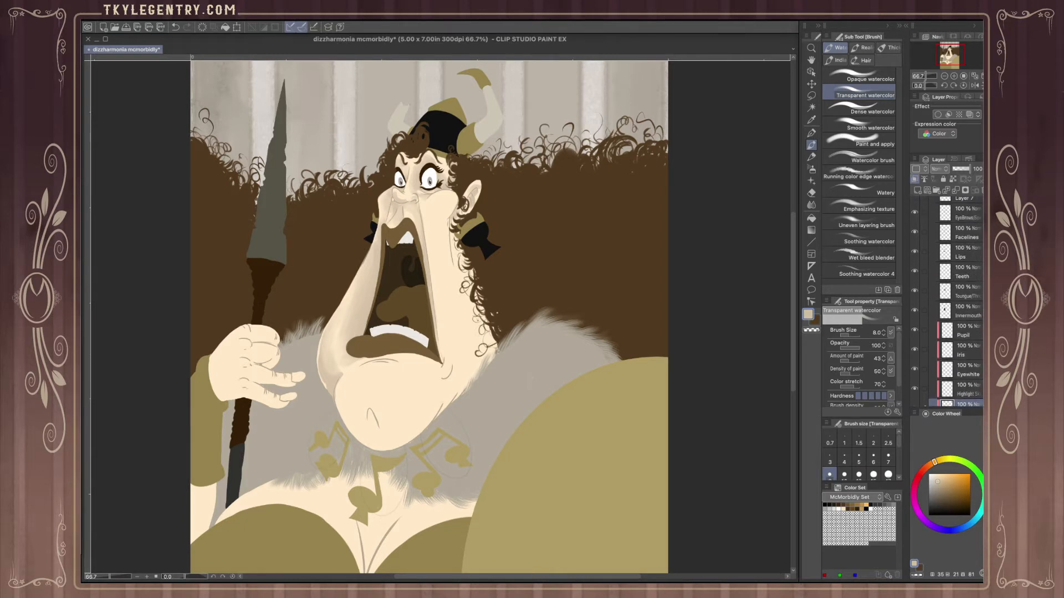
{"action": "left_click", "coordinate": [966, 259]}
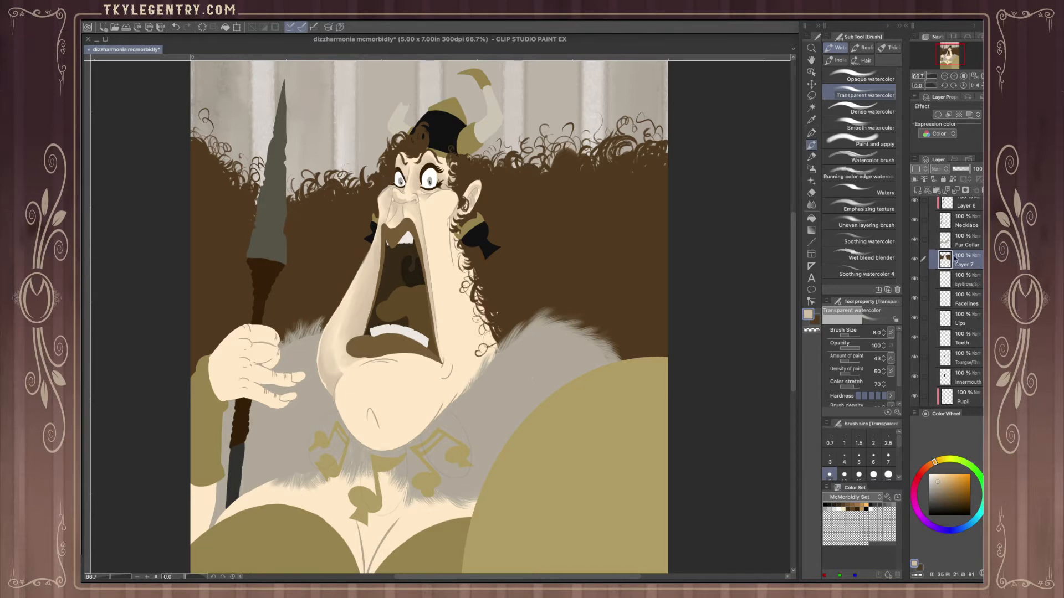
{"action": "scroll", "coordinate": [972, 348], "scroll_direction": "down", "scroll_amount": 2}
{"action": "scroll", "coordinate": [948, 333], "scroll_direction": "down", "scroll_amount": 5}
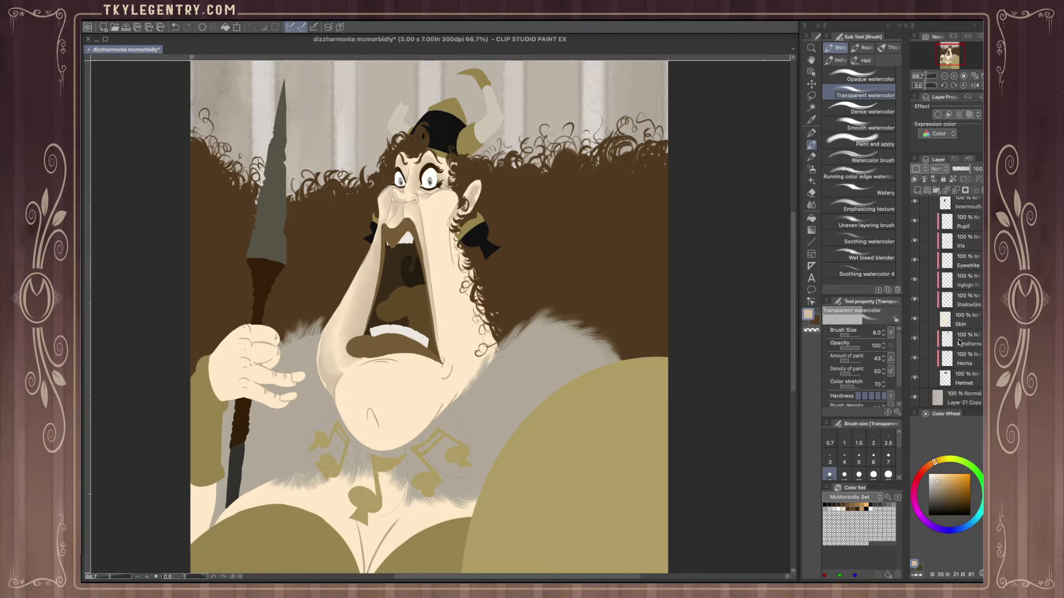
{"action": "left_click", "coordinate": [922, 323]}
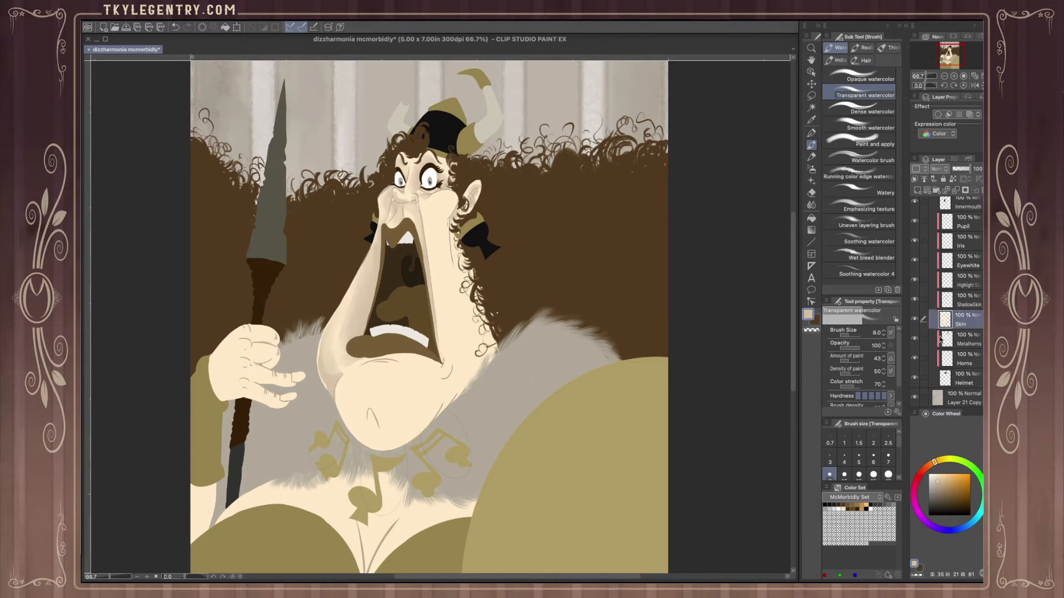
{"action": "left_click", "coordinate": [813, 319]}
{"action": "left_click", "coordinate": [811, 119]}
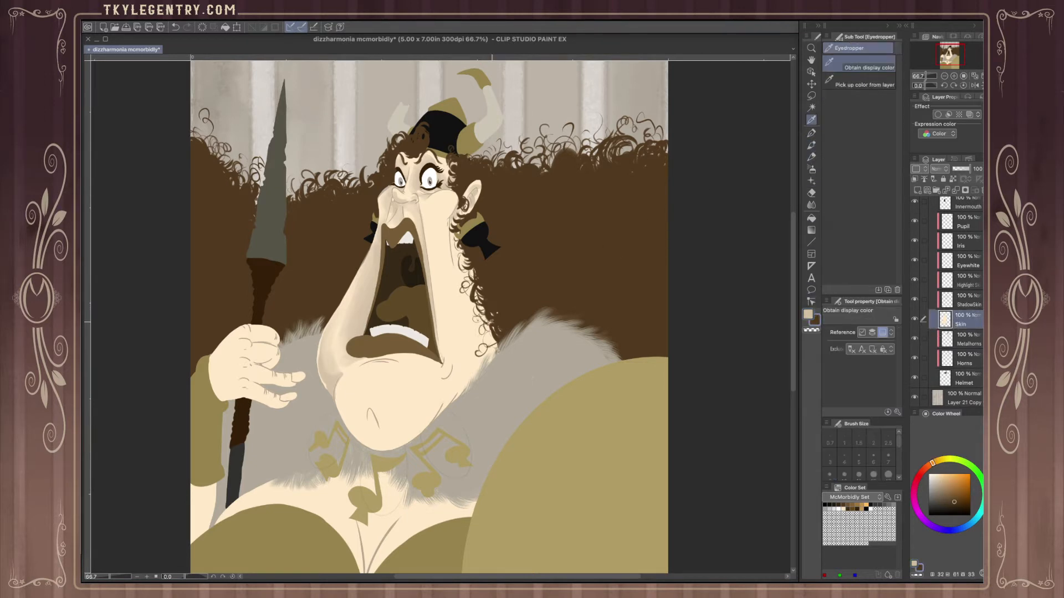
{"action": "key", "text": "x"}
{"action": "left_click", "coordinate": [811, 133]}
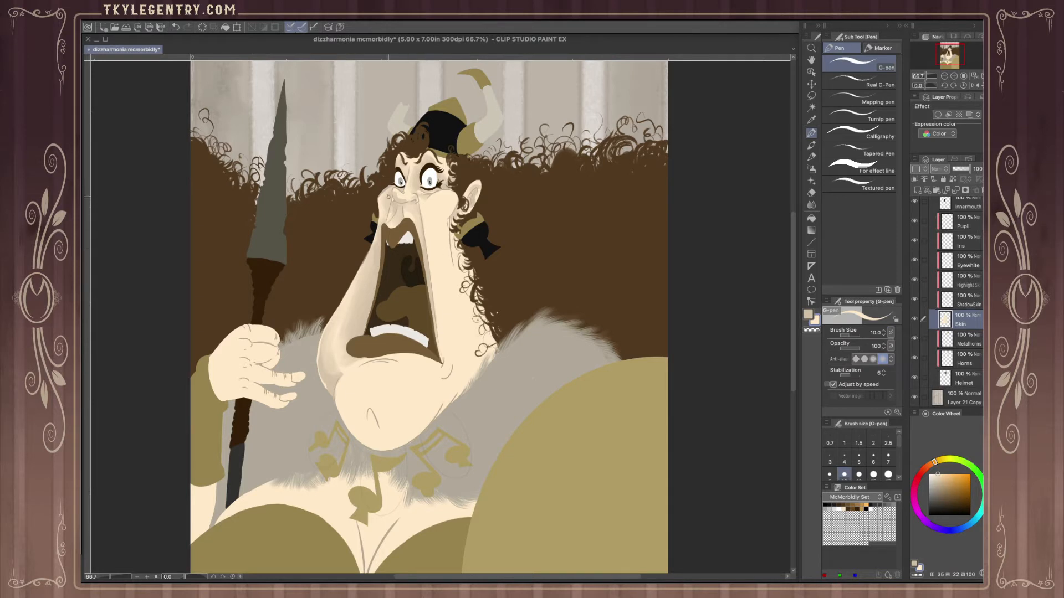
{"action": "left_click_drag", "start_coordinate": [383, 197], "coordinate": [386, 188]}
- Touch up the hair edge beside the smaller eye on Layer 7 with the G-pen in sampled hair brown
{"action": "scroll", "coordinate": [976, 309], "scroll_direction": "up", "scroll_amount": 3}
{"action": "scroll", "coordinate": [964, 310], "scroll_direction": "up", "scroll_amount": 5}
{"action": "left_click", "coordinate": [964, 310]}
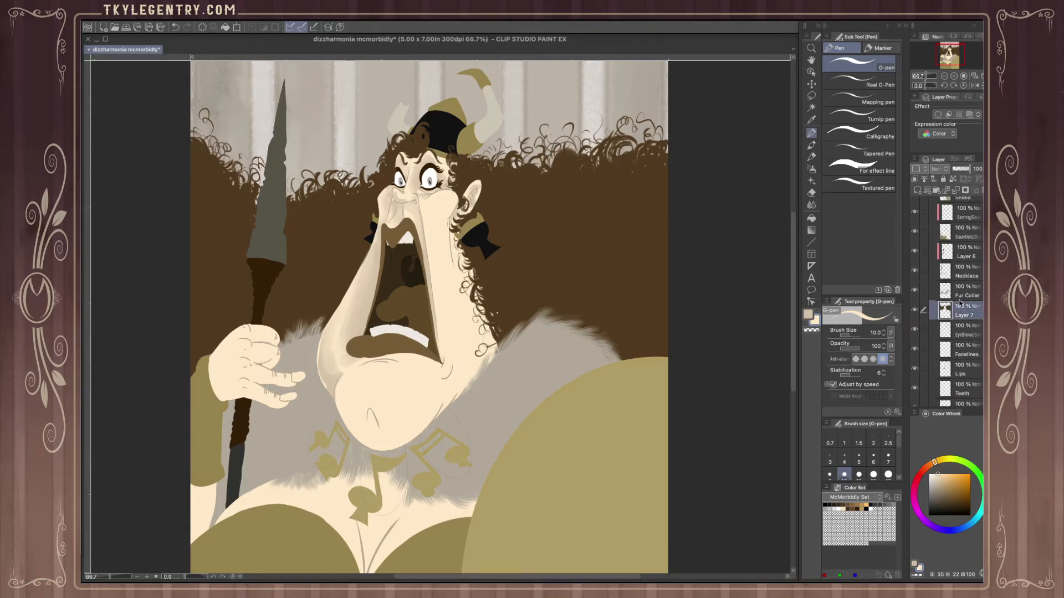
{"action": "left_click", "coordinate": [812, 121]}
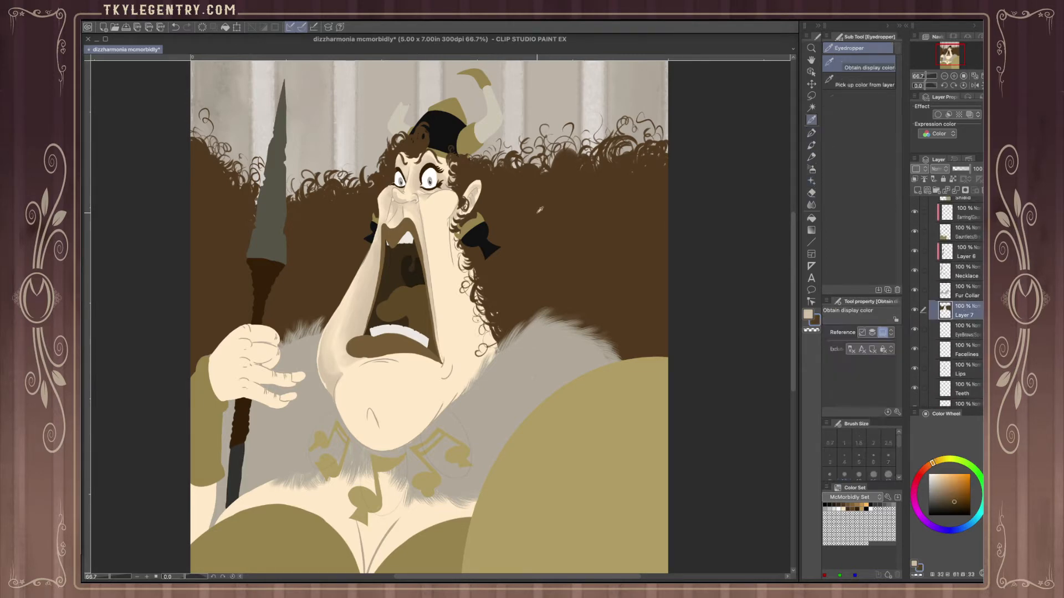
{"action": "left_click_drag", "start_coordinate": [950, 55], "coordinate": [949, 52]}
{"action": "key", "text": "x"}
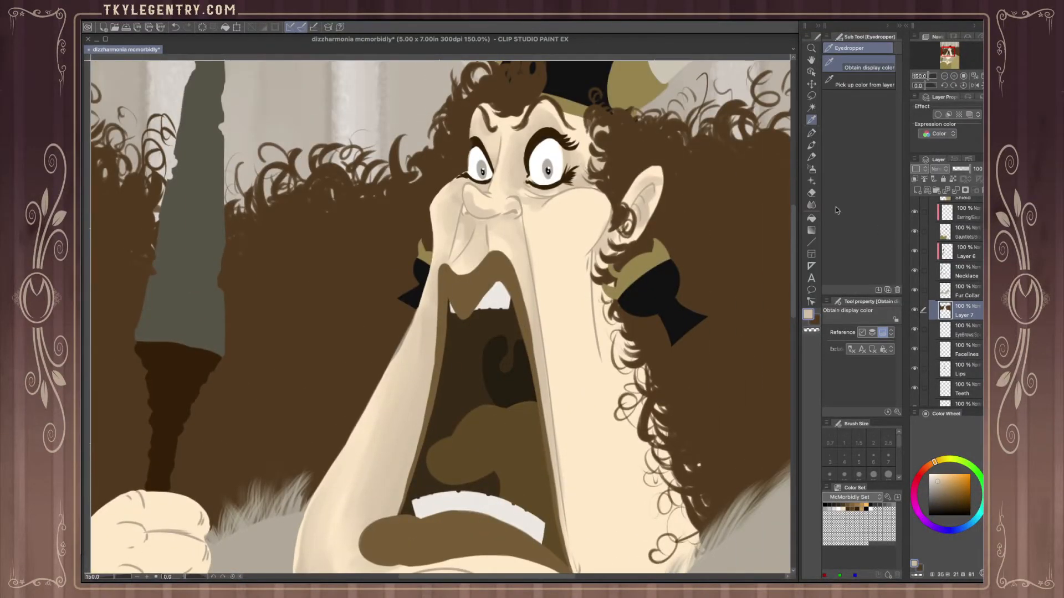
{"action": "left_click", "coordinate": [811, 133]}
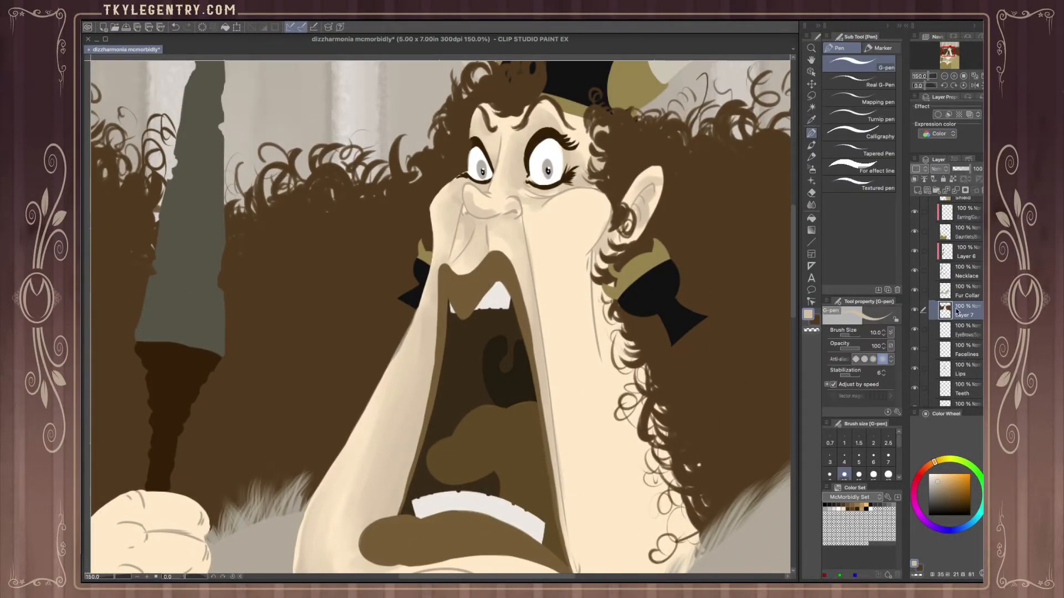
{"action": "key", "text": "x"}
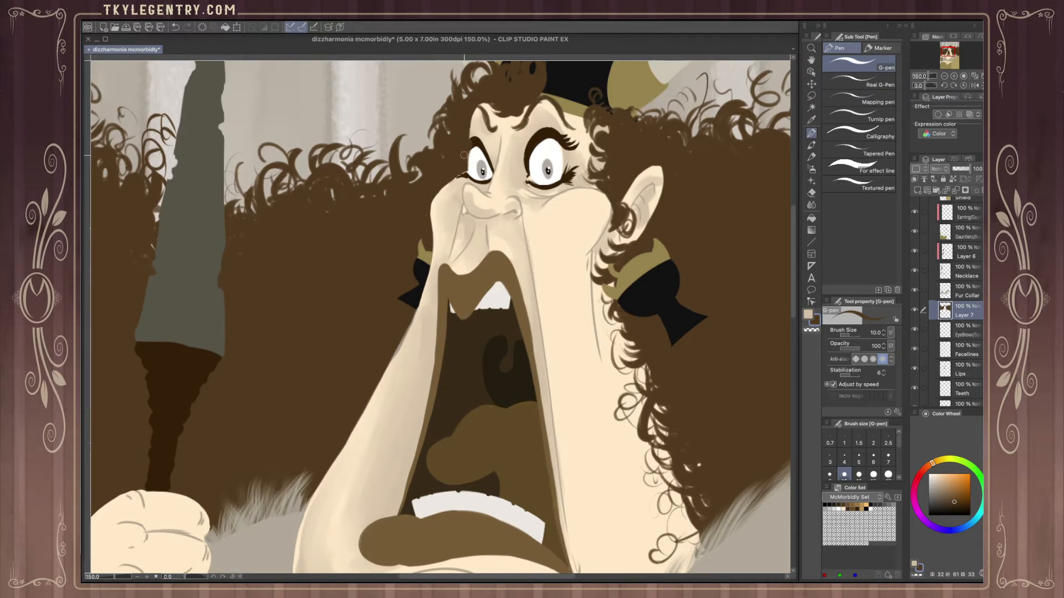
{"action": "key", "text": "ctrl+z"}
{"action": "left_click_drag", "start_coordinate": [470, 167], "coordinate": [475, 154]}
- Try to draw dark eyelashes at the outer corner of the smaller eye on Layer 7 with the Old Darker Pencil
{"action": "key", "text": "i"}
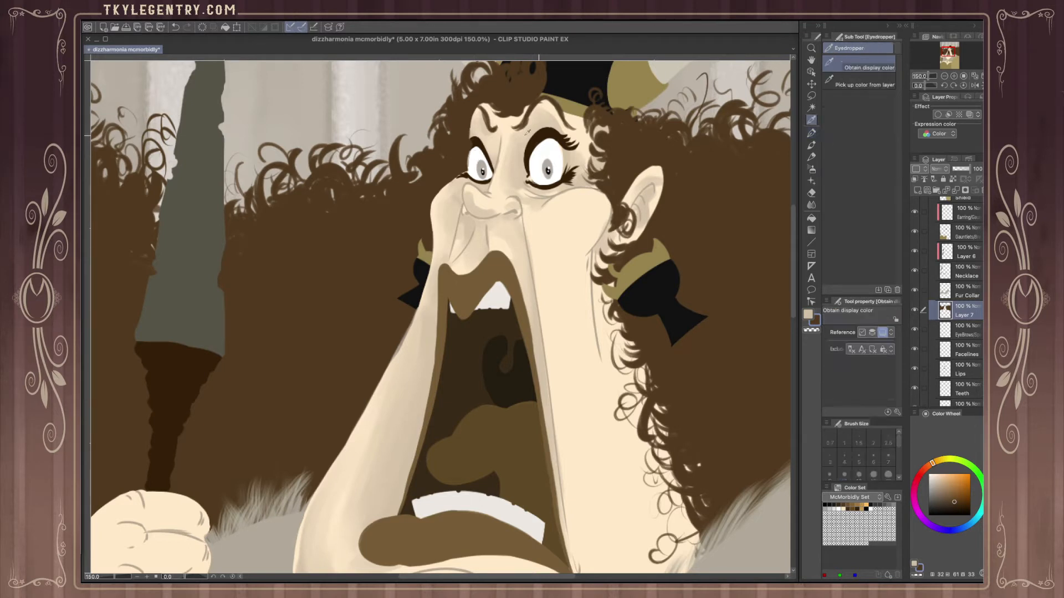
{"action": "left_click", "coordinate": [480, 141]}
{"action": "left_click", "coordinate": [916, 311]}
{"action": "left_click", "coordinate": [917, 311]}
{"action": "key", "text": "p"}
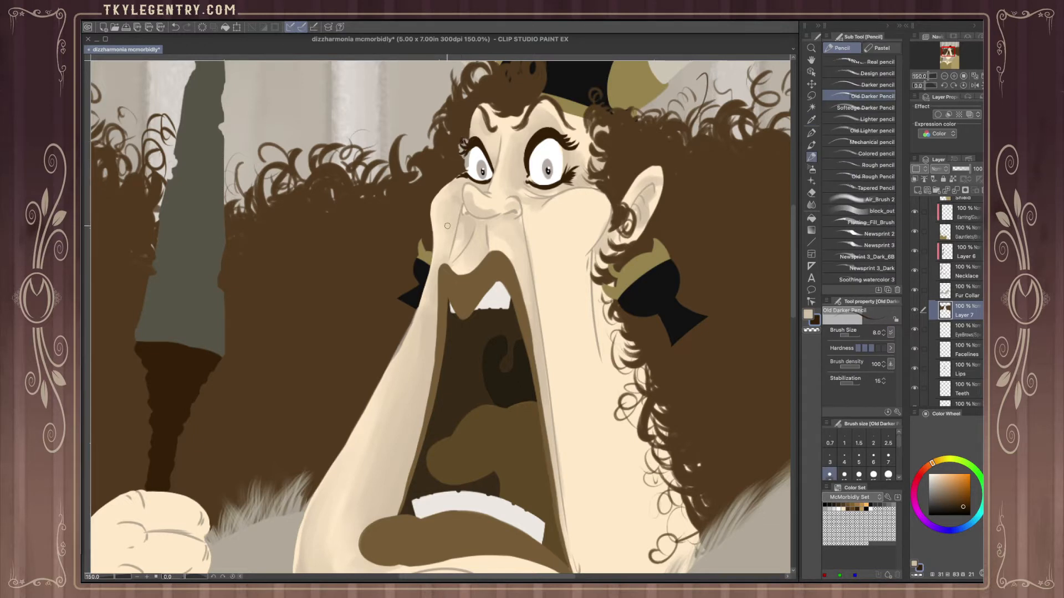
{"action": "key", "text": "ctrl+z"}
- Remove the drawn lashes from Layer 7 and retouch the hair beside the smaller eye with the G-pen in hair brown
{"action": "left_click", "coordinate": [811, 119]}
{"action": "left_click", "coordinate": [460, 116]}
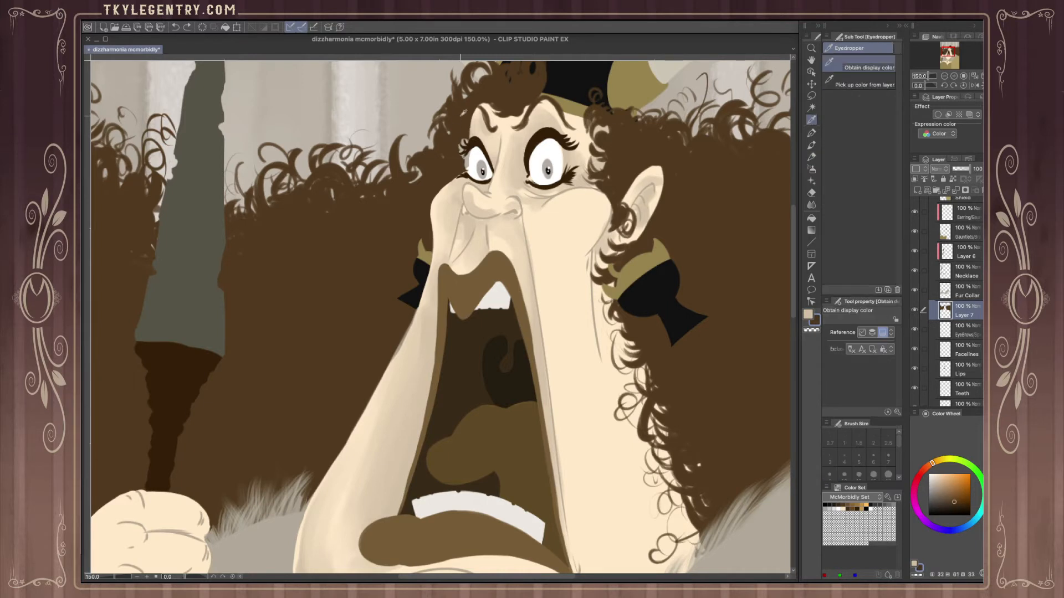
{"action": "key", "text": "p"}
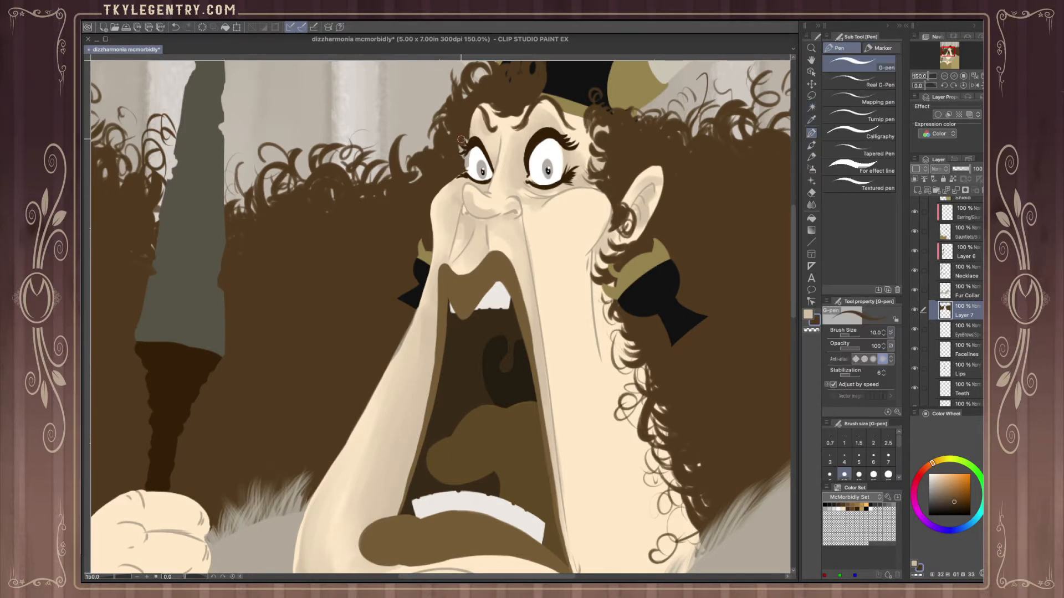
{"action": "key", "text": "ctrl+z"}
{"action": "key", "text": "super+z"}
{"action": "left_click_drag", "start_coordinate": [466, 167], "coordinate": [466, 170]}
- Paint the outer edge of the smaller eye on the Skin layer with the G-pen in the sampled eye white
{"action": "scroll", "coordinate": [968, 348], "scroll_direction": "down", "scroll_amount": 6}
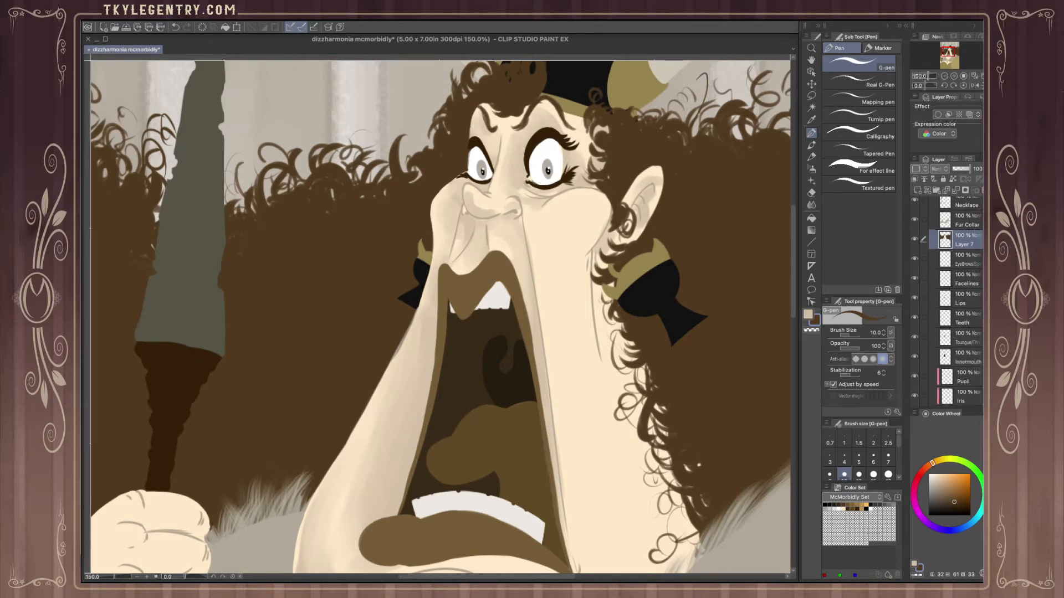
{"action": "left_click", "coordinate": [967, 348]}
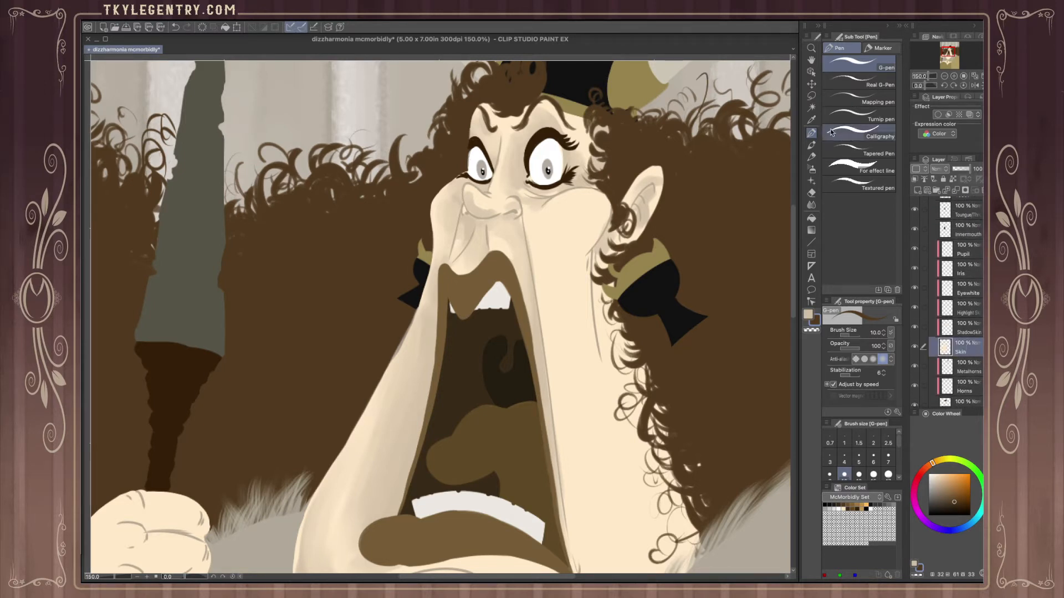
{"action": "left_click", "coordinate": [811, 119]}
{"action": "left_click", "coordinate": [480, 154]}
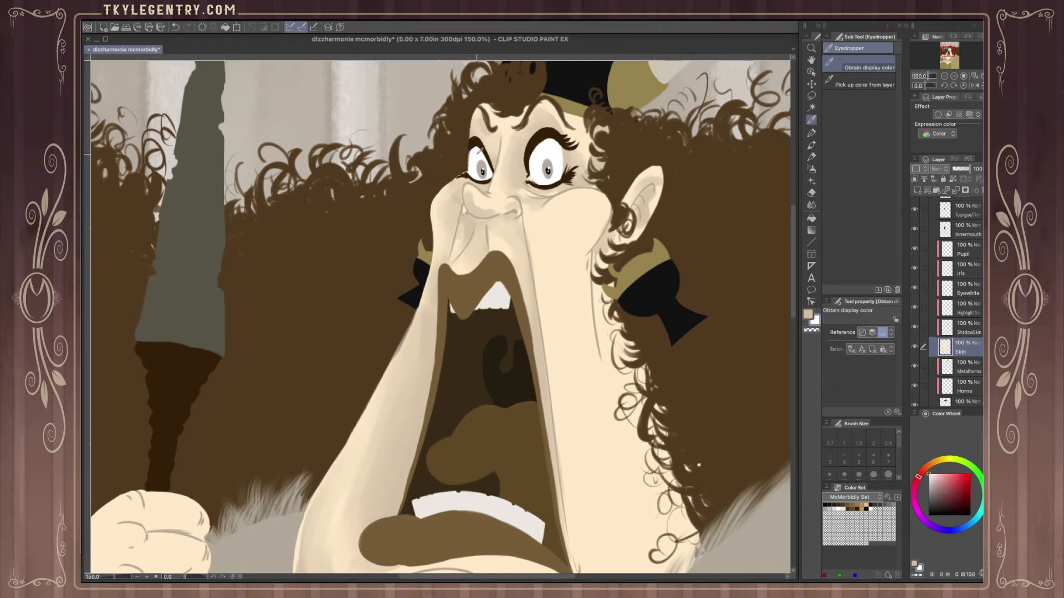
{"action": "key", "text": "p"}
{"action": "left_click_drag", "start_coordinate": [471, 159], "coordinate": [475, 151]}
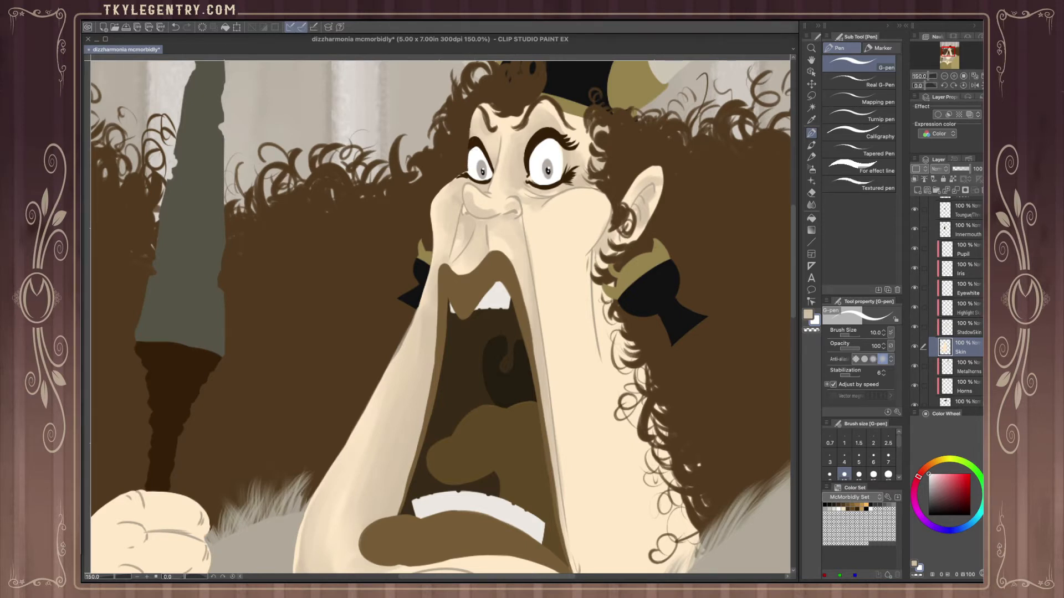
- Toggle the face layers' visibility one by one to find which layer holds the eyelashes
{"action": "scroll", "coordinate": [947, 304], "scroll_direction": "up", "scroll_amount": 8}
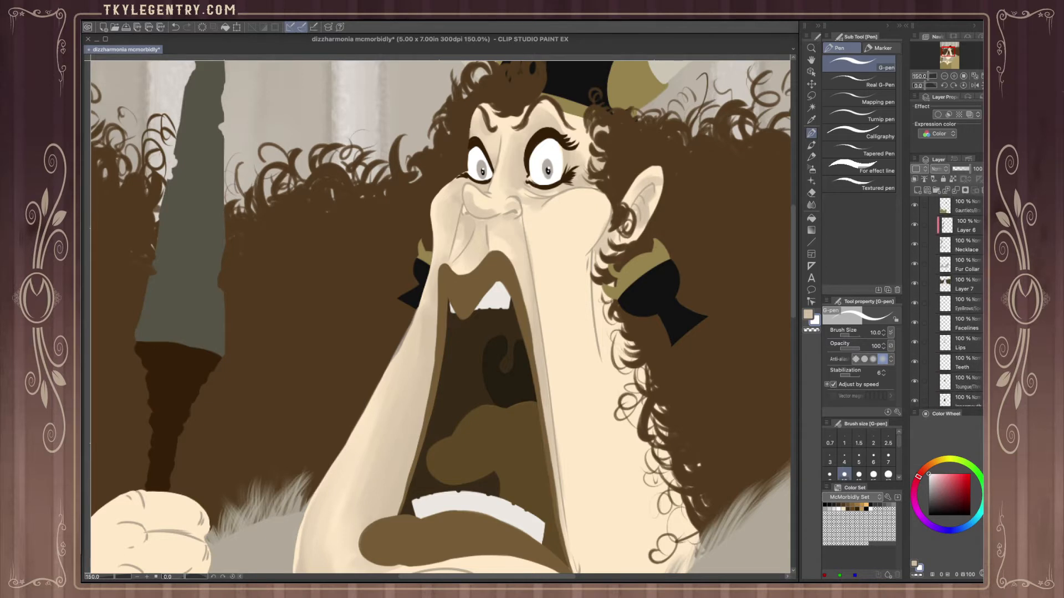
{"action": "scroll", "coordinate": [980, 327], "scroll_direction": "down", "scroll_amount": 8}
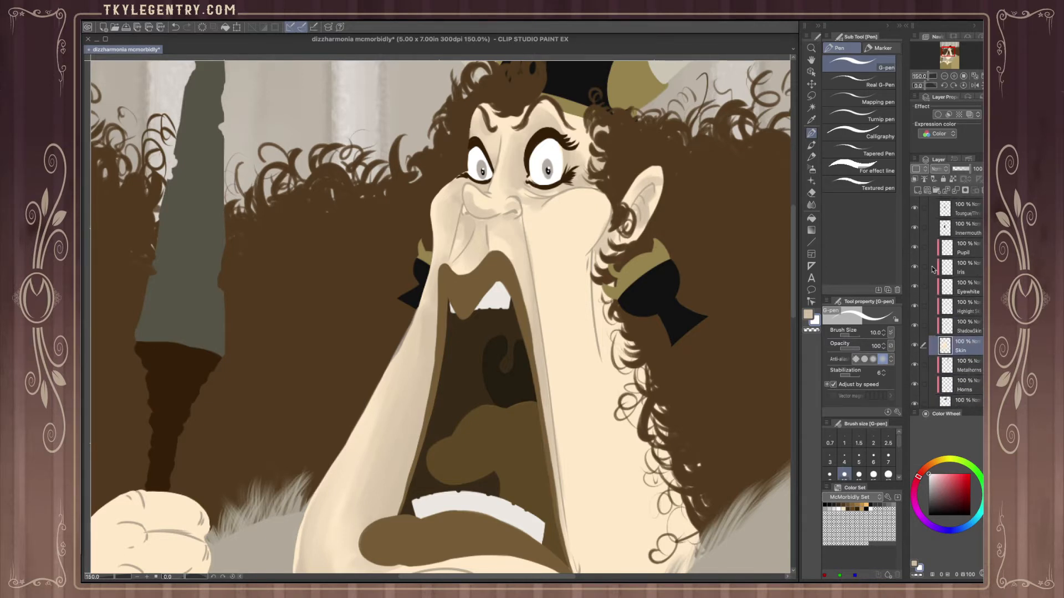
{"action": "left_click", "coordinate": [914, 267]}
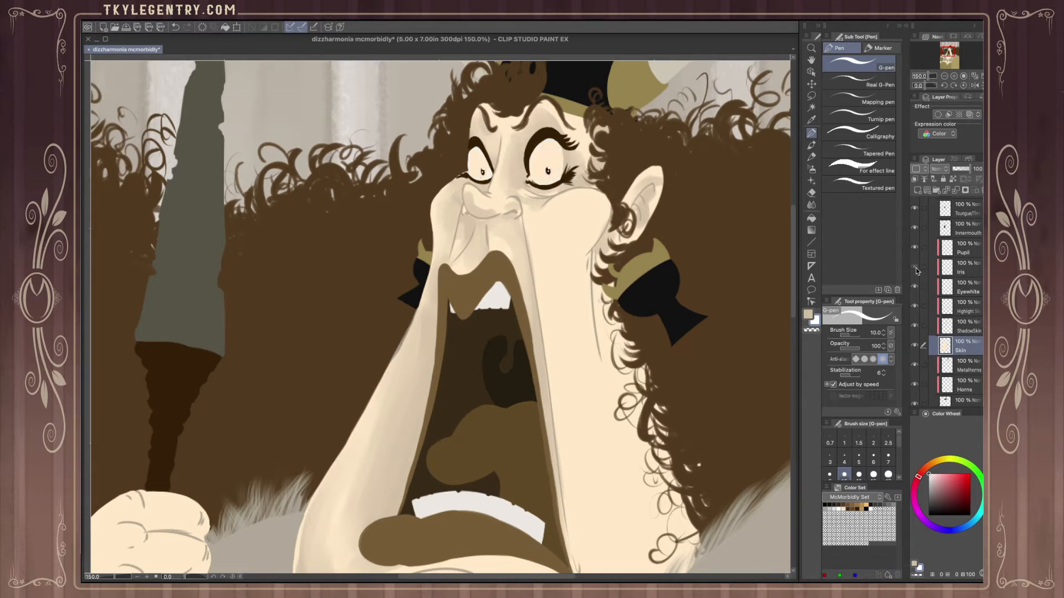
{"action": "left_click", "coordinate": [914, 267]}
{"action": "left_click", "coordinate": [914, 248]}
{"action": "left_click", "coordinate": [914, 248]}
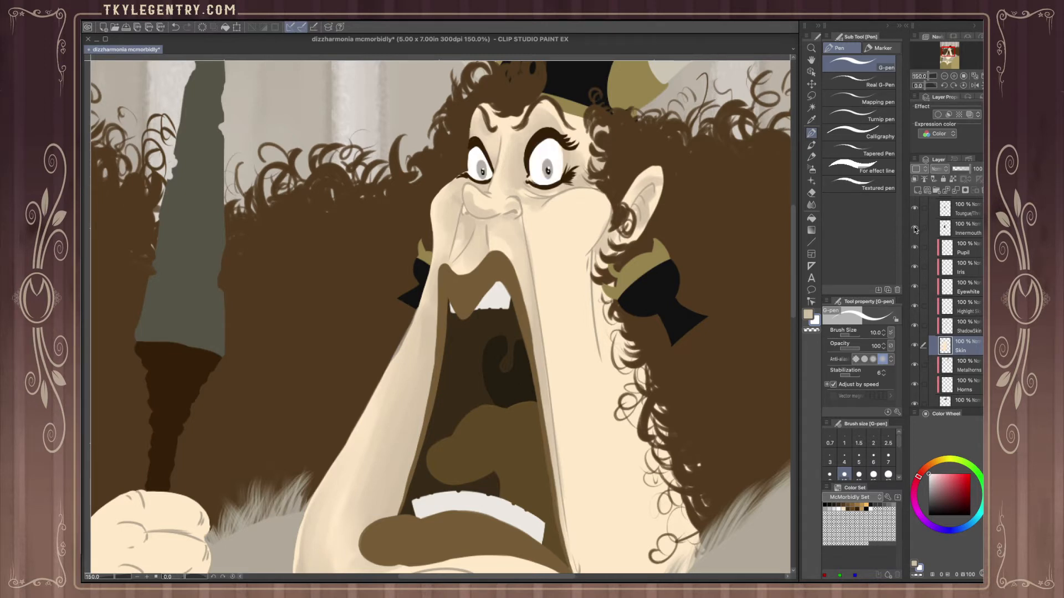
{"action": "left_click", "coordinate": [914, 228]}
{"action": "left_click", "coordinate": [915, 227]}
{"action": "scroll", "coordinate": [942, 266], "scroll_direction": "up", "scroll_amount": 3}
{"action": "left_click", "coordinate": [914, 268]}
{"action": "left_click", "coordinate": [914, 268]}
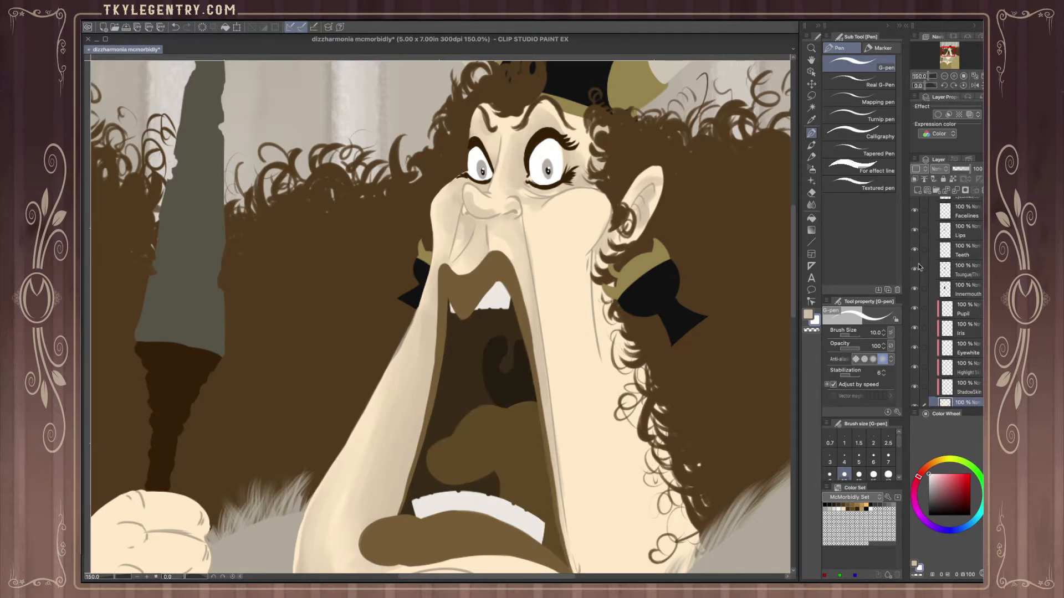
{"action": "left_click", "coordinate": [914, 229]}
{"action": "left_click", "coordinate": [914, 229]}
{"action": "left_click", "coordinate": [915, 211]}
{"action": "left_click", "coordinate": [914, 210]}
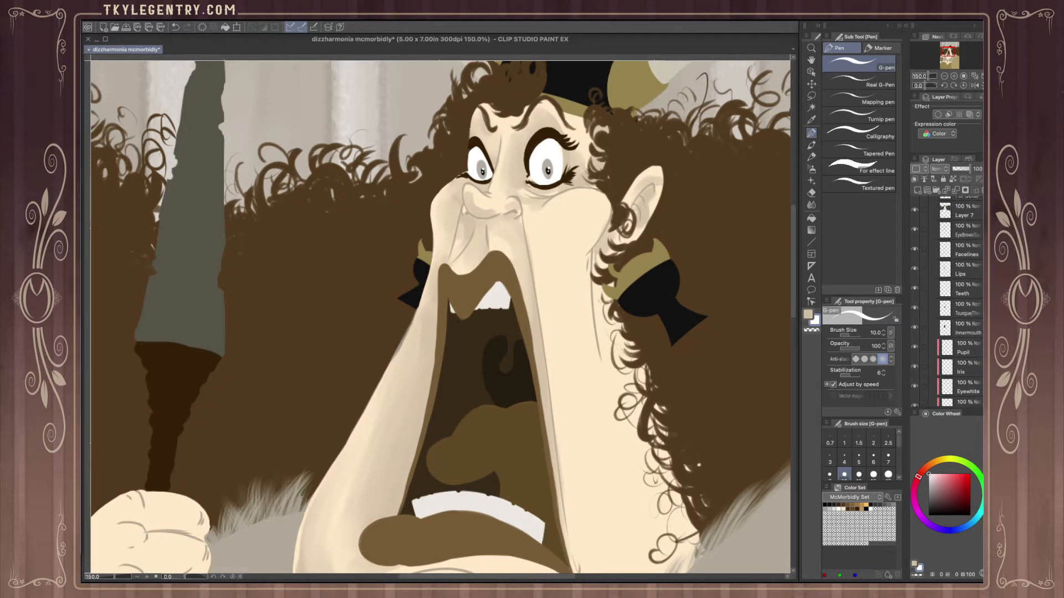
{"action": "scroll", "coordinate": [948, 278], "scroll_direction": "up", "scroll_amount": 3}
{"action": "left_click", "coordinate": [914, 251]}
{"action": "left_click", "coordinate": [914, 251]}
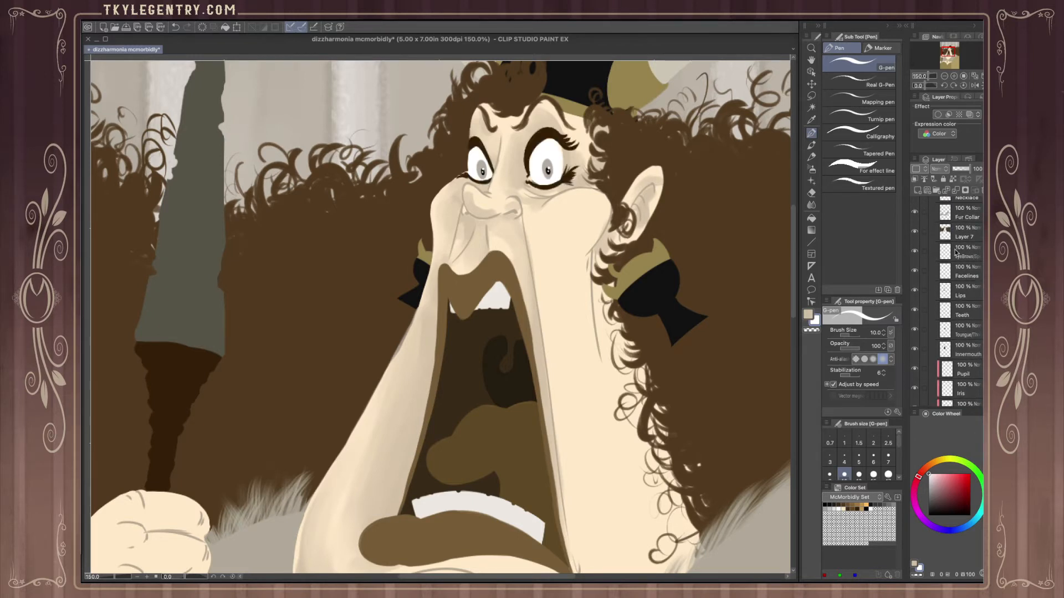
- Move the layer holding the eyebrows and eyelashes above Layer 7 and check its contents by toggling its visibility
{"action": "left_click", "coordinate": [960, 251]}
{"action": "left_click", "coordinate": [914, 251]}
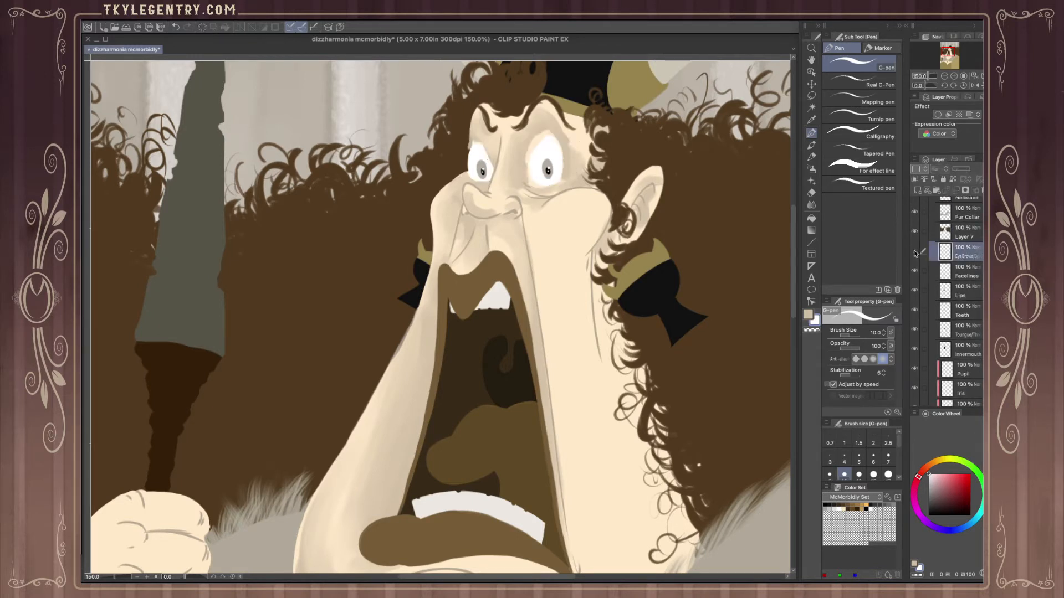
{"action": "left_click", "coordinate": [916, 251]}
{"action": "left_click_drag", "start_coordinate": [960, 255], "coordinate": [959, 231]}
{"action": "left_click", "coordinate": [944, 77]}
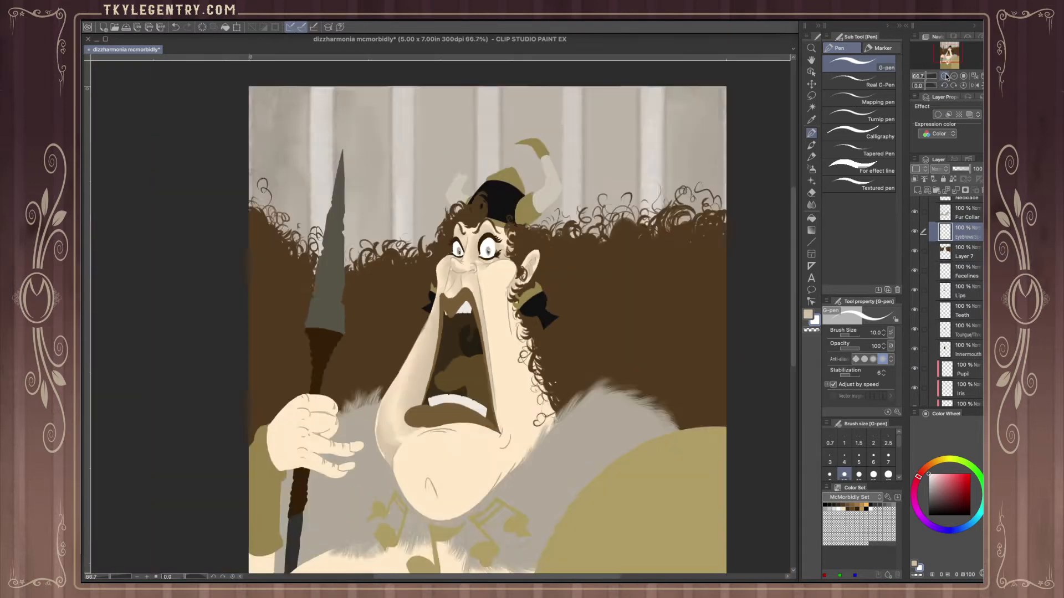
{"action": "left_click", "coordinate": [944, 77]}
{"action": "left_click", "coordinate": [914, 232]}
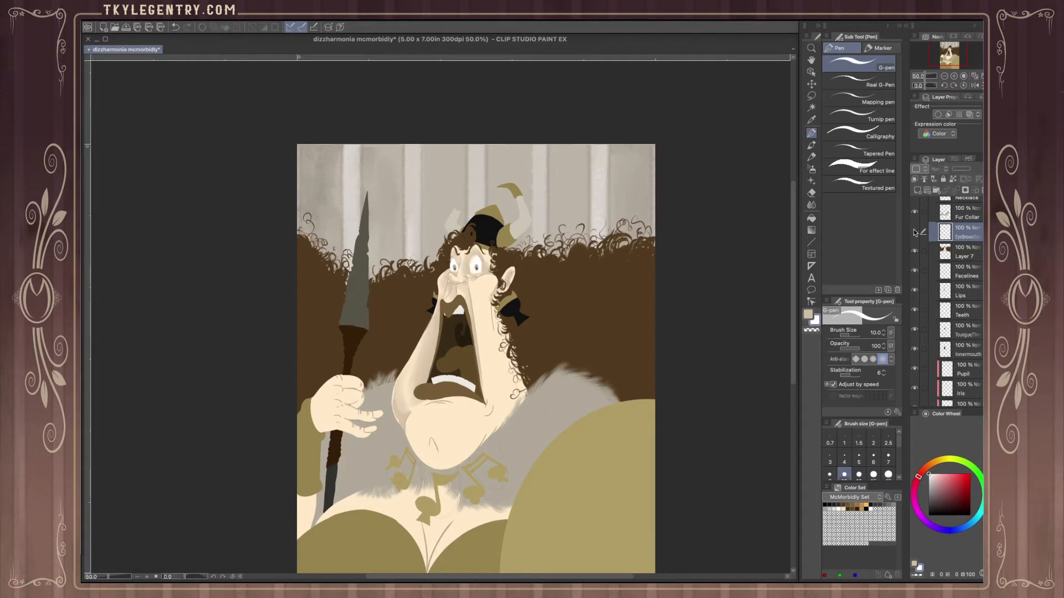
{"action": "left_click", "coordinate": [915, 232]}
{"action": "left_click", "coordinate": [915, 231]}
{"action": "left_click", "coordinate": [914, 232]}
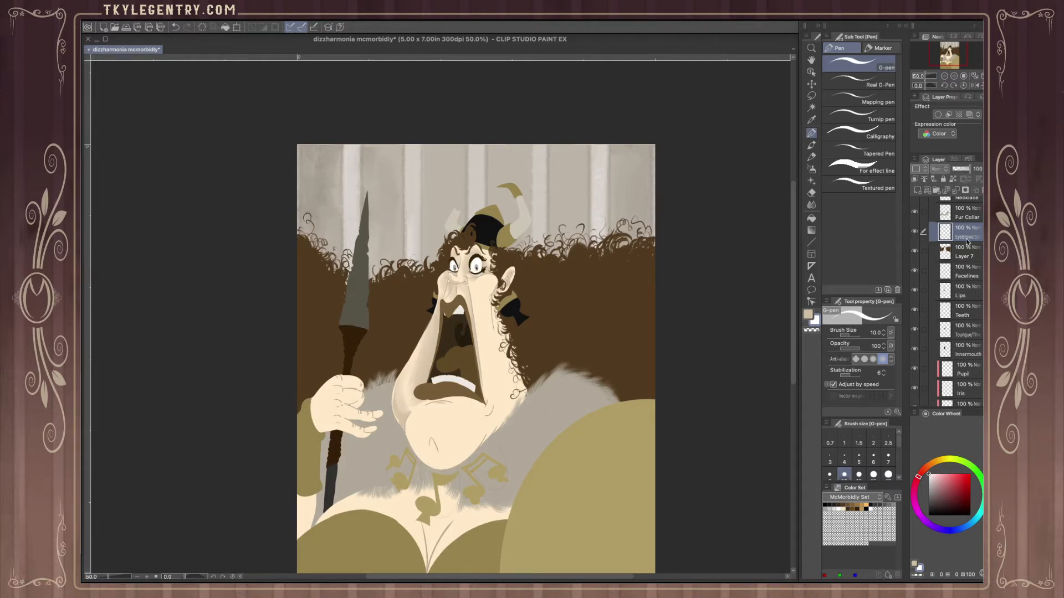
- Rename the layer holding the eyebrows and eyelashes as EyeBrows
{"action": "double_click", "coordinate": [967, 238]}
{"action": "type", "text": "/Spear"}
{"action": "key", "text": "Return"}
{"action": "left_click", "coordinate": [915, 232]}
{"action": "left_click", "coordinate": [915, 232]}
{"action": "double_click", "coordinate": [970, 238]}
{"action": "key", "text": "Right"}
{"action": "key", "text": "BackSpace"}
{"action": "key", "text": "BackSpace"}
{"action": "key", "text": "BackSpace"}
{"action": "key", "text": "BackSpace"}
{"action": "key", "text": "BackSpace"}
{"action": "key", "text": "BackSpace"}
{"action": "key", "text": "Return"}
- Shade beneath the large cheek beside the ear and down the adjoining face line on the ShadowSkin layer with Transparent watercolor
{"action": "left_click", "coordinate": [953, 75]}
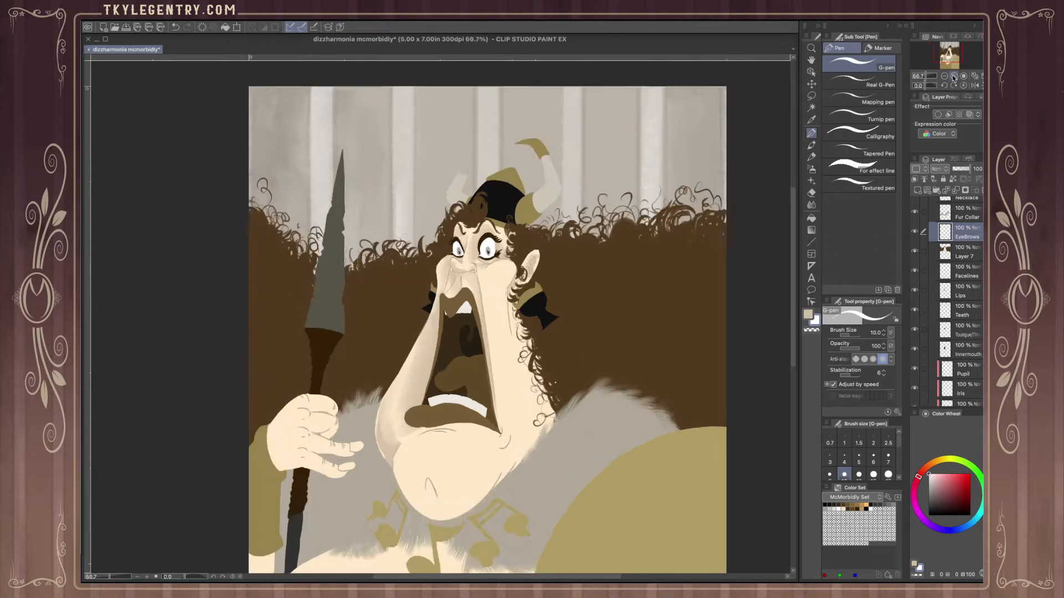
{"action": "left_click", "coordinate": [954, 76]}
{"action": "left_click", "coordinate": [954, 75]}
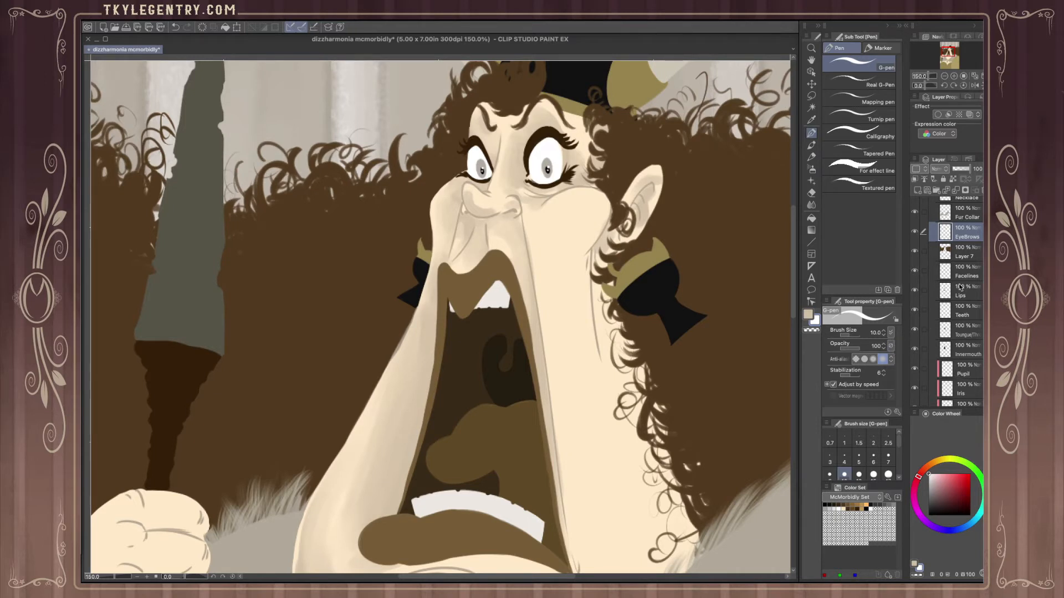
{"action": "scroll", "coordinate": [974, 321], "scroll_direction": "down", "scroll_amount": 5}
{"action": "scroll", "coordinate": [958, 302], "scroll_direction": "up", "scroll_amount": 2}
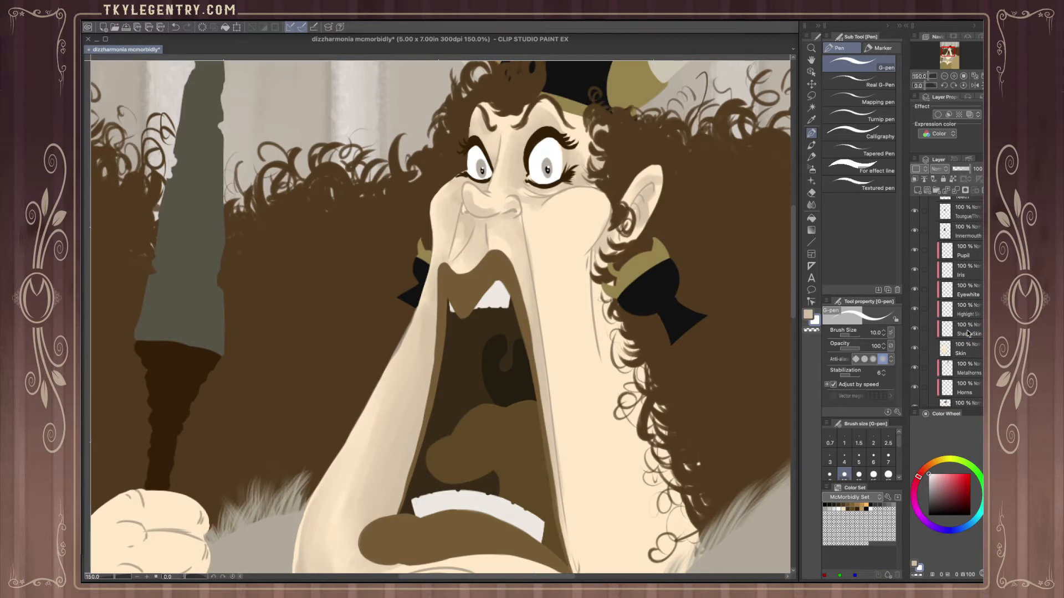
{"action": "left_click", "coordinate": [968, 330]}
{"action": "left_click", "coordinate": [809, 312]}
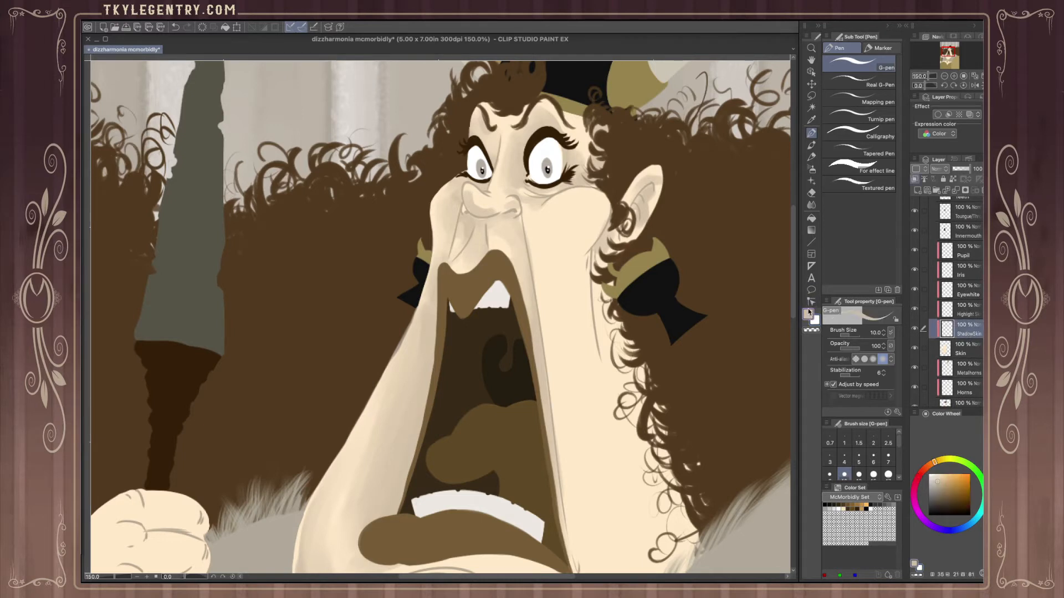
{"action": "left_click", "coordinate": [811, 146]}
{"action": "mouse_move", "coordinate": [566, 259]}
{"action": "left_mouse_down"}
{"action": "mouse_move", "coordinate": [601, 222]}
{"action": "mouse_move", "coordinate": [567, 260]}
{"action": "mouse_move", "coordinate": [601, 201]}
{"action": "mouse_move", "coordinate": [569, 251]}
{"action": "left_mouse_up"}
{"action": "mouse_move", "coordinate": [602, 202]}
{"action": "left_mouse_down"}
{"action": "mouse_move", "coordinate": [565, 261]}
{"action": "mouse_move", "coordinate": [597, 265]}
{"action": "mouse_move", "coordinate": [609, 370]}
{"action": "left_mouse_up"}
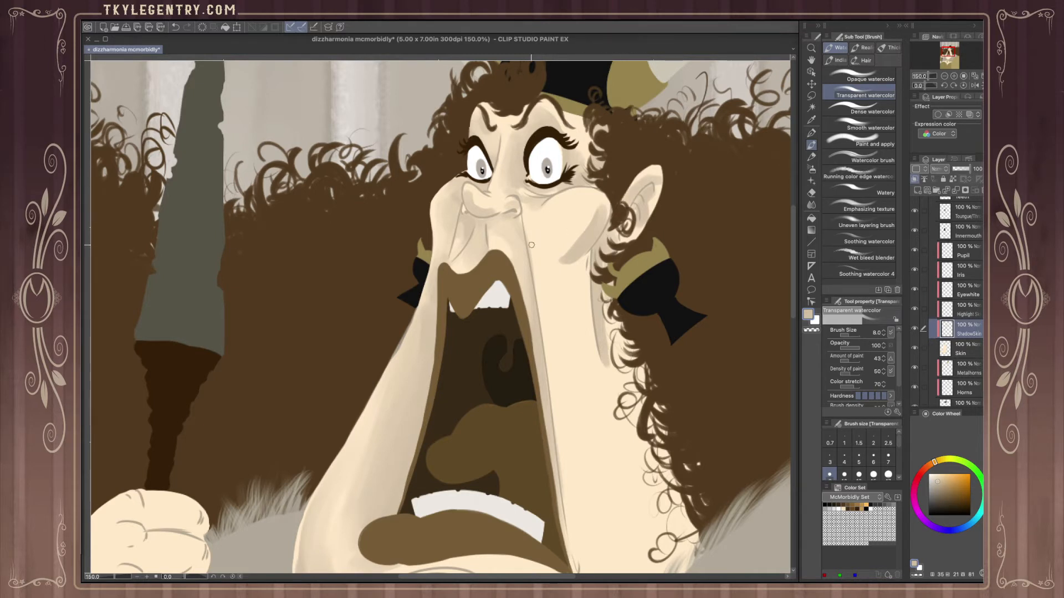
- Shade the stretched face line beside the mouth and the underside of the large cheek with Transparent watercolor
{"action": "left_click_drag", "start_coordinate": [528, 220], "coordinate": [556, 378]}
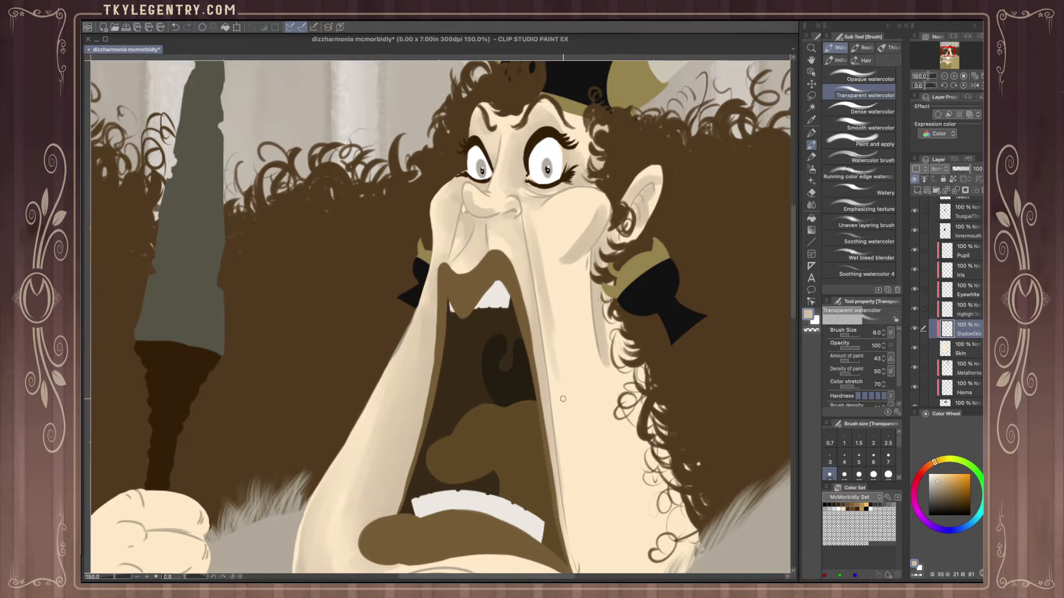
{"action": "left_click_drag", "start_coordinate": [542, 253], "coordinate": [572, 415]}
{"action": "mouse_move", "coordinate": [549, 256]}
{"action": "left_mouse_down"}
{"action": "mouse_move", "coordinate": [573, 235]}
{"action": "mouse_move", "coordinate": [590, 237]}
{"action": "mouse_move", "coordinate": [559, 235]}
{"action": "mouse_move", "coordinate": [576, 218]}
{"action": "mouse_move", "coordinate": [563, 244]}
{"action": "mouse_move", "coordinate": [596, 203]}
{"action": "left_mouse_up"}
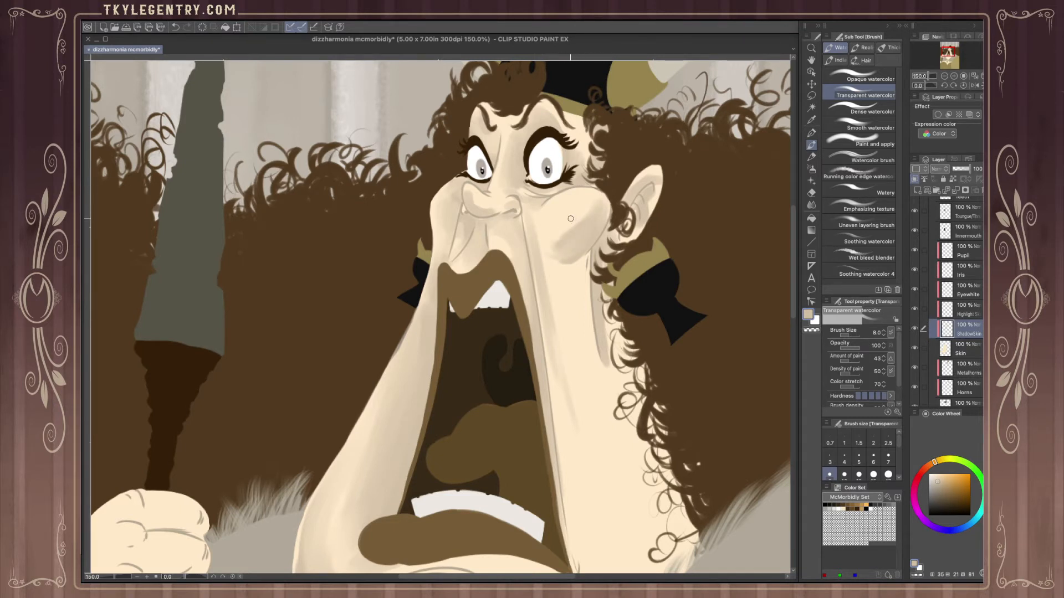
{"action": "key", "text": "c"}
{"action": "mouse_move", "coordinate": [562, 263]}
{"action": "left_mouse_down"}
{"action": "mouse_move", "coordinate": [588, 242]}
{"action": "mouse_move", "coordinate": [572, 279]}
{"action": "mouse_move", "coordinate": [590, 230]}
{"action": "mouse_move", "coordinate": [571, 263]}
{"action": "mouse_move", "coordinate": [584, 238]}
{"action": "mouse_move", "coordinate": [584, 228]}
{"action": "mouse_move", "coordinate": [573, 244]}
{"action": "mouse_move", "coordinate": [576, 218]}
{"action": "mouse_move", "coordinate": [563, 230]}
{"action": "mouse_move", "coordinate": [574, 223]}
{"action": "mouse_move", "coordinate": [576, 239]}
{"action": "mouse_move", "coordinate": [557, 256]}
{"action": "left_mouse_up"}
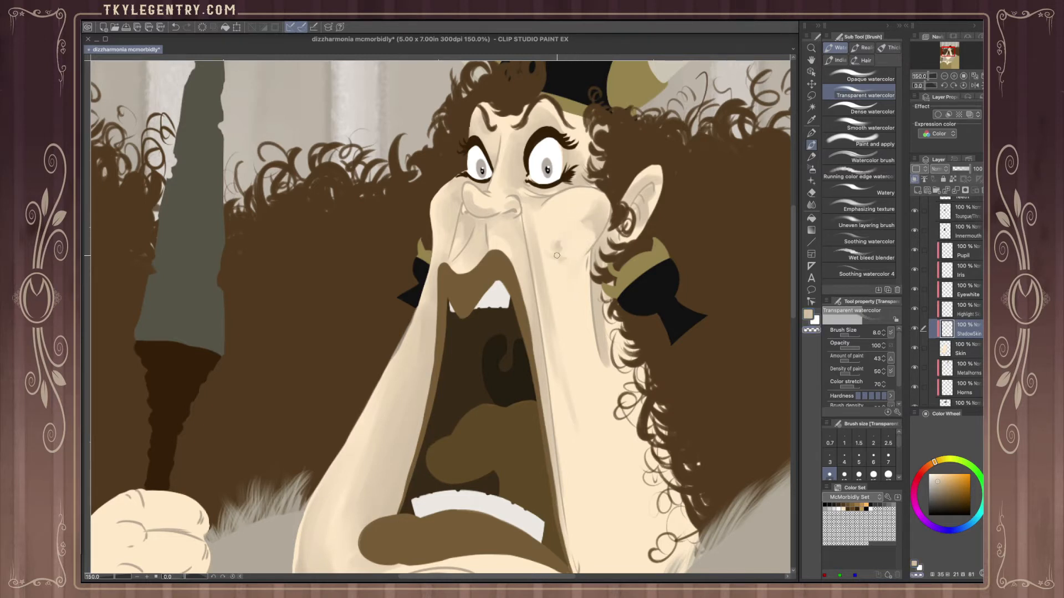
{"action": "key", "text": "ctrl+z"}
{"action": "key", "text": "x"}
{"action": "key", "text": "x"}
- Build up the shadow on the large cheek's underside and along the stretched skin folds below it
{"action": "left_click_drag", "start_coordinate": [583, 229], "coordinate": [573, 253]}
{"action": "left_click_drag", "start_coordinate": [586, 205], "coordinate": [589, 203]}
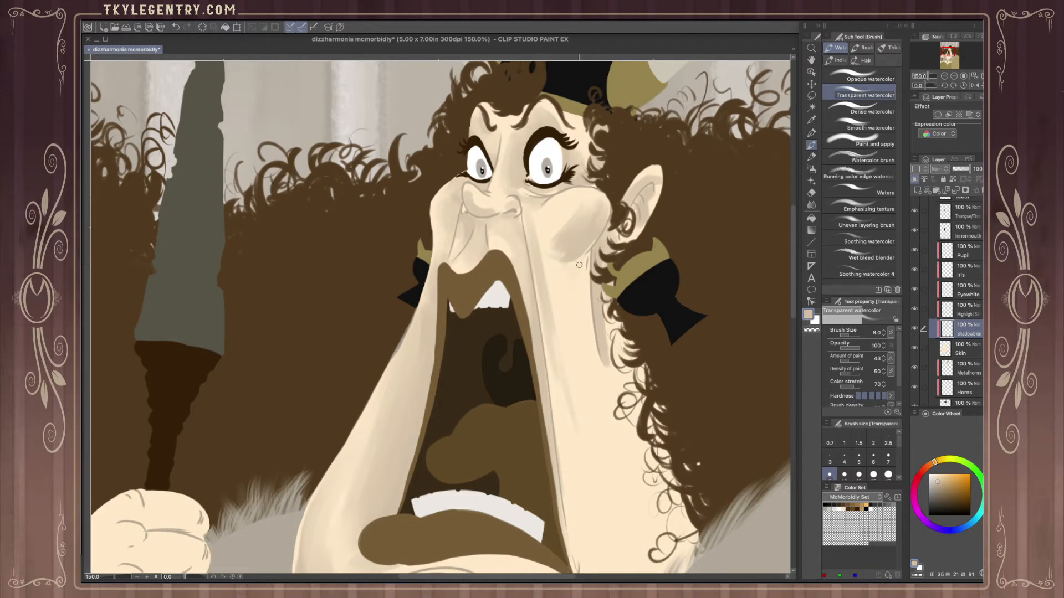
{"action": "mouse_move", "coordinate": [574, 267]}
{"action": "left_mouse_down"}
{"action": "mouse_move", "coordinate": [578, 322]}
{"action": "mouse_move", "coordinate": [581, 246]}
{"action": "mouse_move", "coordinate": [582, 353]}
{"action": "left_mouse_up"}
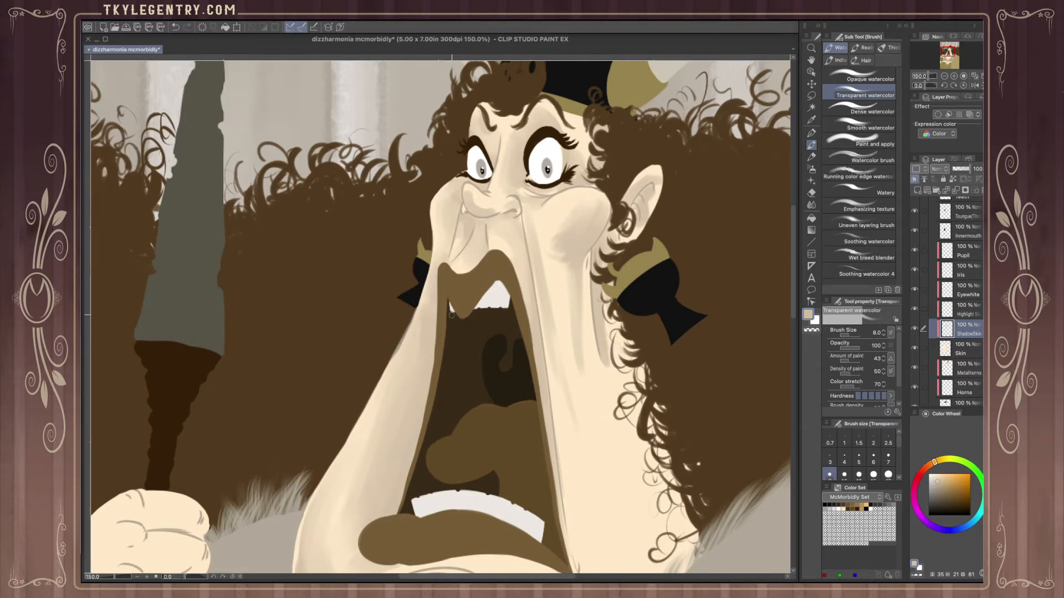
{"action": "left_click_drag", "start_coordinate": [318, 507], "coordinate": [346, 451]}
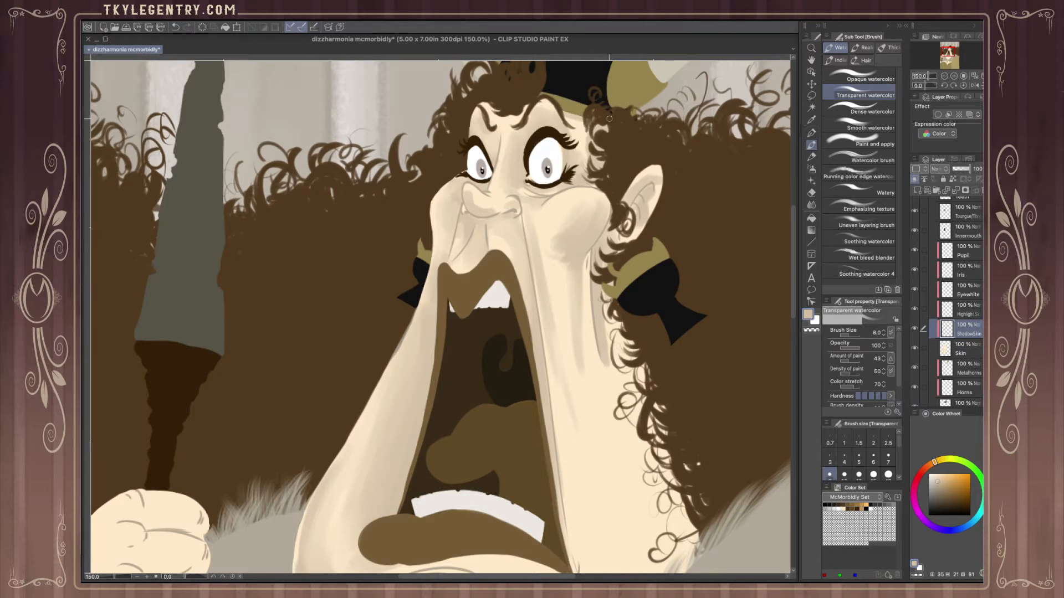
{"action": "mouse_move", "coordinate": [547, 239]}
{"action": "left_mouse_down"}
{"action": "mouse_move", "coordinate": [567, 262]}
{"action": "mouse_move", "coordinate": [558, 288]}
{"action": "left_mouse_up"}
- Shade the outer jaw below the hair curls down to the fur collar with Transparent watercolor at brush size 17
{"action": "left_click_drag", "start_coordinate": [950, 60], "coordinate": [949, 52]}
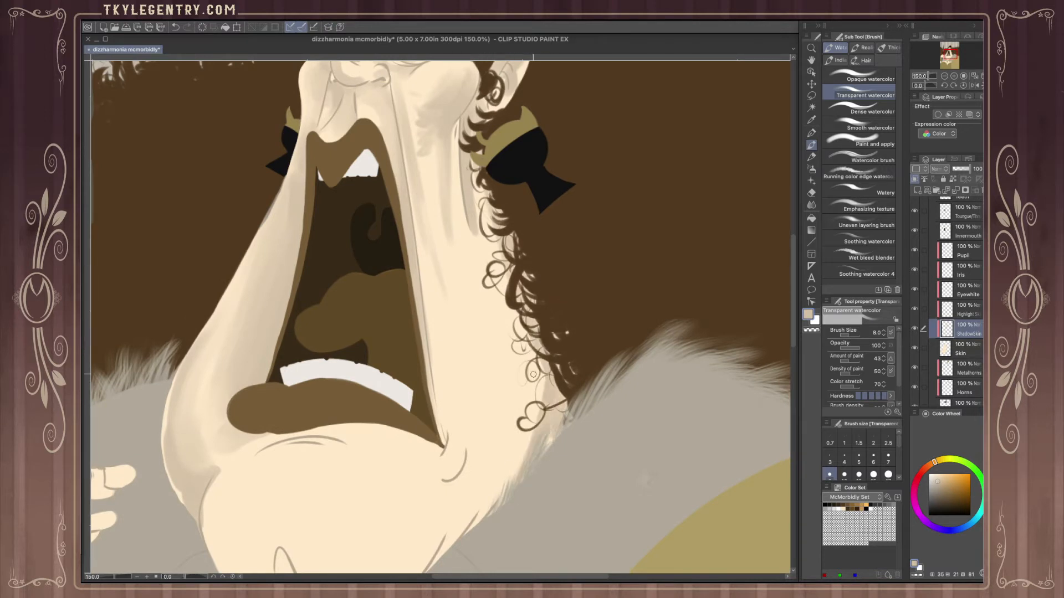
{"action": "key", "text": "bracketright"}
{"action": "key", "text": "bracketright"}
{"action": "key", "text": "bracketright"}
{"action": "key", "text": "bracketright"}
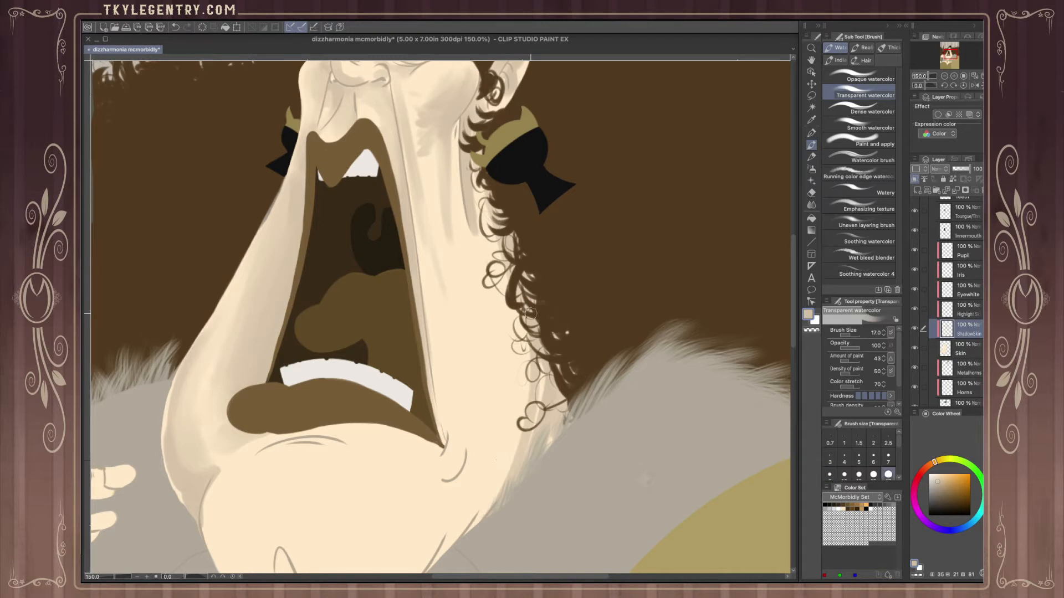
{"action": "left_click_drag", "start_coordinate": [515, 295], "coordinate": [480, 516]}
{"action": "left_click_drag", "start_coordinate": [535, 311], "coordinate": [491, 529]}
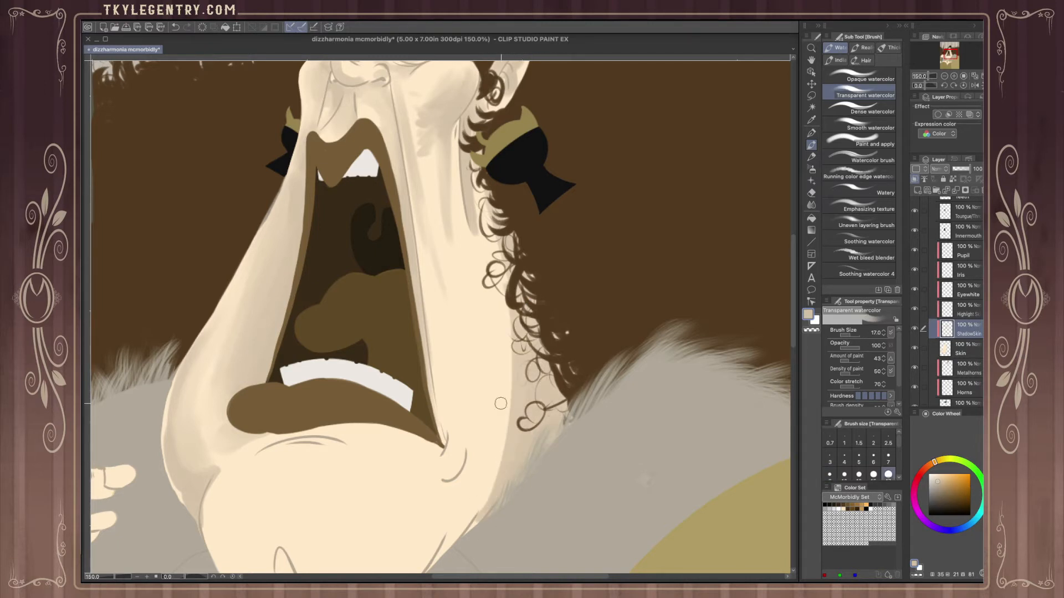
{"action": "mouse_move", "coordinate": [505, 290]}
{"action": "left_mouse_down"}
{"action": "mouse_move", "coordinate": [467, 517]}
{"action": "mouse_move", "coordinate": [477, 535]}
{"action": "left_mouse_up"}
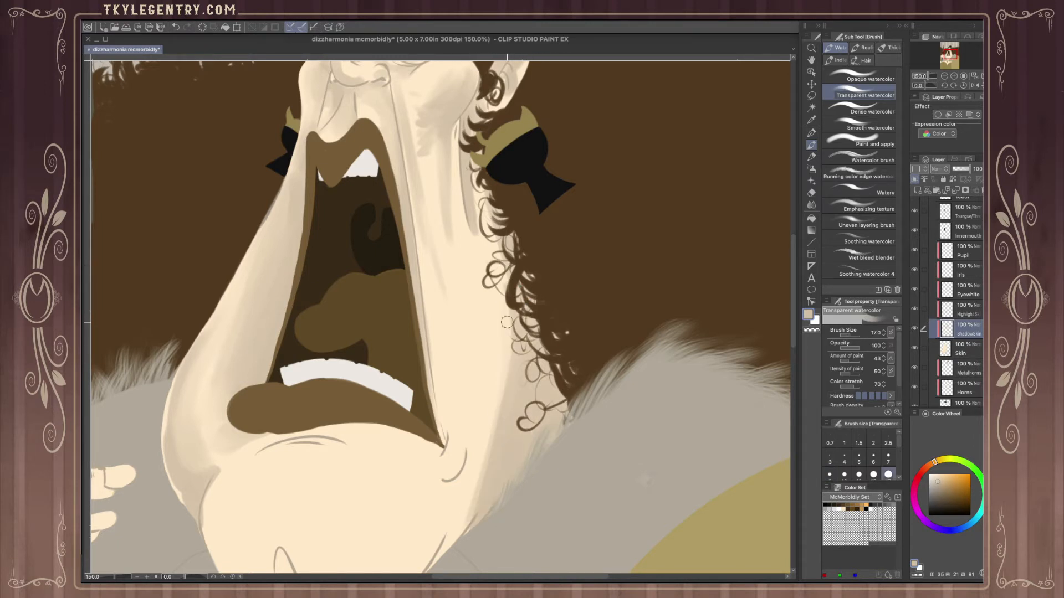
{"action": "left_click_drag", "start_coordinate": [507, 323], "coordinate": [464, 517]}
{"action": "left_click_drag", "start_coordinate": [516, 269], "coordinate": [480, 520]}
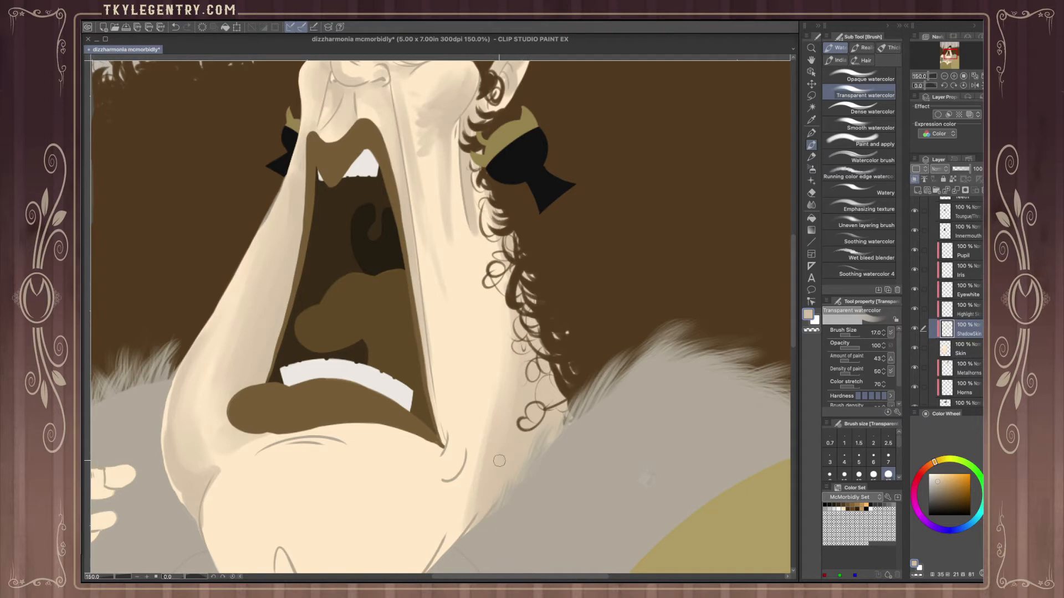
- Shade the chin cleft and the skin directly beneath the lower lip
{"action": "left_click_drag", "start_coordinate": [948, 54], "coordinate": [944, 57]}
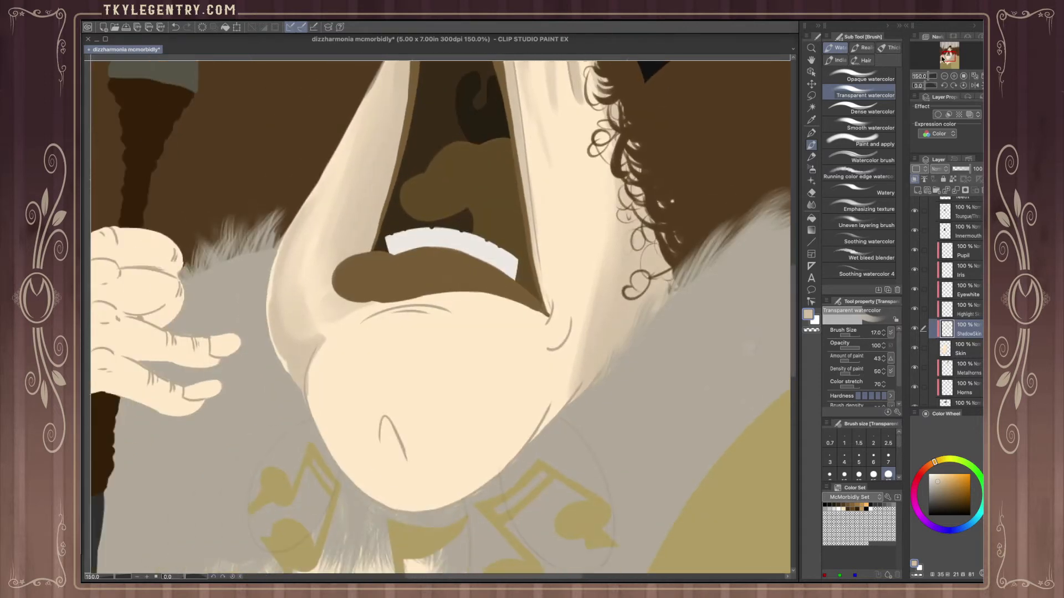
{"action": "mouse_move", "coordinate": [394, 437]}
{"action": "left_mouse_down"}
{"action": "mouse_move", "coordinate": [385, 424]}
{"action": "mouse_move", "coordinate": [390, 466]}
{"action": "left_mouse_up"}
{"action": "left_click_drag", "start_coordinate": [380, 426], "coordinate": [375, 447]}
{"action": "mouse_move", "coordinate": [358, 300]}
{"action": "left_mouse_down"}
{"action": "mouse_move", "coordinate": [403, 291]}
{"action": "mouse_move", "coordinate": [368, 306]}
{"action": "mouse_move", "coordinate": [461, 295]}
{"action": "mouse_move", "coordinate": [385, 304]}
{"action": "mouse_move", "coordinate": [504, 301]}
{"action": "mouse_move", "coordinate": [399, 304]}
{"action": "mouse_move", "coordinate": [513, 311]}
{"action": "left_mouse_up"}
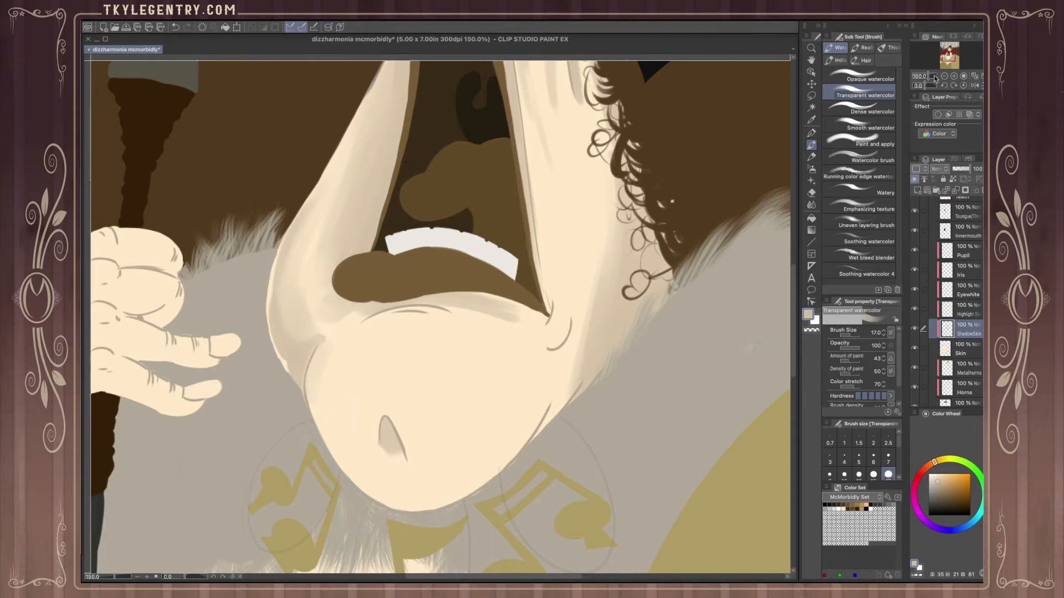
- Shade the rounded underside of the chin along its contour above the music notes with overlapping watercolor strokes
{"action": "left_click_drag", "start_coordinate": [950, 55], "coordinate": [949, 59]}
{"action": "mouse_move", "coordinate": [325, 259]}
{"action": "left_mouse_down"}
{"action": "mouse_move", "coordinate": [339, 309]}
{"action": "mouse_move", "coordinate": [318, 245]}
{"action": "mouse_move", "coordinate": [397, 357]}
{"action": "left_mouse_up"}
{"action": "left_click_drag", "start_coordinate": [330, 296], "coordinate": [435, 359]}
{"action": "mouse_move", "coordinate": [383, 337]}
{"action": "left_mouse_down"}
{"action": "mouse_move", "coordinate": [431, 368]}
{"action": "mouse_move", "coordinate": [448, 364]}
{"action": "mouse_move", "coordinate": [448, 351]}
{"action": "left_mouse_up"}
{"action": "mouse_move", "coordinate": [398, 349]}
{"action": "left_mouse_down"}
{"action": "mouse_move", "coordinate": [424, 359]}
{"action": "mouse_move", "coordinate": [474, 329]}
{"action": "left_mouse_up"}
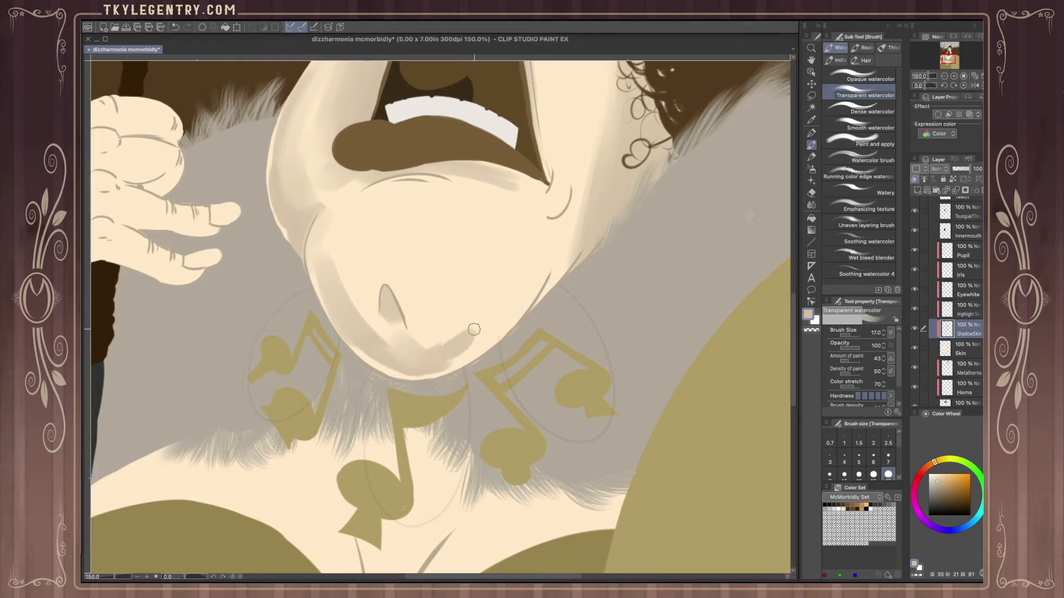
{"action": "left_click_drag", "start_coordinate": [379, 351], "coordinate": [472, 337]}
{"action": "mouse_move", "coordinate": [405, 363]}
{"action": "left_mouse_down"}
{"action": "mouse_move", "coordinate": [508, 307]}
{"action": "mouse_move", "coordinate": [423, 364]}
{"action": "mouse_move", "coordinate": [526, 288]}
{"action": "left_mouse_up"}
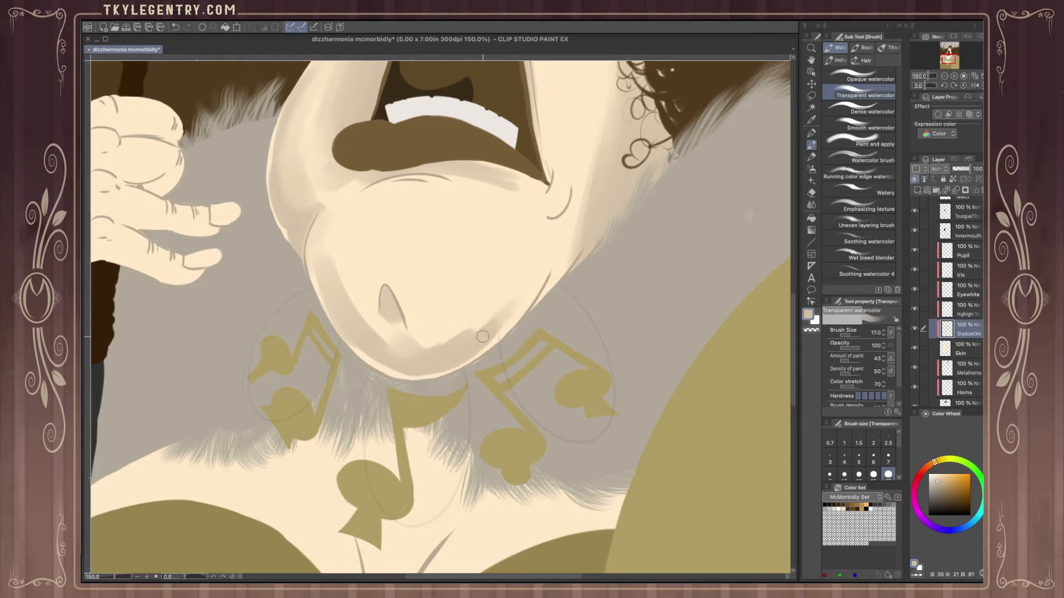
{"action": "left_click_drag", "start_coordinate": [333, 253], "coordinate": [396, 352]}
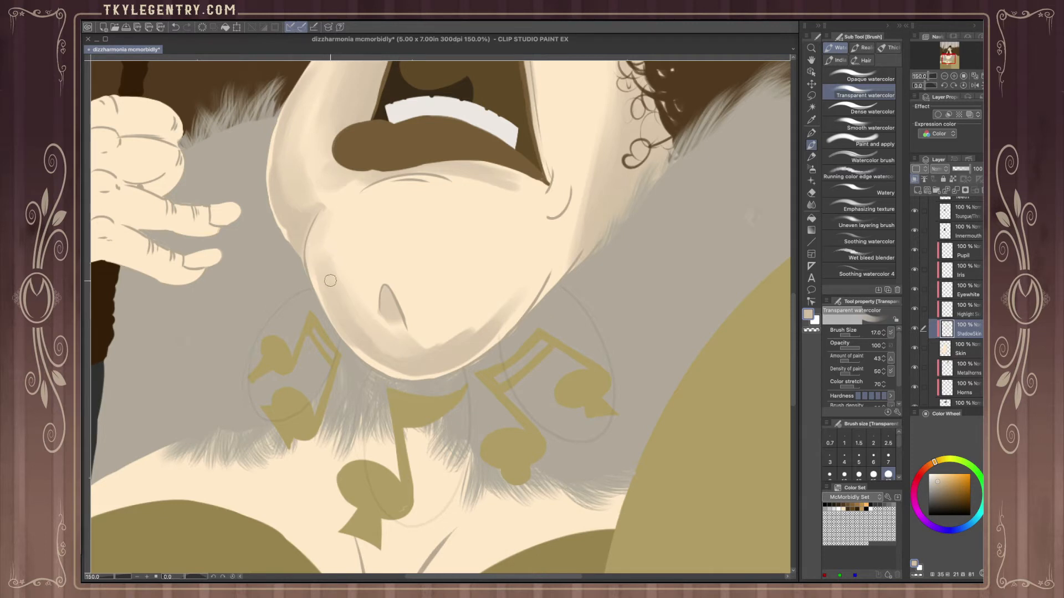
{"action": "left_click_drag", "start_coordinate": [330, 281], "coordinate": [399, 368]}
{"action": "mouse_move", "coordinate": [344, 313]}
{"action": "left_mouse_down"}
{"action": "mouse_move", "coordinate": [407, 370]}
{"action": "mouse_move", "coordinate": [348, 289]}
{"action": "left_mouse_up"}
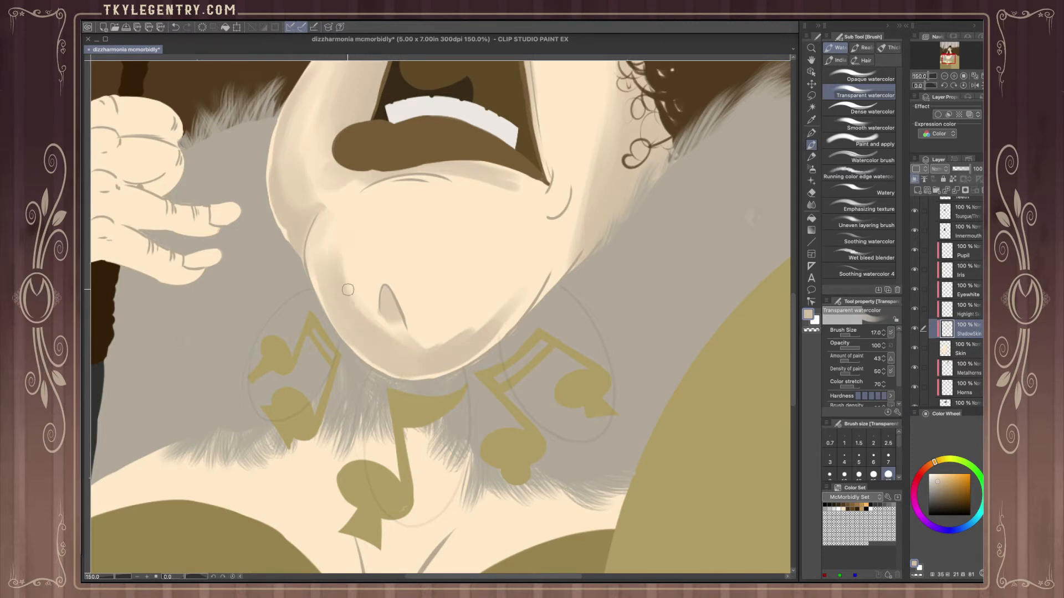
- Shade the crease between the chin and the jowl up to the lower lip, refining it with brush size 10
{"action": "mouse_move", "coordinate": [328, 238]}
{"action": "left_mouse_down"}
{"action": "mouse_move", "coordinate": [329, 293]}
{"action": "mouse_move", "coordinate": [345, 213]}
{"action": "left_mouse_up"}
{"action": "left_click_drag", "start_coordinate": [322, 270], "coordinate": [350, 203]}
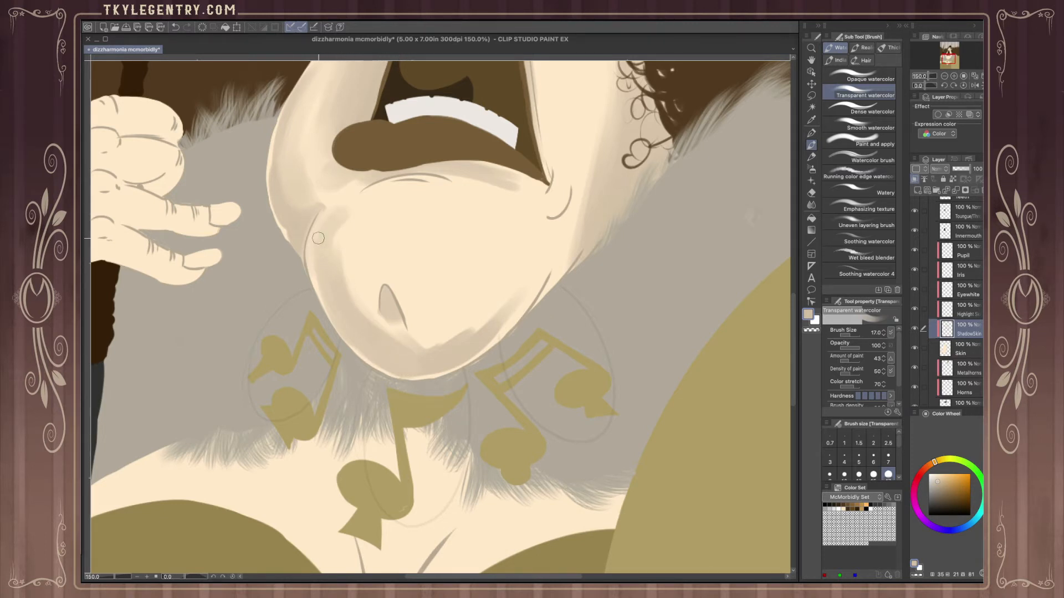
{"action": "left_click_drag", "start_coordinate": [318, 238], "coordinate": [373, 178]}
{"action": "key", "text": "bracketleft"}
{"action": "key", "text": "bracketleft"}
{"action": "key", "text": "bracketleft"}
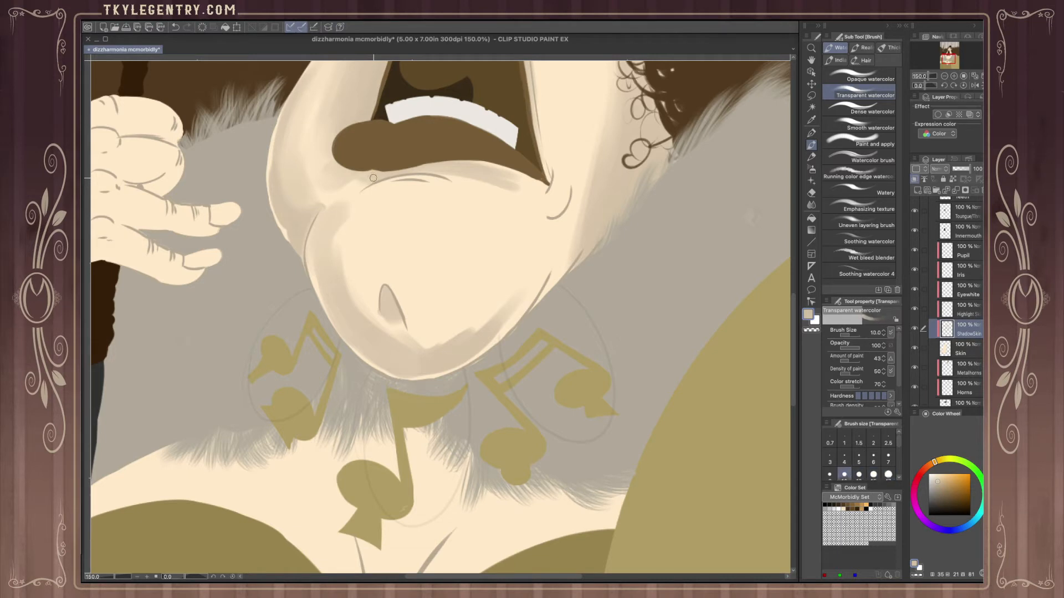
{"action": "mouse_move", "coordinate": [310, 228]}
{"action": "left_mouse_down"}
{"action": "mouse_move", "coordinate": [331, 198]}
{"action": "mouse_move", "coordinate": [381, 178]}
{"action": "left_mouse_up"}
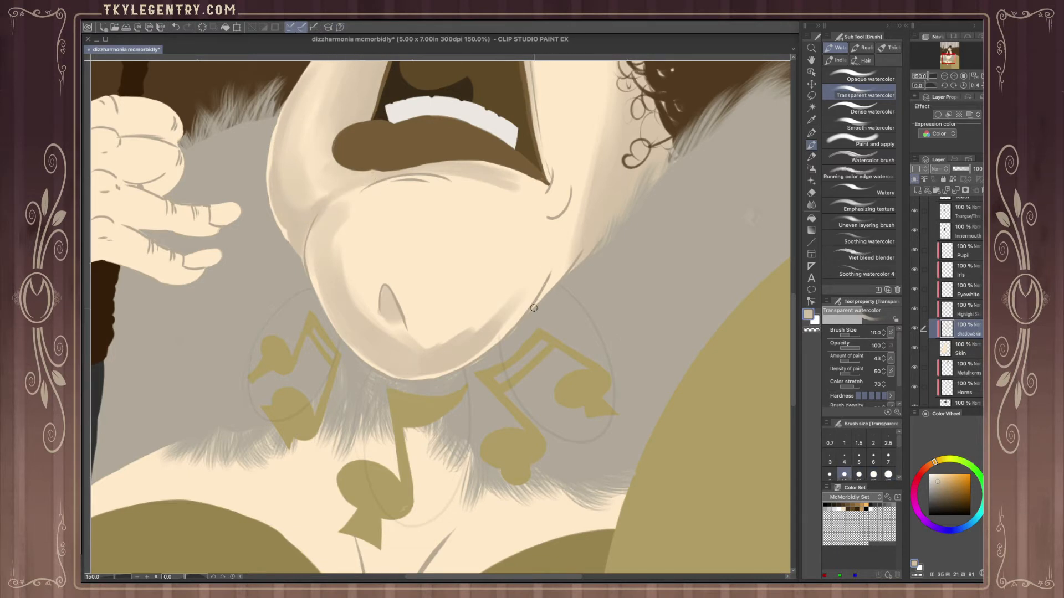
- Shade the chin's edge on the hair-curl side, the crease at the mouth corner and the line under the lower lip
{"action": "mouse_move", "coordinate": [532, 308]}
{"action": "left_mouse_down"}
{"action": "mouse_move", "coordinate": [574, 217]}
{"action": "mouse_move", "coordinate": [570, 184]}
{"action": "mouse_move", "coordinate": [574, 204]}
{"action": "mouse_move", "coordinate": [552, 224]}
{"action": "left_mouse_up"}
{"action": "left_click_drag", "start_coordinate": [552, 172], "coordinate": [542, 199]}
{"action": "left_click_drag", "start_coordinate": [396, 187], "coordinate": [422, 181]}
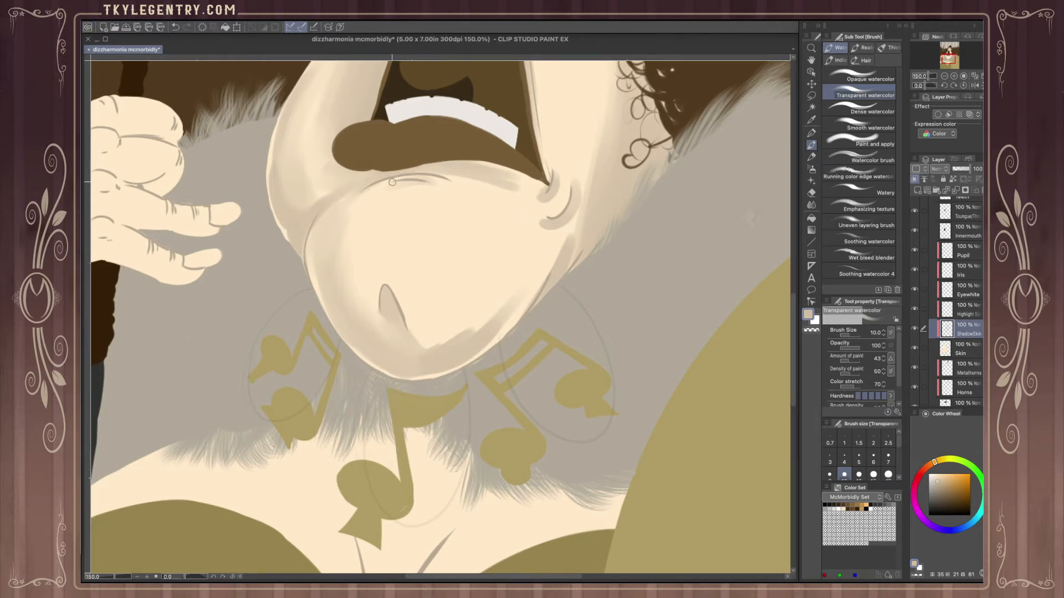
- Add vertical shadow strokes to the stretched skin directly beneath the large cheek at brush size 10
{"action": "left_click_drag", "start_coordinate": [949, 58], "coordinate": [950, 52]}
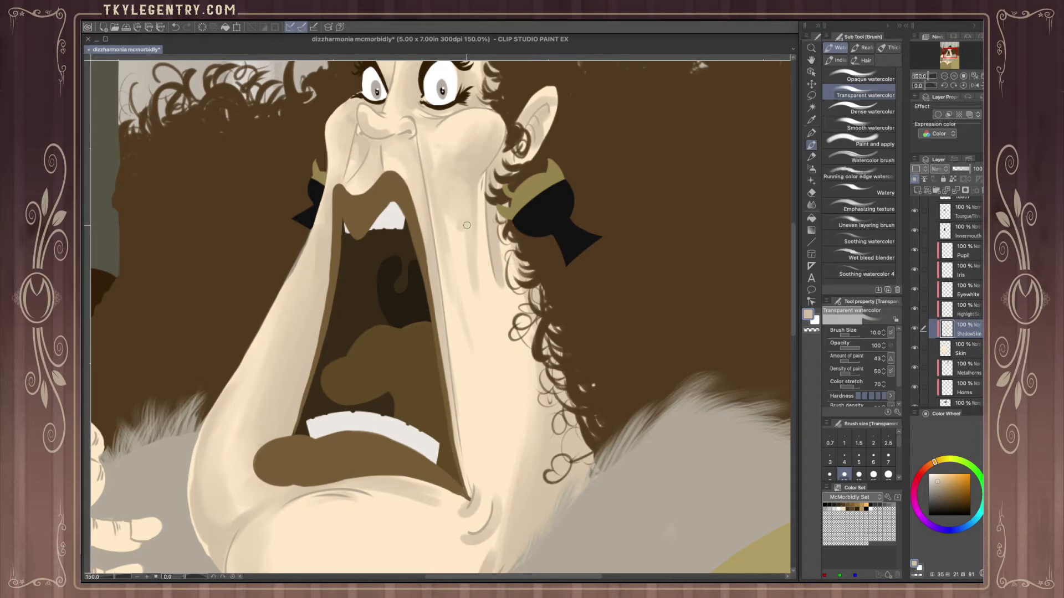
{"action": "mouse_move", "coordinate": [439, 165]}
{"action": "left_mouse_down"}
{"action": "mouse_move", "coordinate": [450, 248]}
{"action": "mouse_move", "coordinate": [438, 187]}
{"action": "mouse_move", "coordinate": [454, 218]}
{"action": "left_mouse_up"}
{"action": "left_click_drag", "start_coordinate": [457, 159], "coordinate": [460, 232]}
{"action": "left_click_drag", "start_coordinate": [464, 173], "coordinate": [470, 228]}
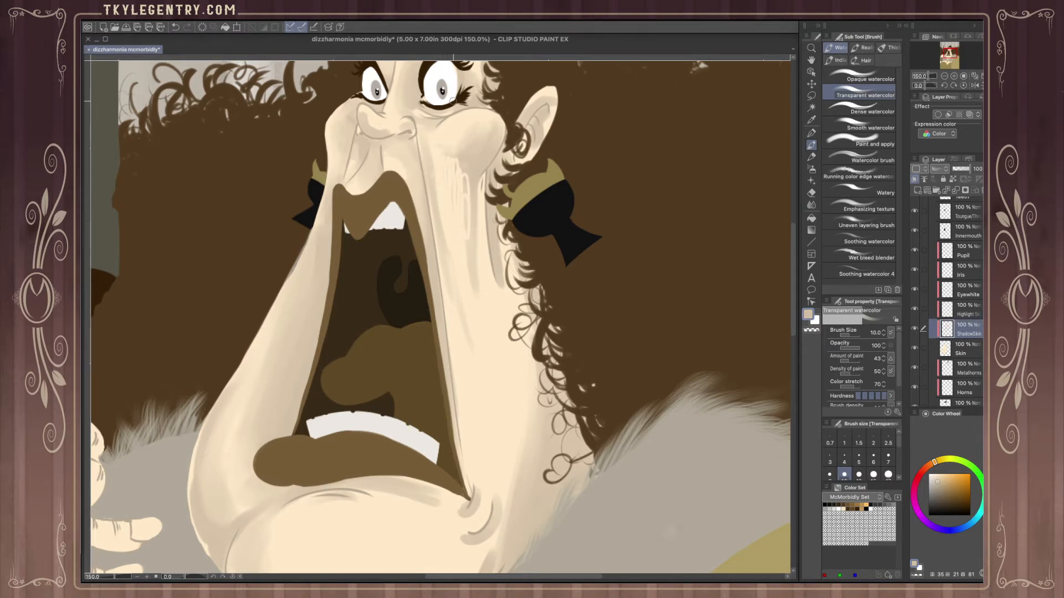
{"action": "mouse_move", "coordinate": [447, 145]}
{"action": "left_mouse_down"}
{"action": "mouse_move", "coordinate": [459, 192]}
{"action": "mouse_move", "coordinate": [473, 191]}
{"action": "mouse_move", "coordinate": [469, 251]}
{"action": "left_mouse_up"}
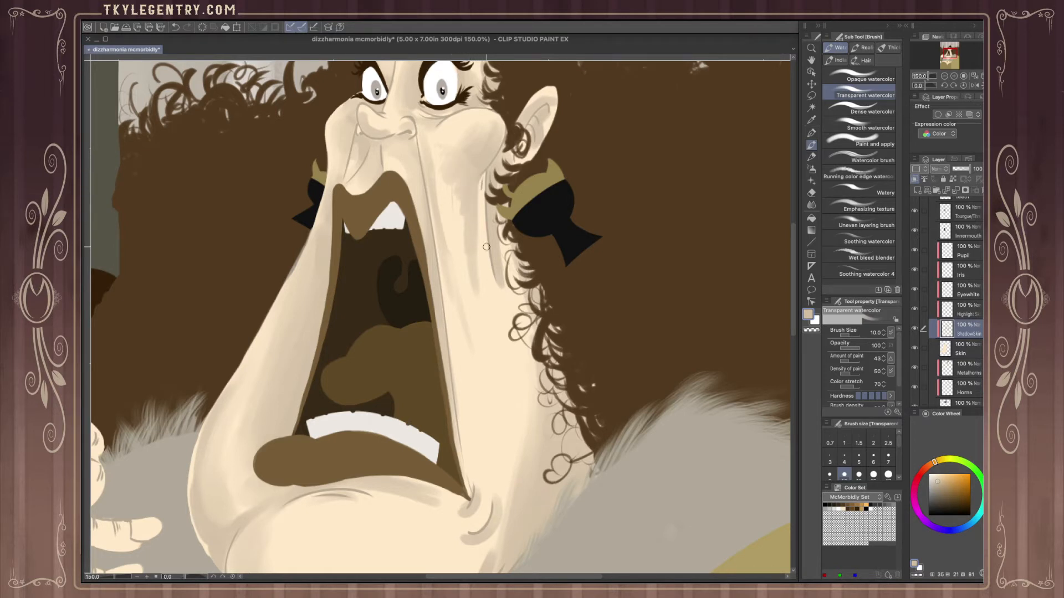
- Add a thin shadow stroke below the cheek beside the earring curls and reduce the brush size to 2.5
{"action": "key", "text": "bracketleft"}
{"action": "key", "text": "bracketleft"}
{"action": "key", "text": "bracketleft"}
{"action": "key", "text": "bracketleft"}
{"action": "left_click_drag", "start_coordinate": [480, 186], "coordinate": [482, 224]}
{"action": "key", "text": "bracketleft"}
{"action": "key", "text": "bracketleft"}
{"action": "key", "text": "bracketleft"}
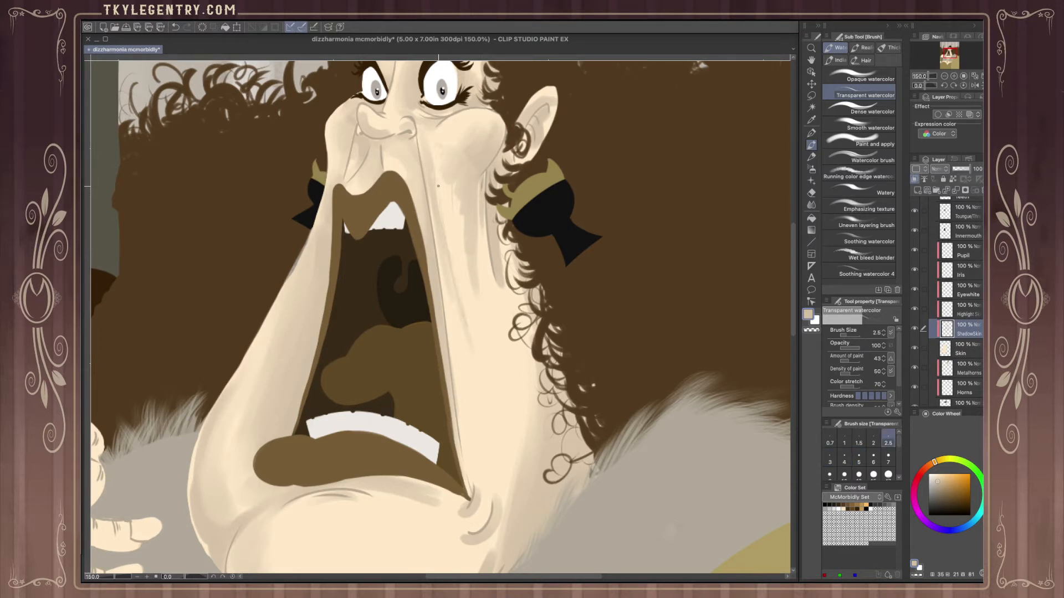
- Blend the shading below the large cheek and on the nose with Blur by fiber, reducing its brush size from 17 to 10
{"action": "left_click", "coordinate": [811, 205]}
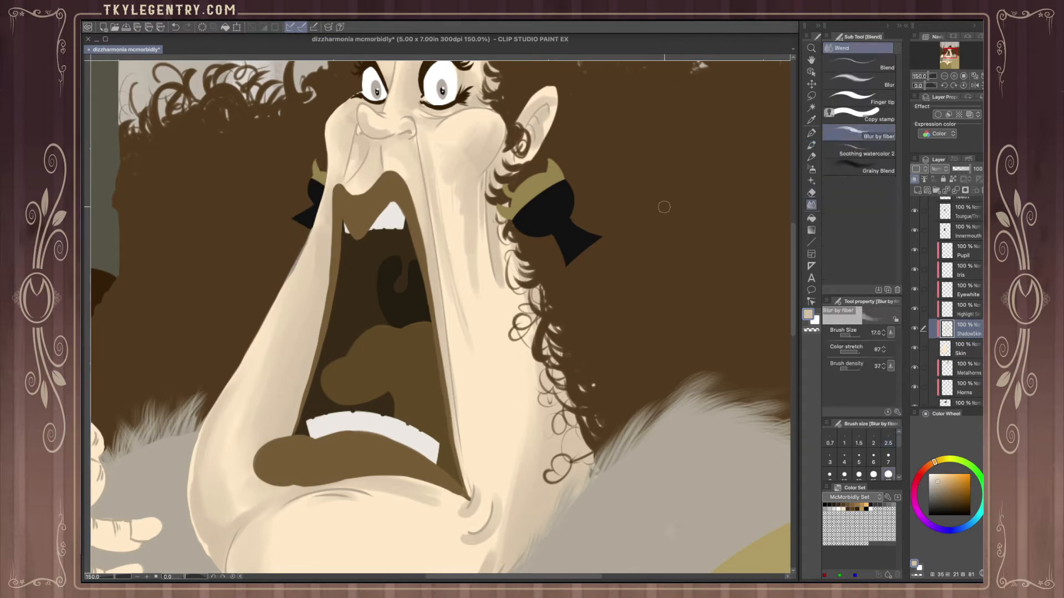
{"action": "mouse_move", "coordinate": [450, 200]}
{"action": "left_mouse_down"}
{"action": "mouse_move", "coordinate": [452, 264]}
{"action": "mouse_move", "coordinate": [433, 157]}
{"action": "mouse_move", "coordinate": [479, 361]}
{"action": "mouse_move", "coordinate": [455, 284]}
{"action": "mouse_move", "coordinate": [466, 311]}
{"action": "mouse_move", "coordinate": [444, 210]}
{"action": "mouse_move", "coordinate": [454, 221]}
{"action": "mouse_move", "coordinate": [447, 166]}
{"action": "mouse_move", "coordinate": [462, 254]}
{"action": "mouse_move", "coordinate": [465, 234]}
{"action": "mouse_move", "coordinate": [438, 171]}
{"action": "mouse_move", "coordinate": [440, 198]}
{"action": "mouse_move", "coordinate": [432, 140]}
{"action": "mouse_move", "coordinate": [446, 217]}
{"action": "mouse_move", "coordinate": [441, 151]}
{"action": "mouse_move", "coordinate": [490, 118]}
{"action": "mouse_move", "coordinate": [461, 160]}
{"action": "mouse_move", "coordinate": [467, 150]}
{"action": "mouse_move", "coordinate": [448, 154]}
{"action": "mouse_move", "coordinate": [442, 194]}
{"action": "mouse_move", "coordinate": [431, 140]}
{"action": "mouse_move", "coordinate": [463, 337]}
{"action": "mouse_move", "coordinate": [476, 213]}
{"action": "mouse_move", "coordinate": [472, 289]}
{"action": "mouse_move", "coordinate": [467, 182]}
{"action": "mouse_move", "coordinate": [492, 366]}
{"action": "left_mouse_up"}
{"action": "mouse_move", "coordinate": [498, 225]}
{"action": "left_mouse_down"}
{"action": "mouse_move", "coordinate": [504, 304]}
{"action": "mouse_move", "coordinate": [497, 201]}
{"action": "mouse_move", "coordinate": [515, 320]}
{"action": "mouse_move", "coordinate": [500, 209]}
{"action": "mouse_move", "coordinate": [510, 316]}
{"action": "mouse_move", "coordinate": [509, 246]}
{"action": "mouse_move", "coordinate": [495, 228]}
{"action": "mouse_move", "coordinate": [487, 266]}
{"action": "mouse_move", "coordinate": [433, 150]}
{"action": "mouse_move", "coordinate": [450, 267]}
{"action": "mouse_move", "coordinate": [431, 152]}
{"action": "mouse_move", "coordinate": [465, 373]}
{"action": "mouse_move", "coordinate": [458, 179]}
{"action": "mouse_move", "coordinate": [472, 305]}
{"action": "mouse_move", "coordinate": [461, 175]}
{"action": "mouse_move", "coordinate": [506, 409]}
{"action": "left_mouse_up"}
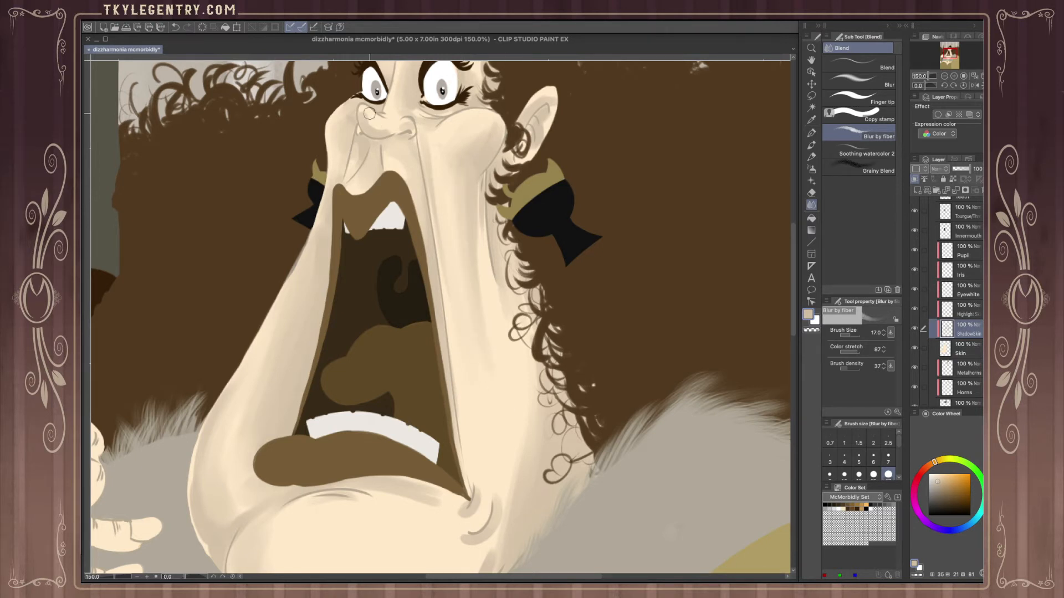
{"action": "left_click_drag", "start_coordinate": [369, 113], "coordinate": [381, 123]}
{"action": "key", "text": "bracketleft"}
{"action": "key", "text": "bracketleft"}
{"action": "key", "text": "bracketleft"}
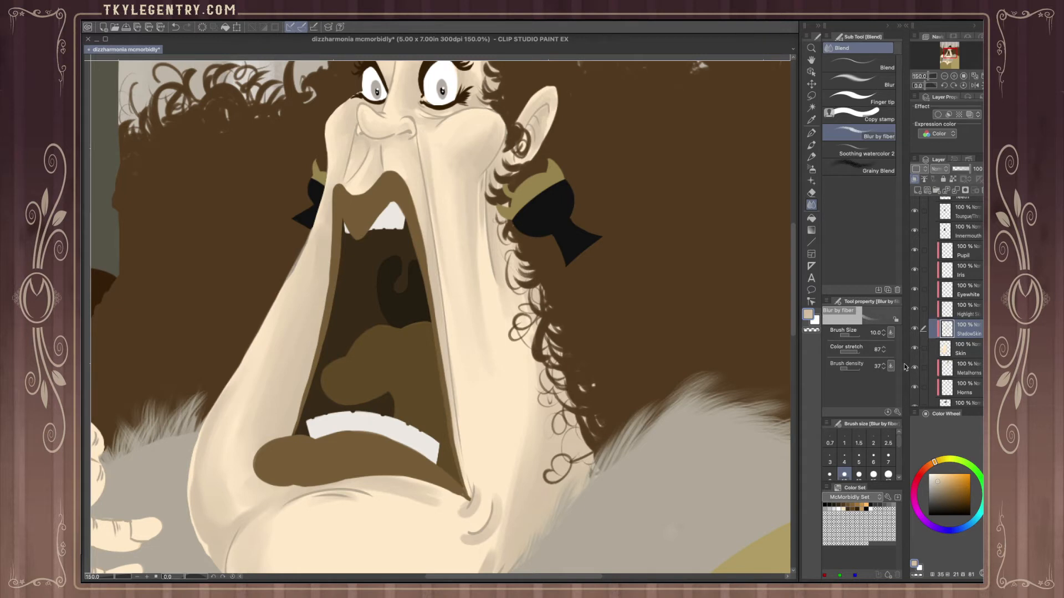
- Sample the light skin color from the cheek and touch up the face's edge on the Skin layer with the G-pen
{"action": "left_click", "coordinate": [971, 349]}
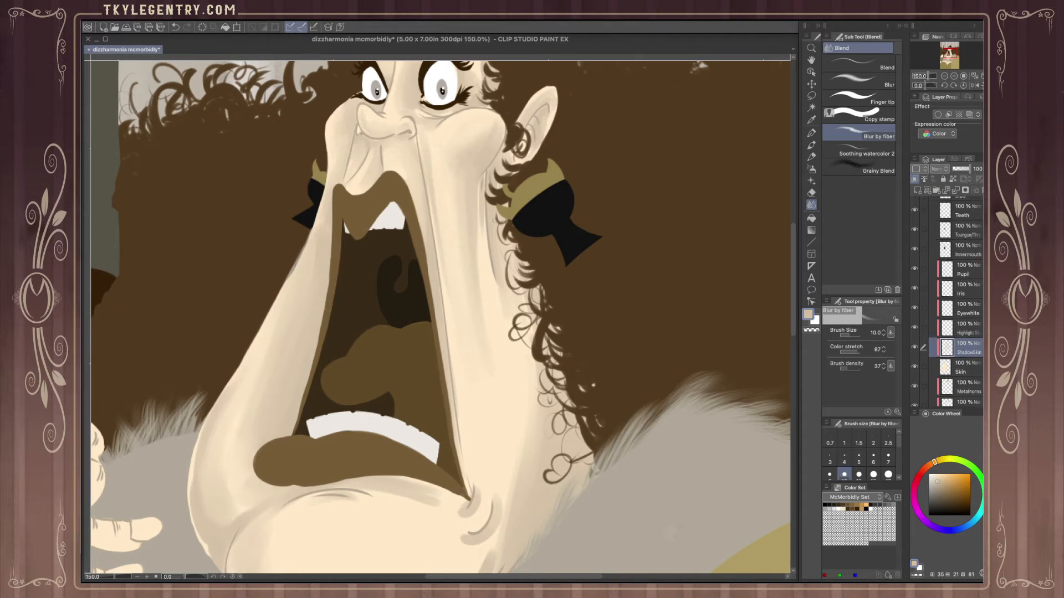
{"action": "scroll", "coordinate": [971, 346], "scroll_direction": "down", "scroll_amount": 1}
{"action": "left_click", "coordinate": [971, 324]}
{"action": "left_click", "coordinate": [973, 344]}
{"action": "left_click", "coordinate": [815, 320]}
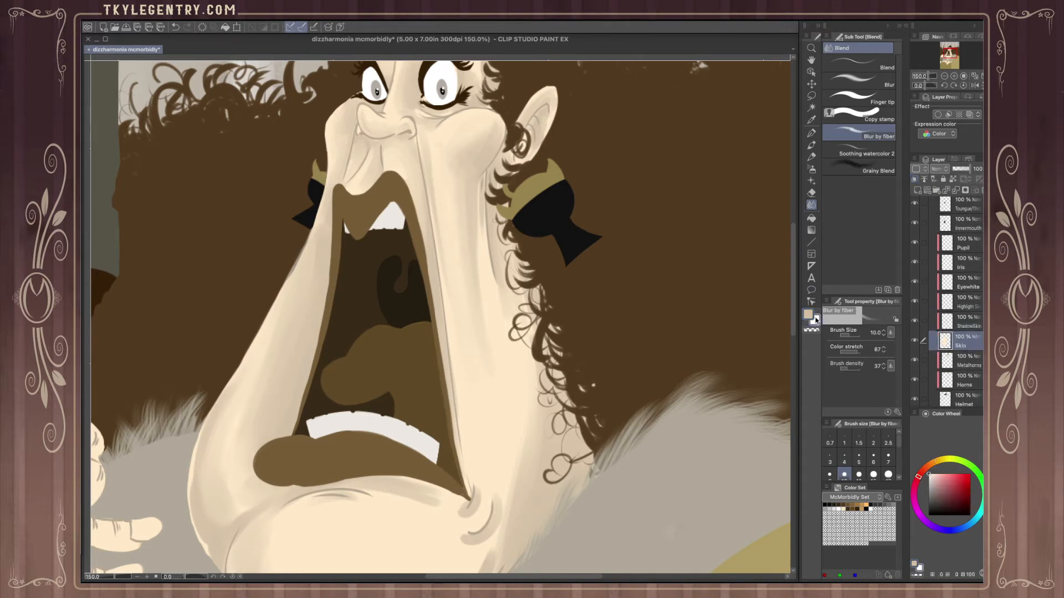
{"action": "left_click", "coordinate": [811, 120]}
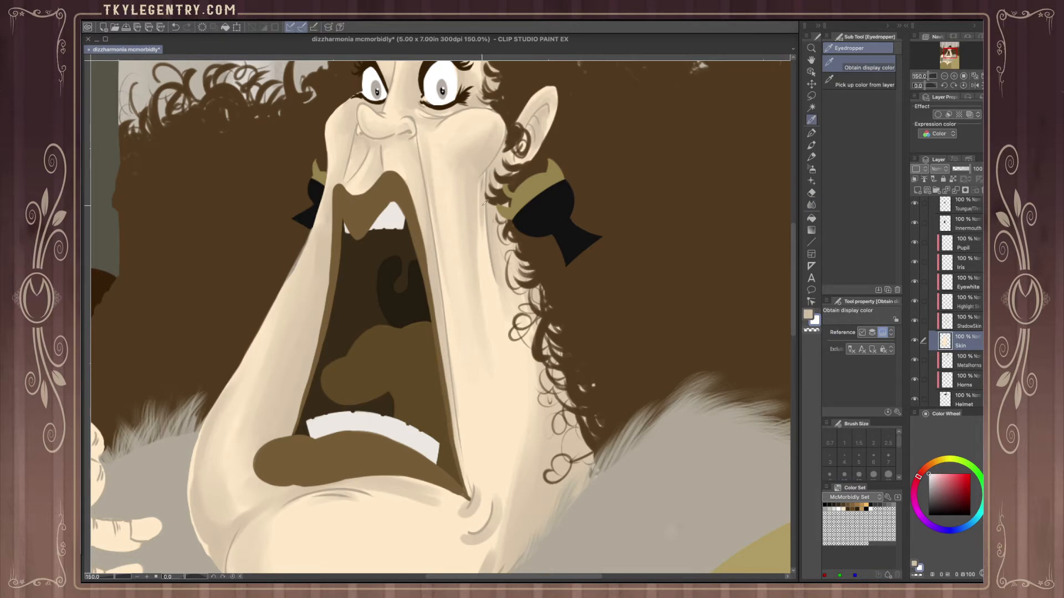
{"action": "left_click", "coordinate": [459, 118]}
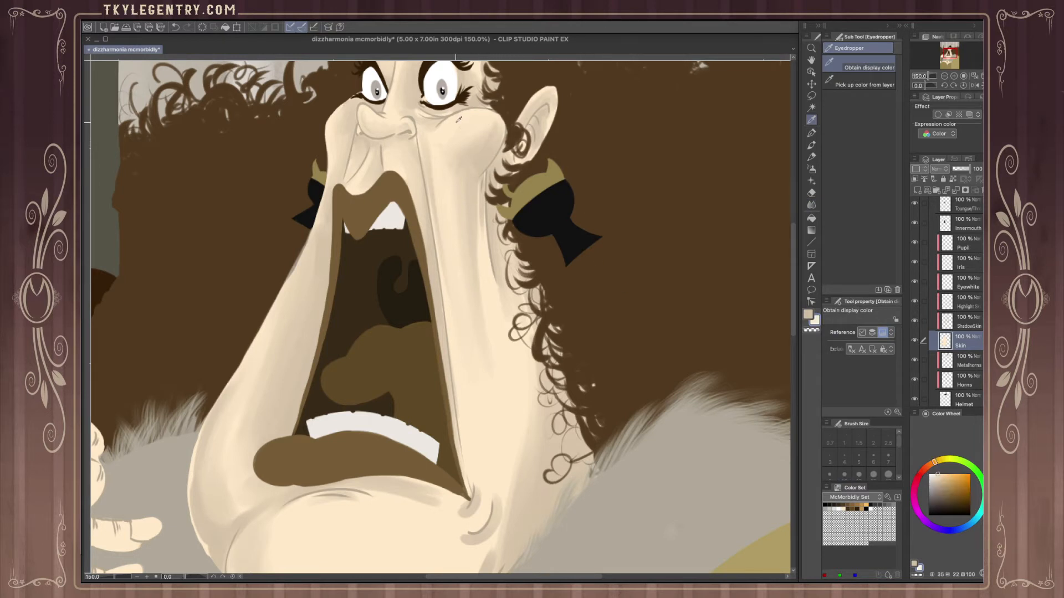
{"action": "left_click", "coordinate": [812, 131]}
{"action": "mouse_move", "coordinate": [301, 263]}
{"action": "left_mouse_down"}
{"action": "mouse_move", "coordinate": [291, 276]}
{"action": "mouse_move", "coordinate": [295, 253]}
{"action": "mouse_move", "coordinate": [302, 266]}
{"action": "left_mouse_up"}
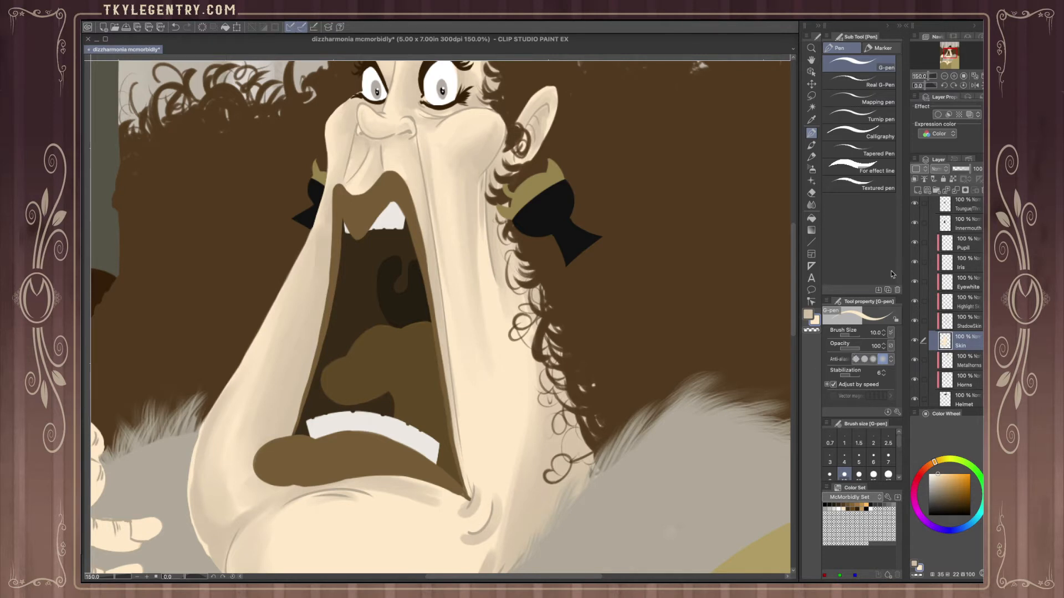
- Blend the shading on the large chin on the ShadowSkin layer with Blur by fiber at brush size 20
{"action": "left_click_drag", "start_coordinate": [949, 52], "coordinate": [950, 56]}
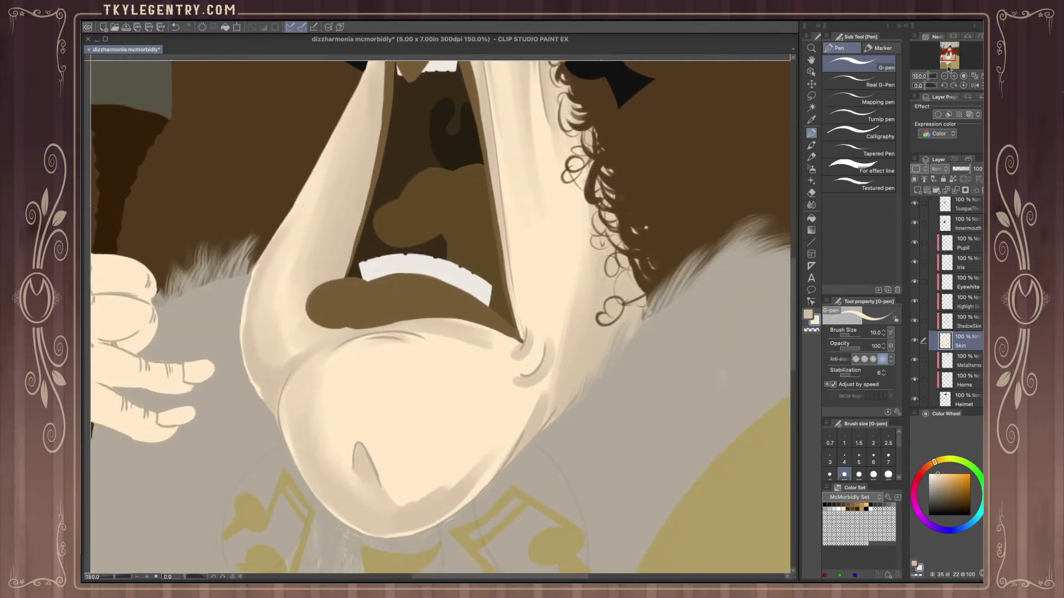
{"action": "key", "text": "j"}
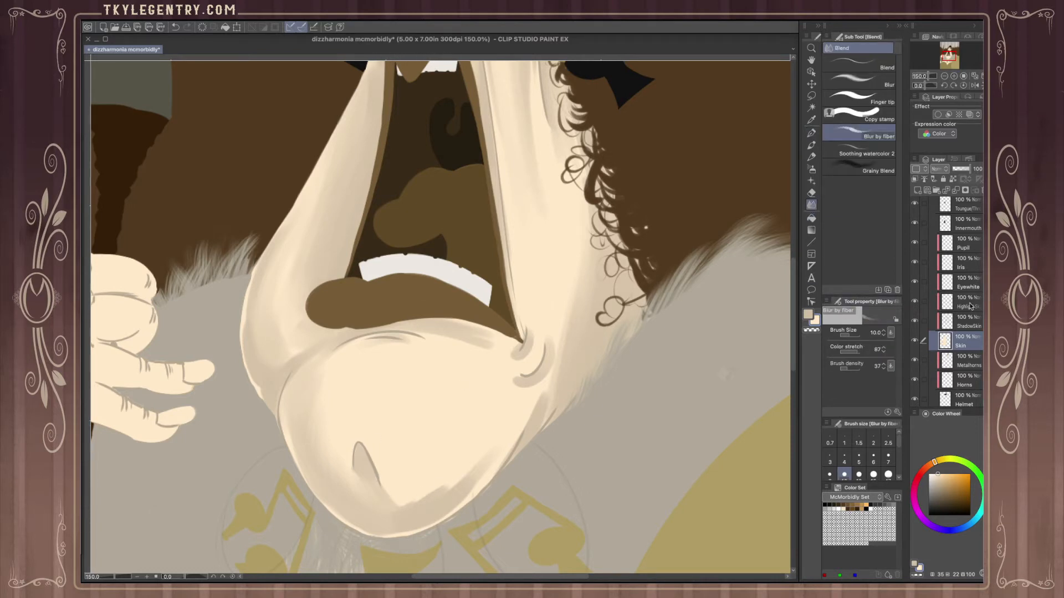
{"action": "key", "text": "alt+bracketright"}
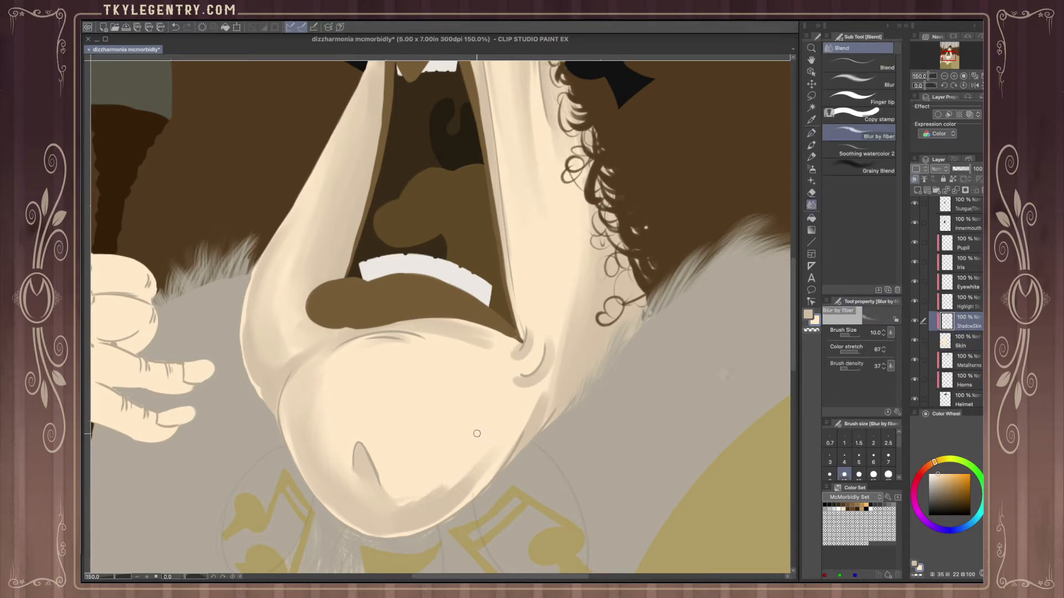
{"action": "left_click", "coordinate": [947, 60]}
{"action": "left_click", "coordinate": [954, 76]}
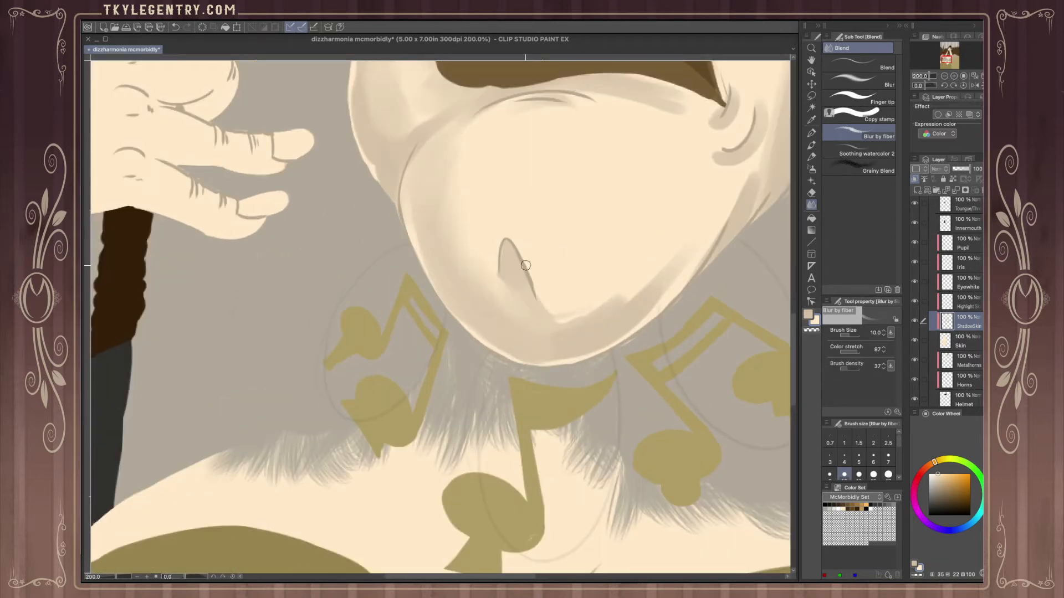
{"action": "key", "text": "bracketright"}
{"action": "key", "text": "bracketright"}
{"action": "key", "text": "bracketright"}
{"action": "key", "text": "bracketright"}
{"action": "key", "text": "bracketright"}
{"action": "key", "text": "bracketleft"}
{"action": "mouse_move", "coordinate": [568, 248]}
{"action": "left_mouse_down"}
{"action": "mouse_move", "coordinate": [519, 294]}
{"action": "mouse_move", "coordinate": [600, 296]}
{"action": "mouse_move", "coordinate": [534, 325]}
{"action": "mouse_move", "coordinate": [628, 283]}
{"action": "mouse_move", "coordinate": [553, 328]}
{"action": "mouse_move", "coordinate": [658, 250]}
{"action": "mouse_move", "coordinate": [579, 327]}
{"action": "mouse_move", "coordinate": [671, 245]}
{"action": "mouse_move", "coordinate": [600, 321]}
{"action": "mouse_move", "coordinate": [692, 217]}
{"action": "mouse_move", "coordinate": [598, 334]}
{"action": "mouse_move", "coordinate": [707, 218]}
{"action": "mouse_move", "coordinate": [614, 333]}
{"action": "mouse_move", "coordinate": [705, 224]}
{"action": "mouse_move", "coordinate": [644, 315]}
{"action": "mouse_move", "coordinate": [728, 184]}
{"action": "mouse_move", "coordinate": [722, 155]}
{"action": "mouse_move", "coordinate": [708, 159]}
{"action": "mouse_move", "coordinate": [741, 146]}
{"action": "mouse_move", "coordinate": [729, 168]}
{"action": "mouse_move", "coordinate": [762, 120]}
{"action": "mouse_move", "coordinate": [719, 166]}
{"action": "mouse_move", "coordinate": [755, 142]}
{"action": "mouse_move", "coordinate": [769, 94]}
{"action": "mouse_move", "coordinate": [766, 136]}
{"action": "mouse_move", "coordinate": [777, 77]}
{"action": "mouse_move", "coordinate": [760, 147]}
{"action": "mouse_move", "coordinate": [762, 125]}
{"action": "mouse_move", "coordinate": [637, 312]}
{"action": "mouse_move", "coordinate": [673, 268]}
{"action": "mouse_move", "coordinate": [618, 327]}
{"action": "mouse_move", "coordinate": [705, 222]}
{"action": "mouse_move", "coordinate": [654, 300]}
{"action": "mouse_move", "coordinate": [732, 187]}
{"action": "mouse_move", "coordinate": [671, 277]}
{"action": "mouse_move", "coordinate": [741, 147]}
{"action": "mouse_move", "coordinate": [766, 201]}
{"action": "mouse_move", "coordinate": [725, 242]}
{"action": "mouse_move", "coordinate": [731, 170]}
{"action": "mouse_move", "coordinate": [729, 196]}
{"action": "mouse_move", "coordinate": [642, 293]}
{"action": "mouse_move", "coordinate": [742, 153]}
{"action": "mouse_move", "coordinate": [674, 211]}
{"action": "mouse_move", "coordinate": [740, 157]}
{"action": "mouse_move", "coordinate": [689, 161]}
{"action": "mouse_move", "coordinate": [742, 97]}
{"action": "mouse_move", "coordinate": [715, 126]}
{"action": "mouse_move", "coordinate": [735, 86]}
{"action": "mouse_move", "coordinate": [712, 135]}
{"action": "mouse_move", "coordinate": [677, 162]}
{"action": "mouse_move", "coordinate": [702, 193]}
{"action": "mouse_move", "coordinate": [688, 106]}
{"action": "mouse_move", "coordinate": [630, 114]}
{"action": "mouse_move", "coordinate": [698, 113]}
{"action": "mouse_move", "coordinate": [613, 89]}
{"action": "mouse_move", "coordinate": [665, 89]}
{"action": "mouse_move", "coordinate": [642, 104]}
{"action": "mouse_move", "coordinate": [511, 115]}
{"action": "mouse_move", "coordinate": [611, 118]}
{"action": "mouse_move", "coordinate": [488, 143]}
{"action": "mouse_move", "coordinate": [463, 230]}
{"action": "mouse_move", "coordinate": [486, 283]}
{"action": "mouse_move", "coordinate": [449, 191]}
{"action": "mouse_move", "coordinate": [465, 281]}
{"action": "mouse_move", "coordinate": [451, 203]}
{"action": "mouse_move", "coordinate": [473, 274]}
{"action": "mouse_move", "coordinate": [421, 221]}
{"action": "mouse_move", "coordinate": [439, 301]}
{"action": "mouse_move", "coordinate": [490, 352]}
{"action": "left_mouse_up"}
{"action": "mouse_move", "coordinate": [411, 231]}
{"action": "left_mouse_down"}
{"action": "mouse_move", "coordinate": [524, 370]}
{"action": "mouse_move", "coordinate": [447, 294]}
{"action": "mouse_move", "coordinate": [558, 372]}
{"action": "mouse_move", "coordinate": [607, 350]}
{"action": "mouse_move", "coordinate": [505, 354]}
{"action": "mouse_move", "coordinate": [625, 347]}
{"action": "mouse_move", "coordinate": [529, 363]}
{"action": "mouse_move", "coordinate": [632, 337]}
{"action": "mouse_move", "coordinate": [547, 363]}
{"action": "mouse_move", "coordinate": [652, 315]}
{"action": "mouse_move", "coordinate": [762, 132]}
{"action": "mouse_move", "coordinate": [675, 294]}
{"action": "mouse_move", "coordinate": [719, 231]}
{"action": "mouse_move", "coordinate": [530, 380]}
{"action": "mouse_move", "coordinate": [605, 305]}
{"action": "mouse_move", "coordinate": [554, 326]}
{"action": "mouse_move", "coordinate": [584, 328]}
{"action": "left_mouse_up"}
- Soften the shading along the stretched jaw with the Soft eraser at brush size 30
{"action": "left_click", "coordinate": [944, 76]}
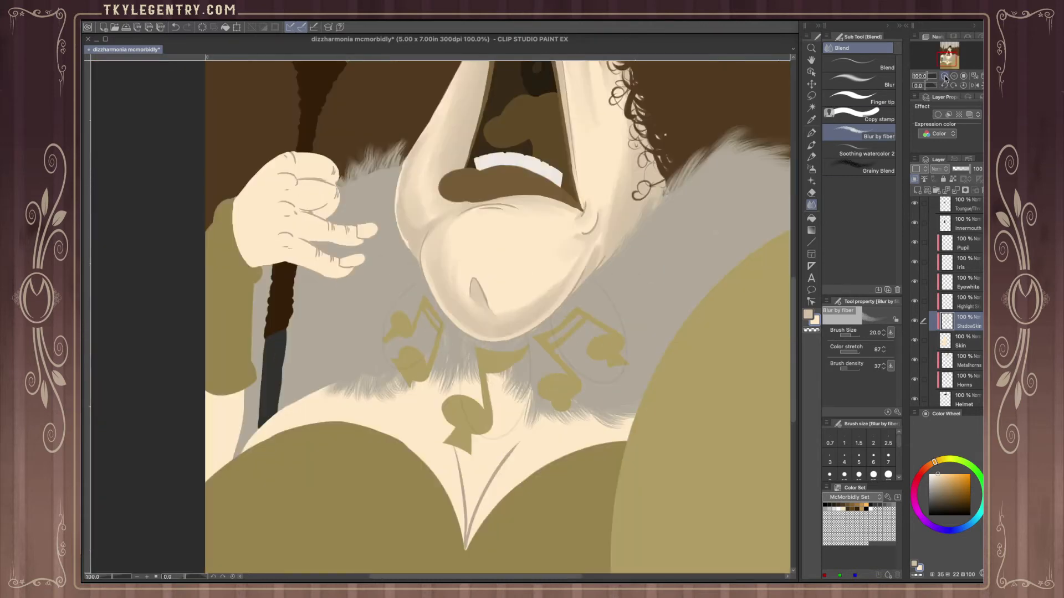
{"action": "left_click", "coordinate": [944, 76]}
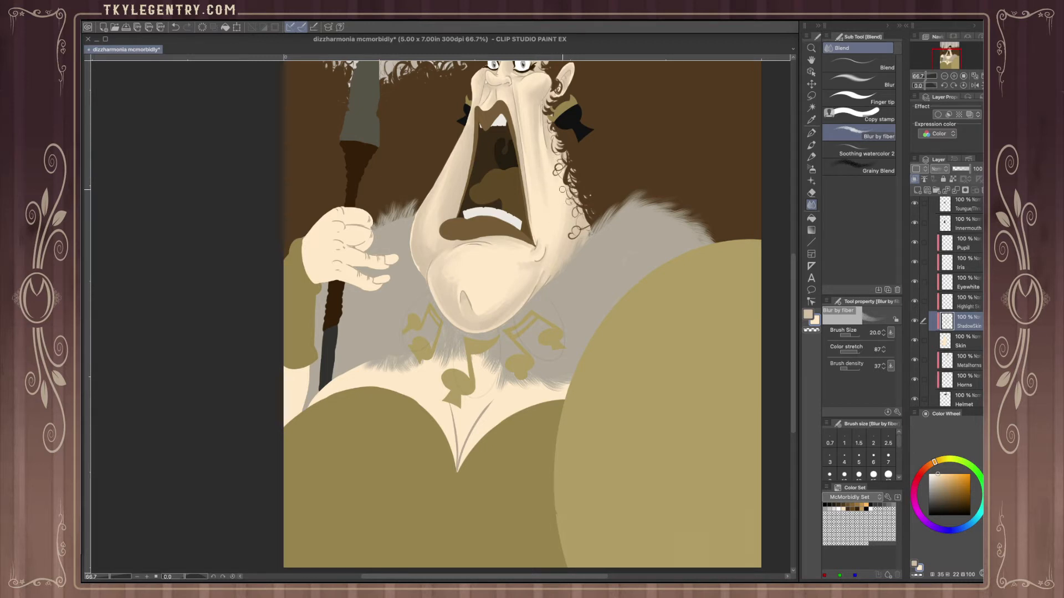
{"action": "left_click_drag", "start_coordinate": [947, 59], "coordinate": [946, 54]}
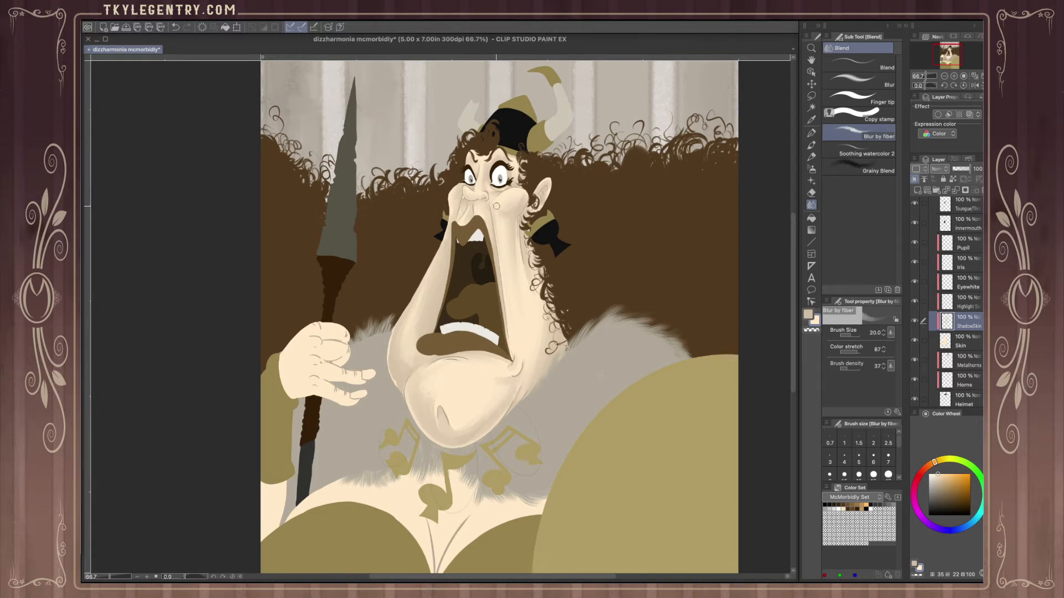
{"action": "left_click", "coordinate": [884, 79]}
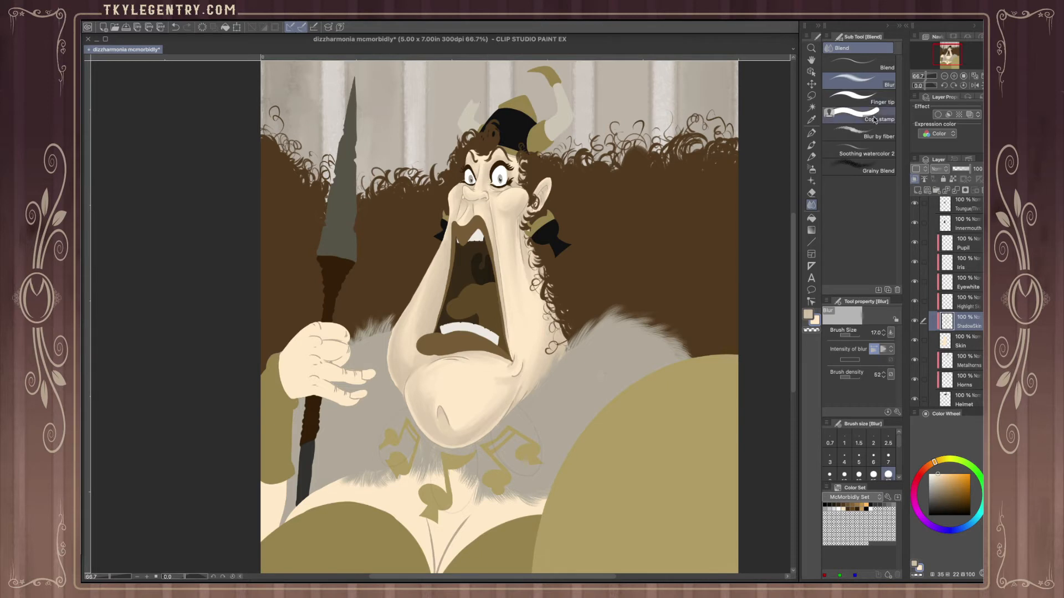
{"action": "left_click", "coordinate": [859, 132]}
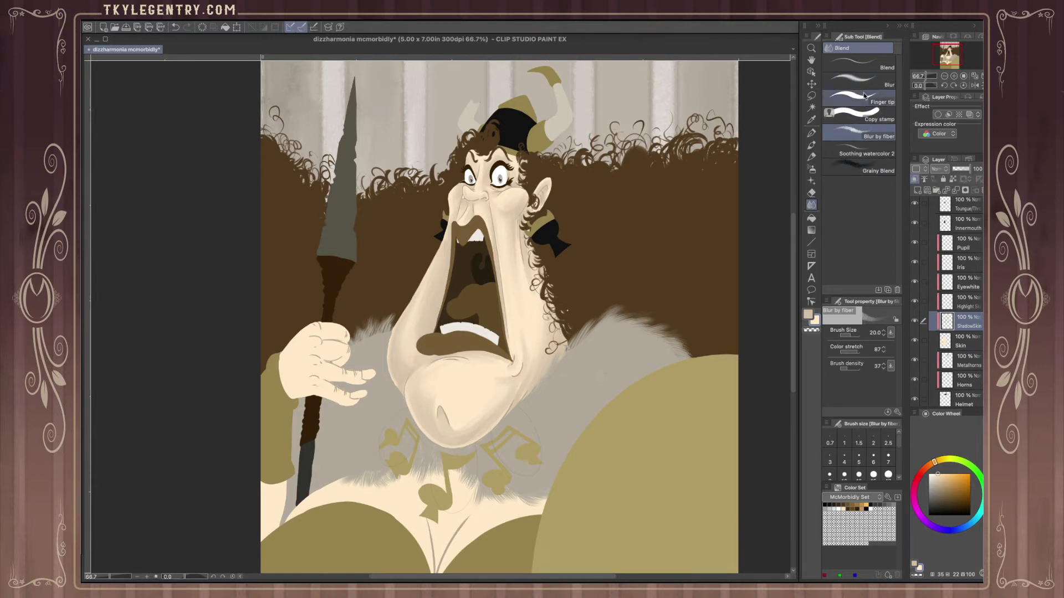
{"action": "left_click", "coordinate": [812, 159]}
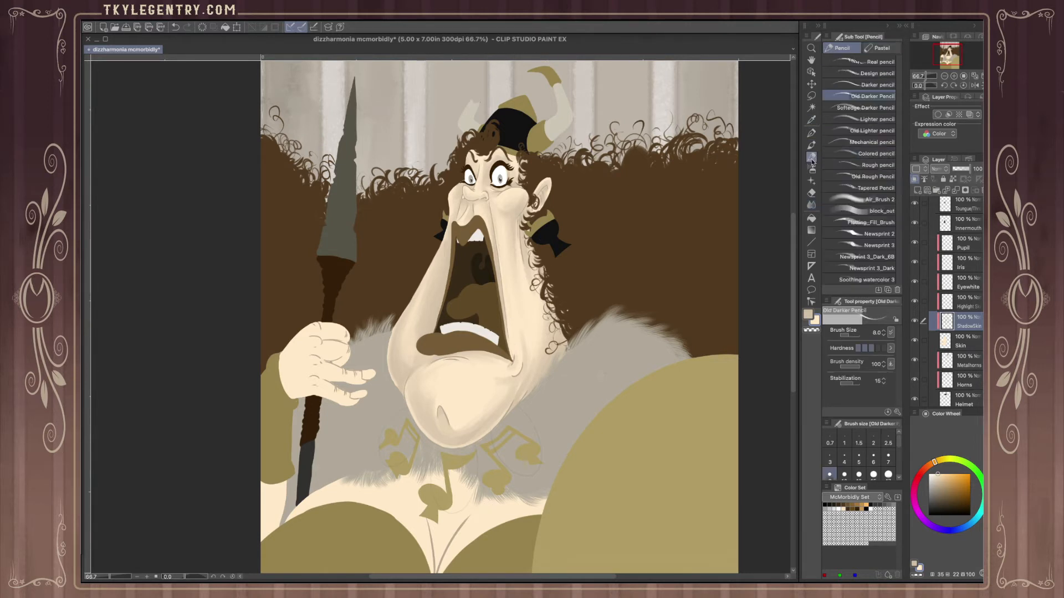
{"action": "left_click", "coordinate": [812, 192]}
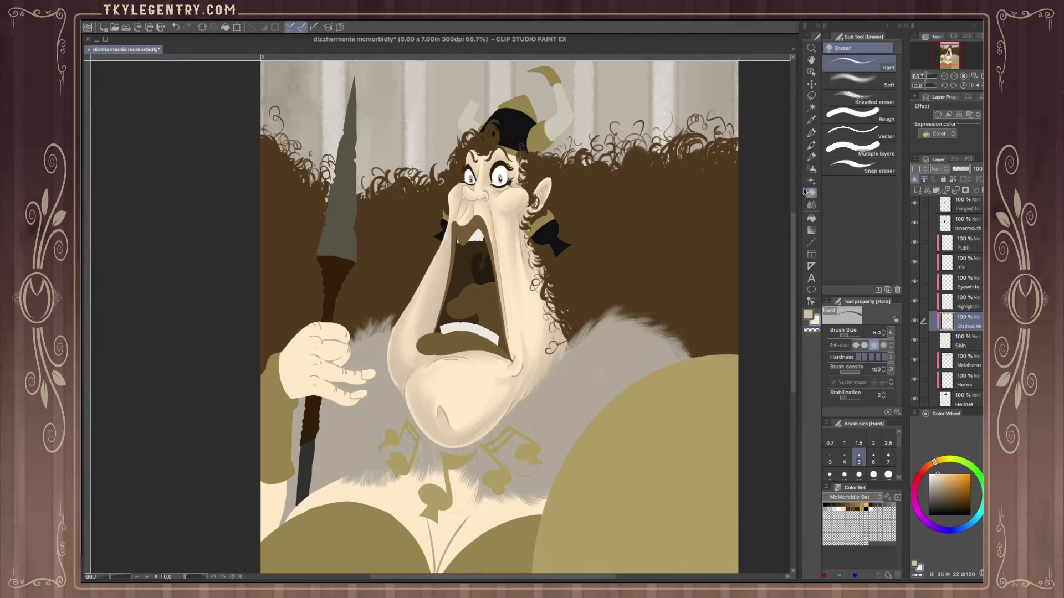
{"action": "left_click", "coordinate": [859, 81]}
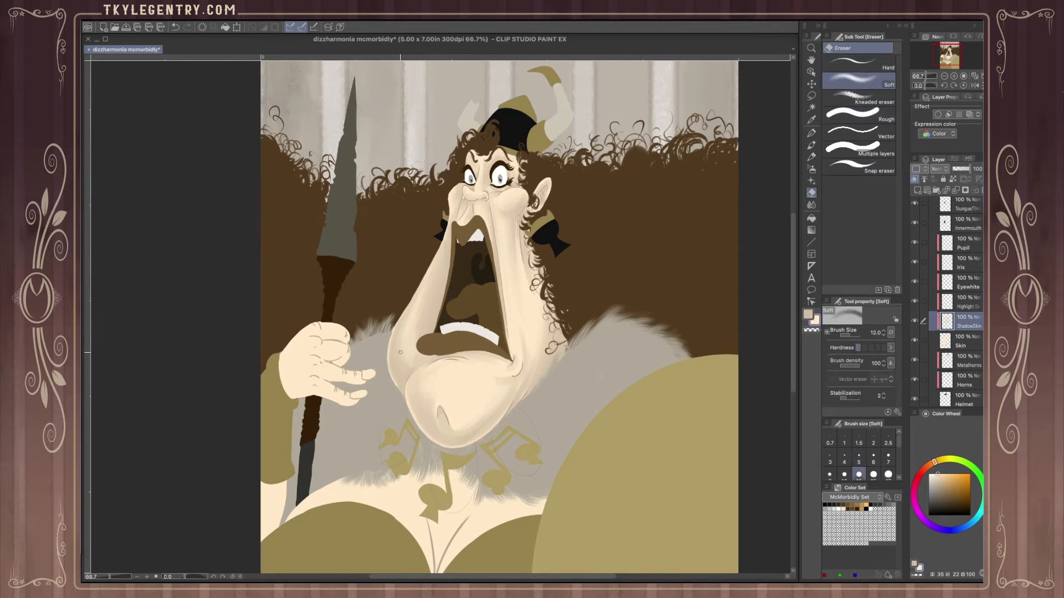
{"action": "key", "text": "bracketright"}
{"action": "key", "text": "bracketright"}
{"action": "key", "text": "bracketright"}
{"action": "key", "text": "bracketright"}
{"action": "key", "text": "bracketright"}
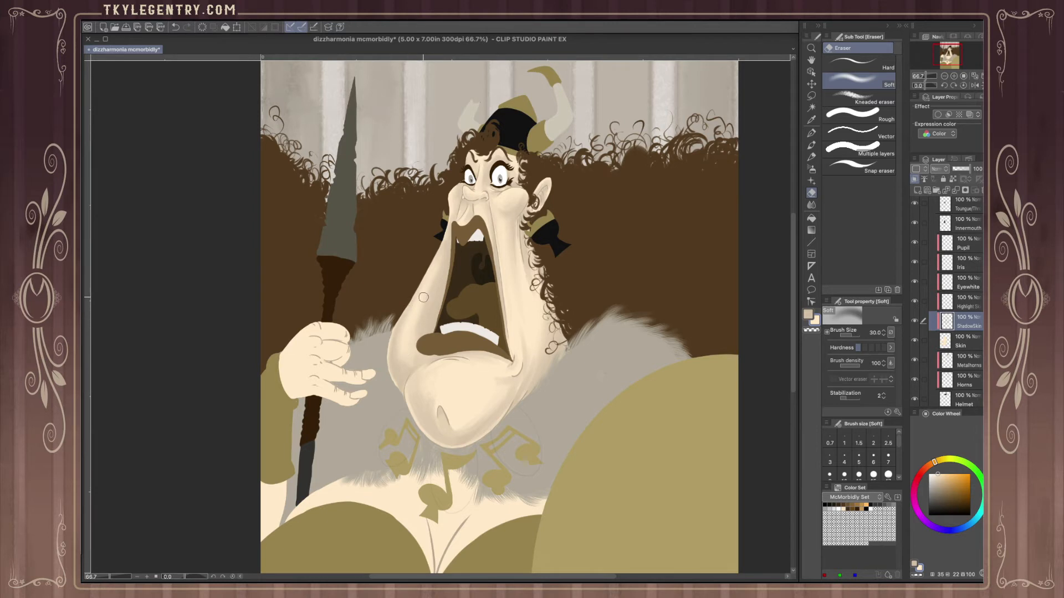
- Switch from the blending tools to Transparent watercolor with a darker beige shadow color and a brush size of 25
{"action": "left_click", "coordinate": [811, 204]}
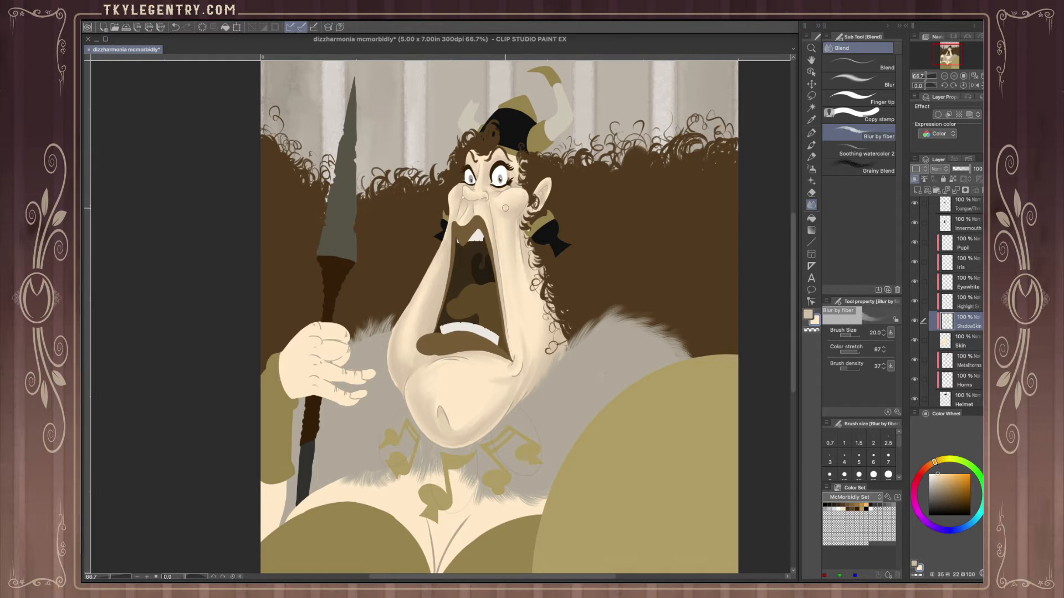
{"action": "left_click", "coordinate": [872, 80]}
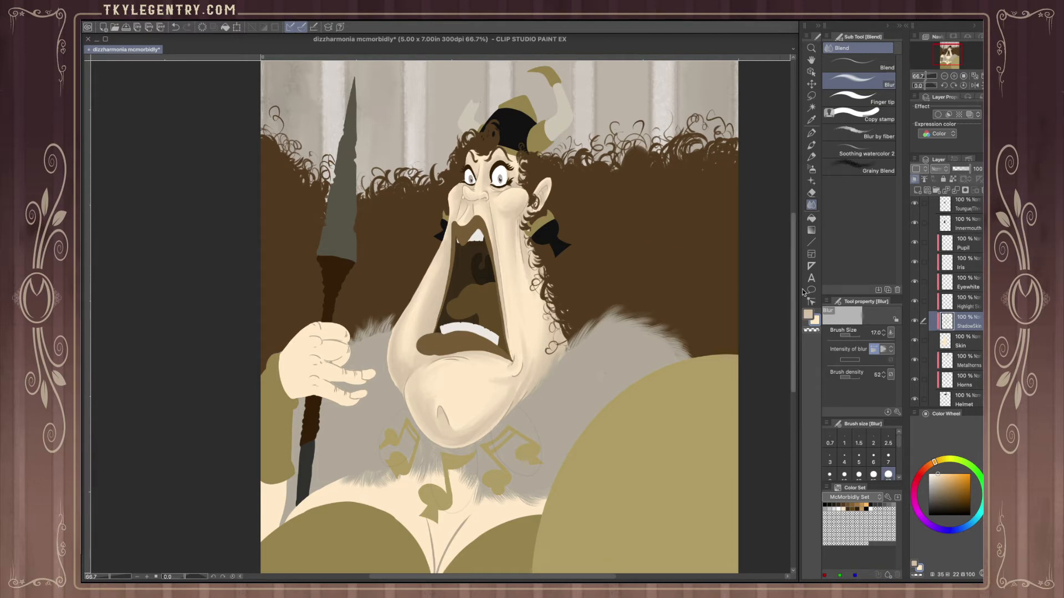
{"action": "left_click", "coordinate": [811, 145]}
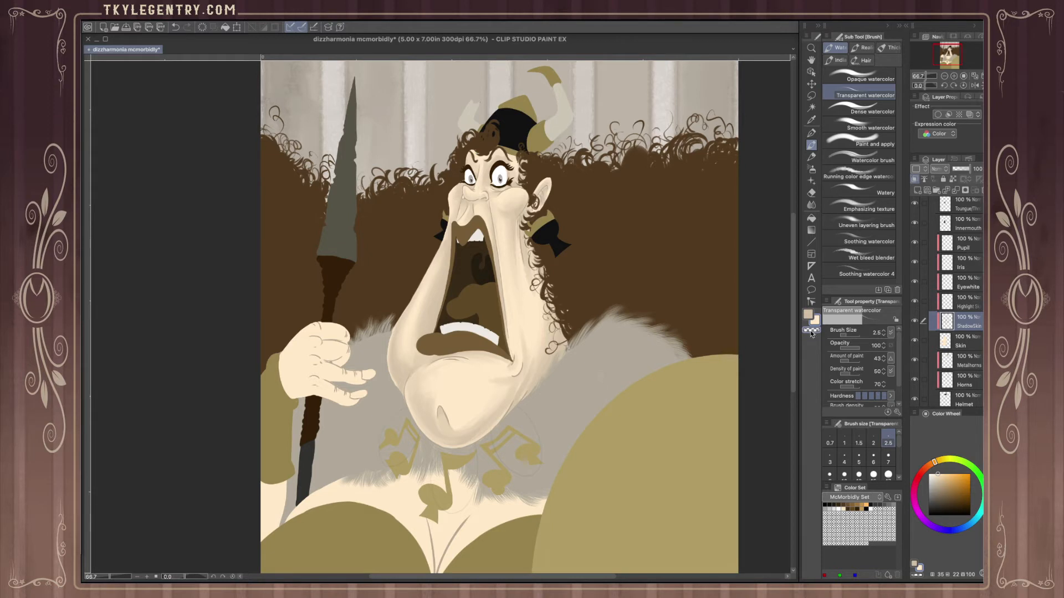
{"action": "key", "text": "bracketright"}
{"action": "key", "text": "bracketright"}
{"action": "key", "text": "bracketright"}
{"action": "key", "text": "bracketright"}
{"action": "key", "text": "bracketright"}
{"action": "key", "text": "bracketright"}
{"action": "key", "text": "bracketright"}
{"action": "key", "text": "bracketright"}
{"action": "key", "text": "bracketright"}
{"action": "key", "text": "bracketright"}
{"action": "key", "text": "bracketright"}
{"action": "key", "text": "bracketright"}
{"action": "key", "text": "bracketright"}
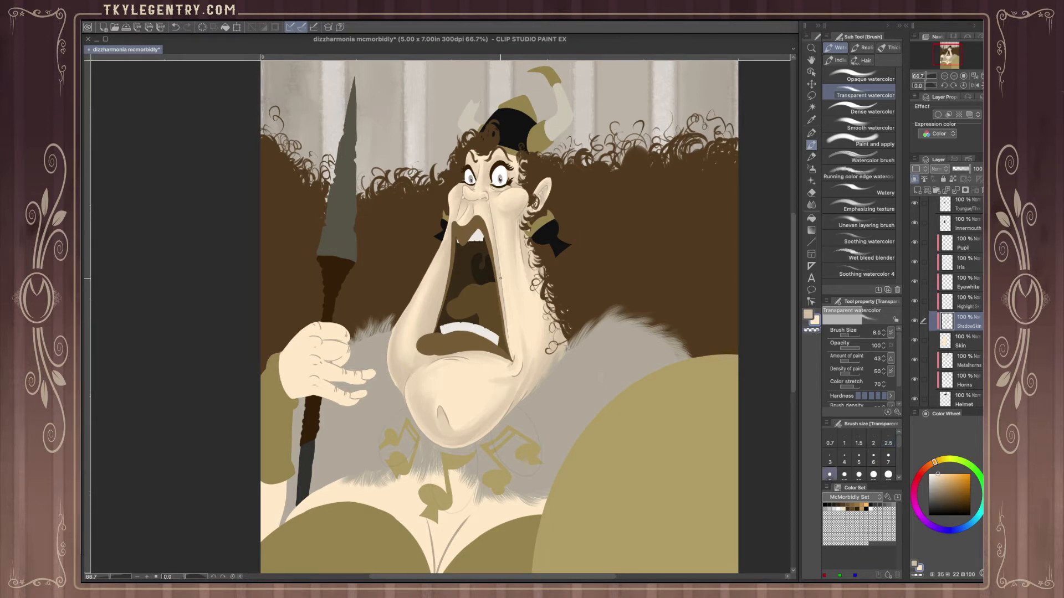
{"action": "key", "text": "bracketleft"}
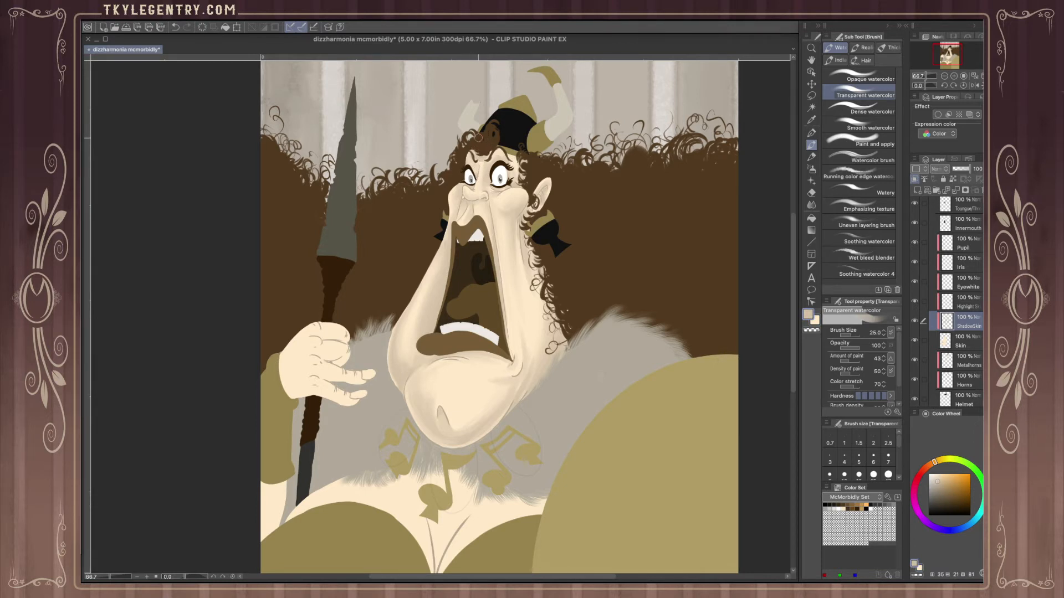
- Add fine shadow strokes to the nose and between the brows with Transparent watercolor at brush size 4
{"action": "left_click", "coordinate": [953, 76]}
{"action": "left_click", "coordinate": [954, 76]}
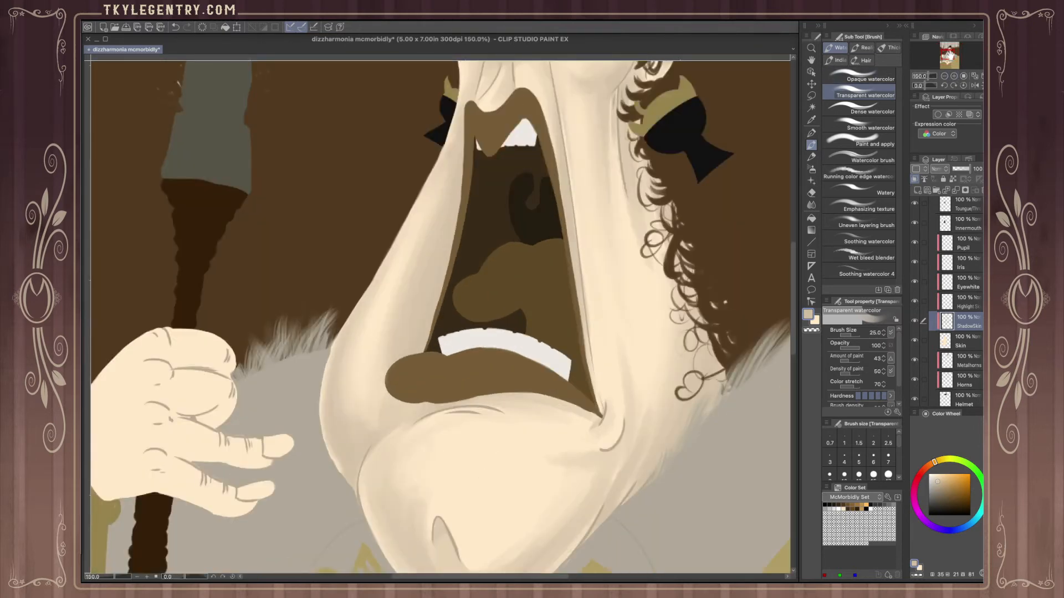
{"action": "left_click_drag", "start_coordinate": [950, 56], "coordinate": [944, 50]}
{"action": "key", "text": "bracketleft"}
{"action": "key", "text": "bracketleft"}
{"action": "key", "text": "bracketleft"}
{"action": "key", "text": "bracketleft"}
{"action": "key", "text": "bracketleft"}
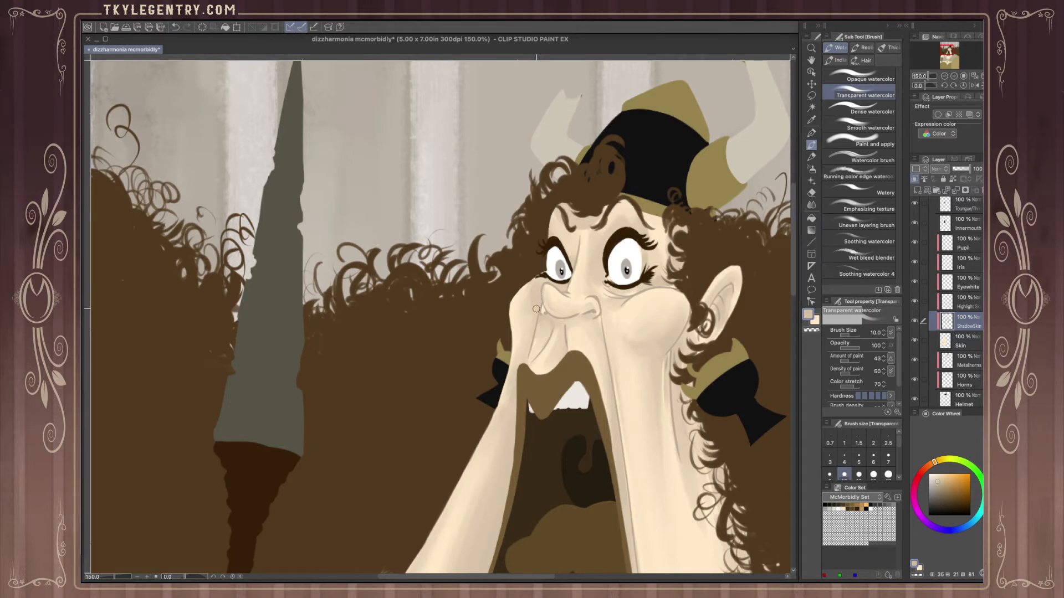
{"action": "key", "text": "bracketleft"}
{"action": "key", "text": "bracketleft"}
{"action": "key", "text": "bracketleft"}
{"action": "key", "text": "bracketleft"}
{"action": "key", "text": "bracketleft"}
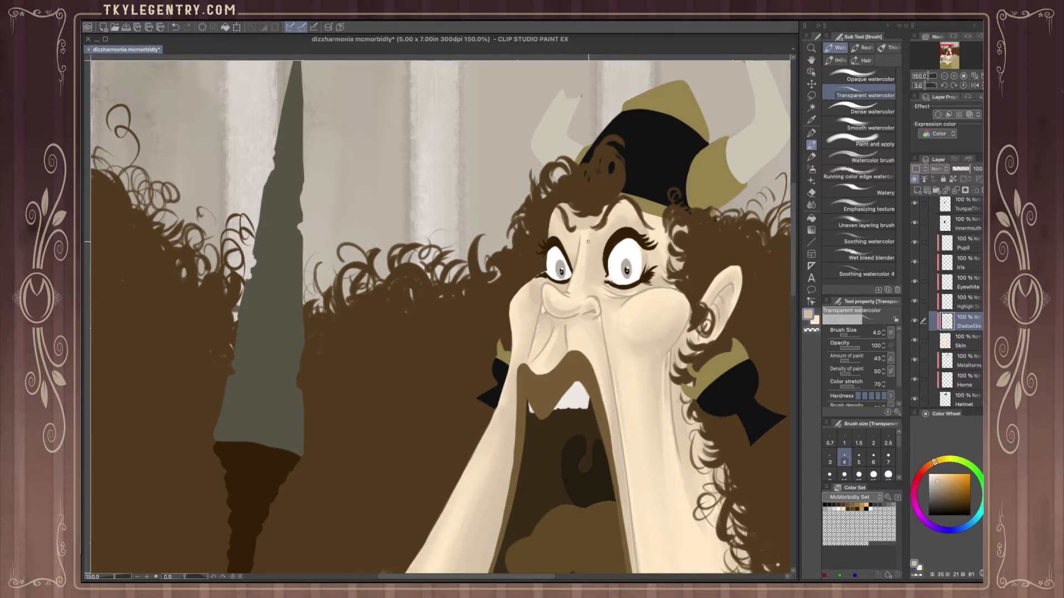
{"action": "left_click_drag", "start_coordinate": [598, 285], "coordinate": [611, 297]}
{"action": "left_click_drag", "start_coordinate": [553, 227], "coordinate": [573, 254]}
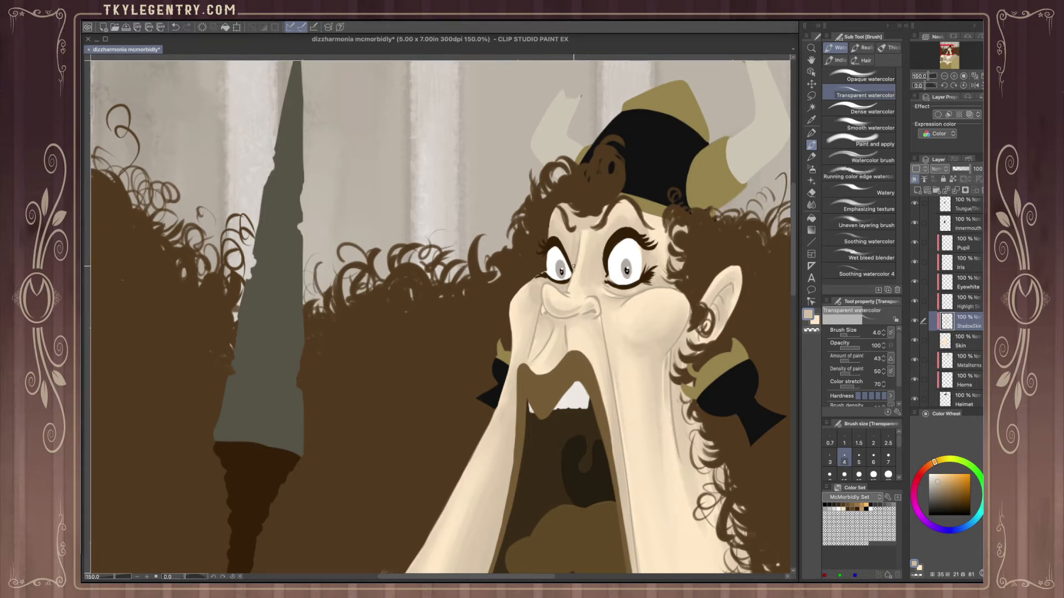
- Blend the new shadows on the nose bridge and brow using Blur by fiber and Blur, ending with Blur at size 15
{"action": "key", "text": "j"}
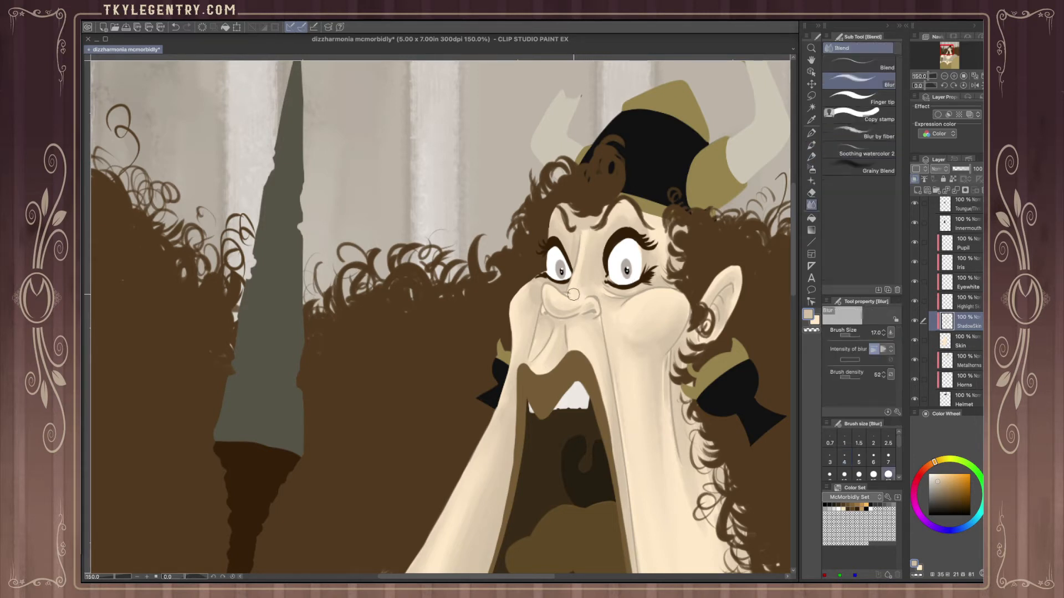
{"action": "left_click_drag", "start_coordinate": [588, 275], "coordinate": [585, 251]}
{"action": "left_click", "coordinate": [859, 132]}
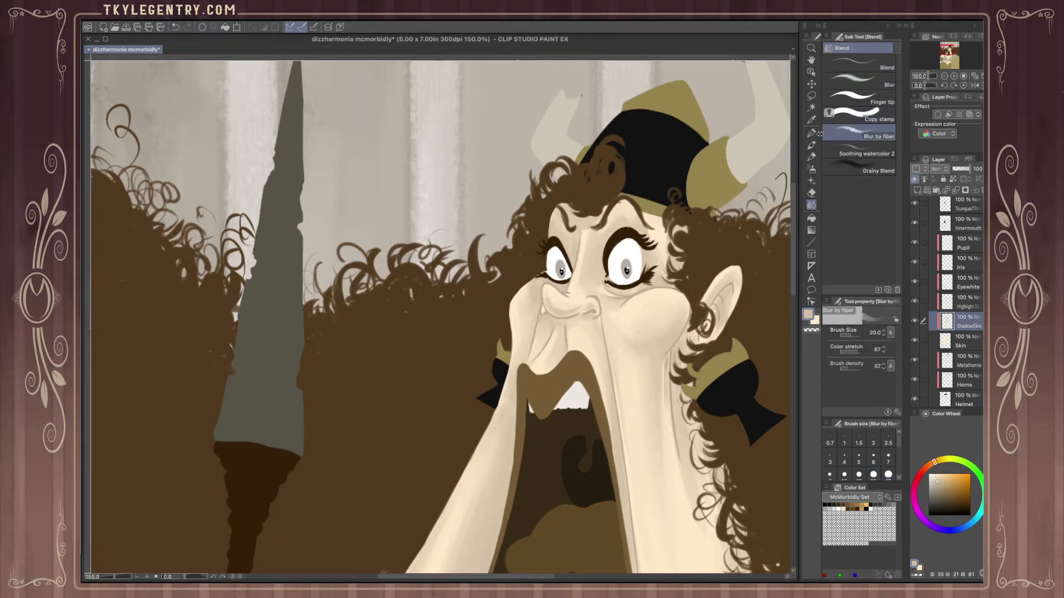
{"action": "key", "text": "bracketleft"}
{"action": "key", "text": "bracketleft"}
{"action": "key", "text": "bracketleft"}
{"action": "left_click", "coordinate": [876, 82]}
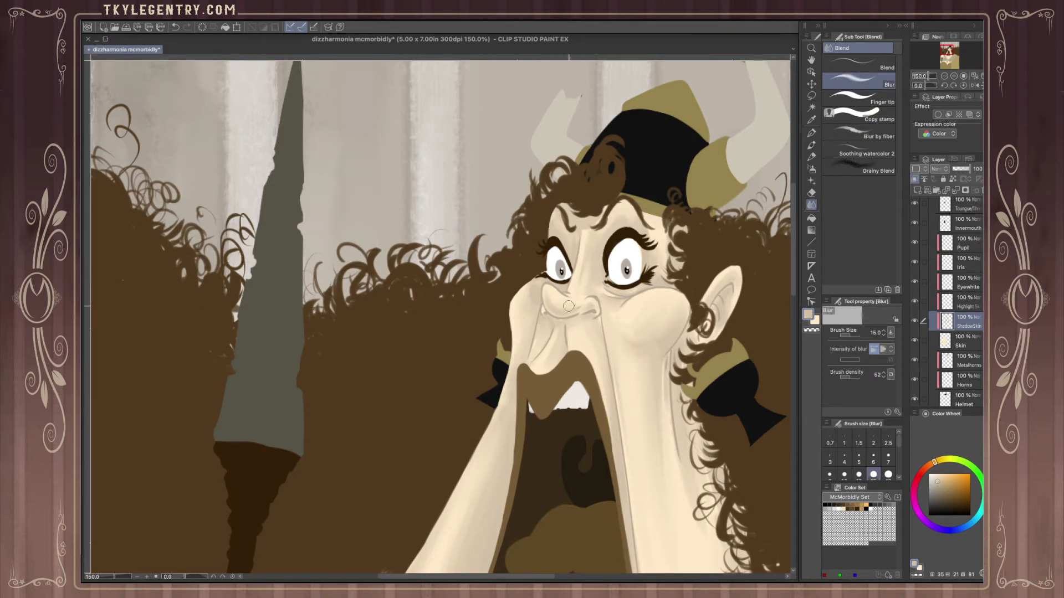
- Select the skin highlight layer above ShadowSkin and set the secondary color to the pale cream FFF9EF
{"action": "left_click", "coordinate": [964, 304]}
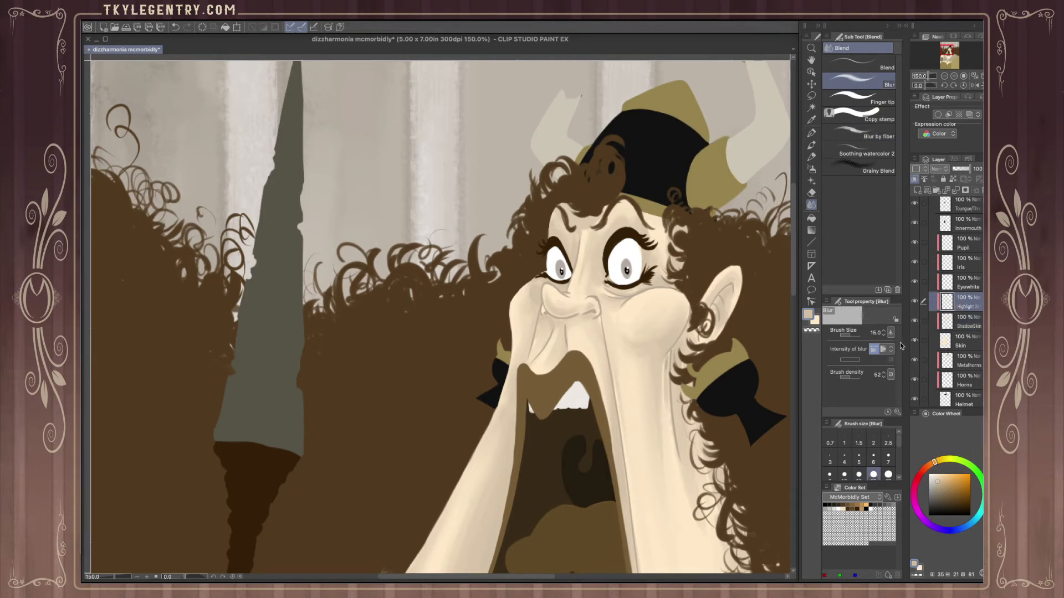
{"action": "left_click_drag", "start_coordinate": [948, 50], "coordinate": [948, 52]}
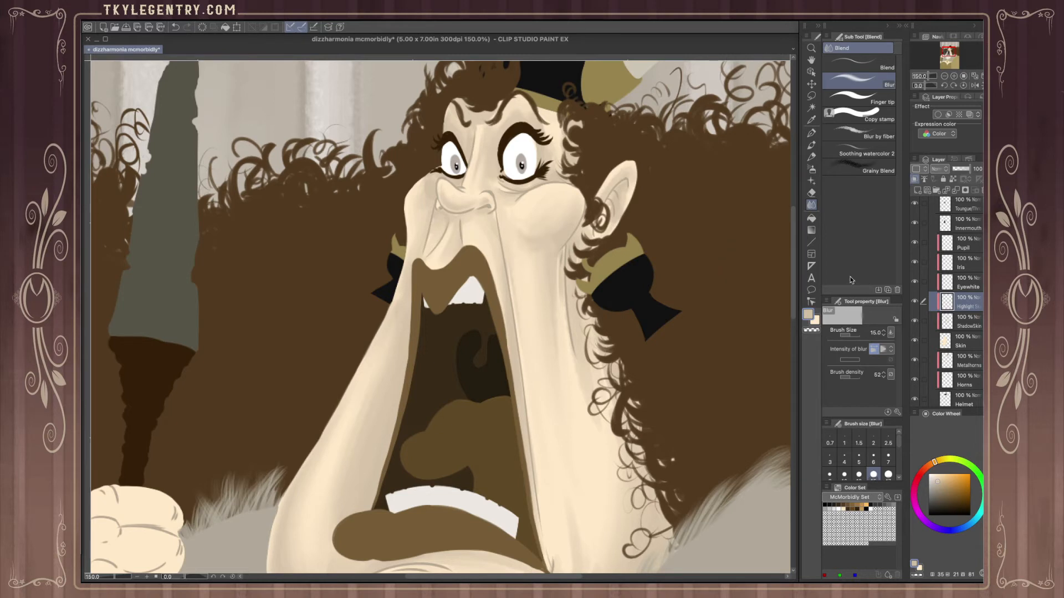
{"action": "double_click", "coordinate": [815, 320]}
{"action": "left_click_drag", "start_coordinate": [764, 270], "coordinate": [752, 261]}
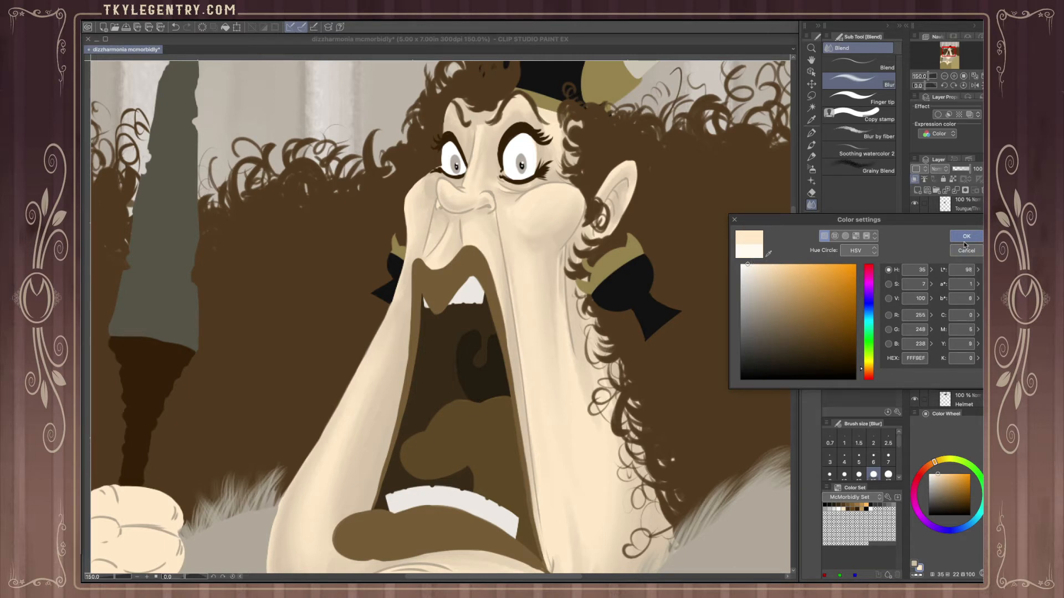
{"action": "left_click", "coordinate": [964, 238]}
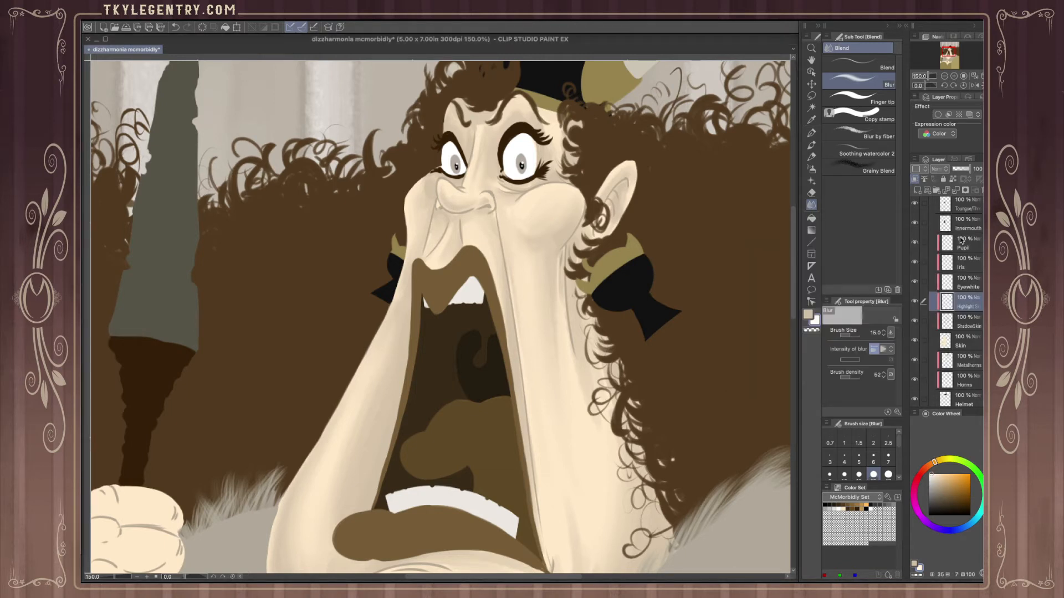
- Paint pale highlights on the nose with Transparent watercolor at brush size 4, reducing the brush to 2.5 for finer strokes
{"action": "left_click", "coordinate": [812, 145]}
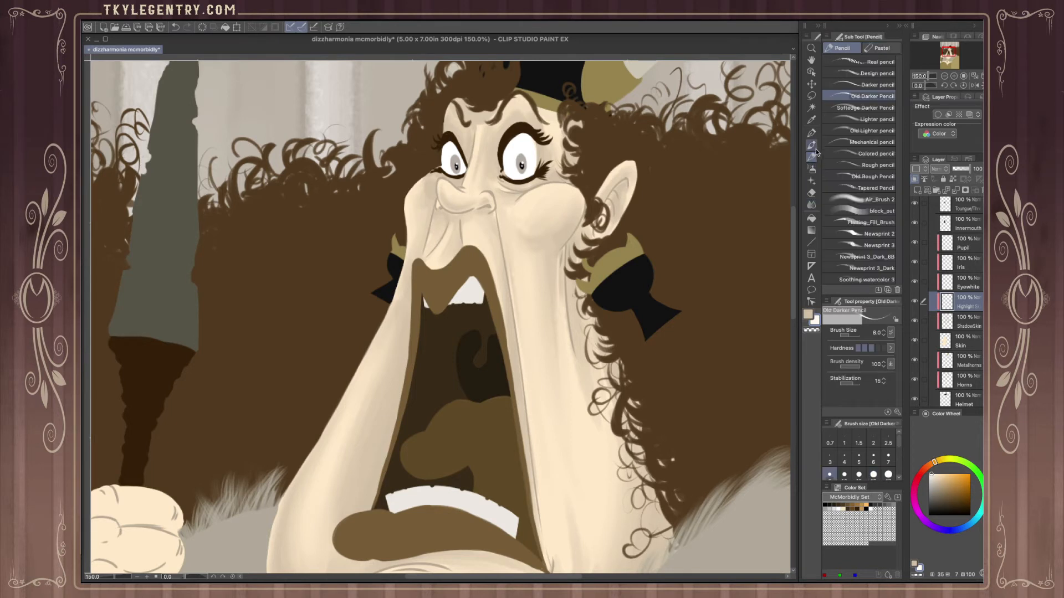
{"action": "left_click", "coordinate": [871, 91]}
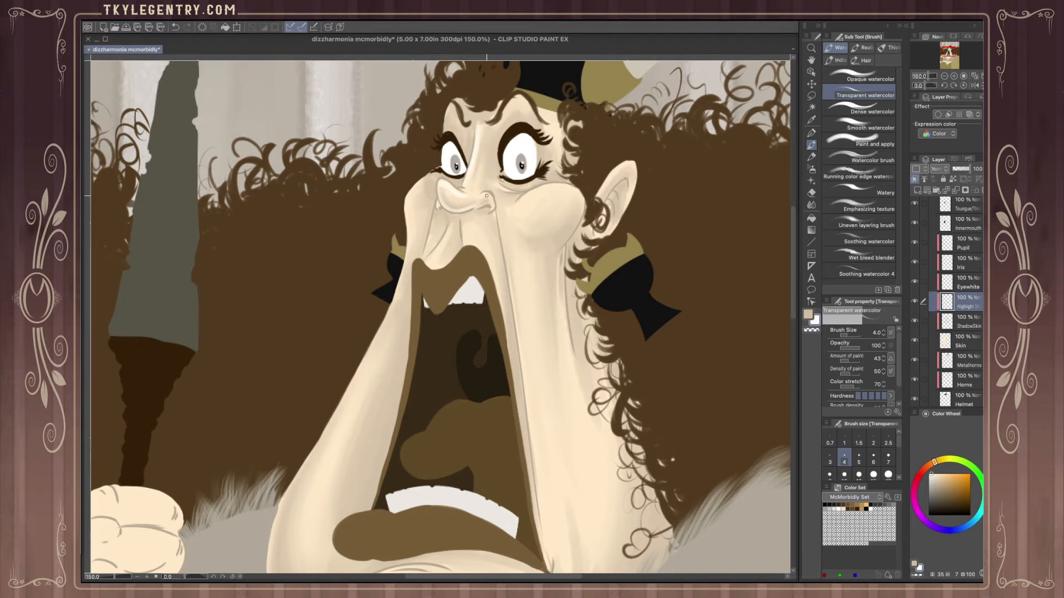
{"action": "left_click_drag", "start_coordinate": [490, 197], "coordinate": [491, 208]}
{"action": "key", "text": "bracketleft"}
{"action": "key", "text": "bracketleft"}
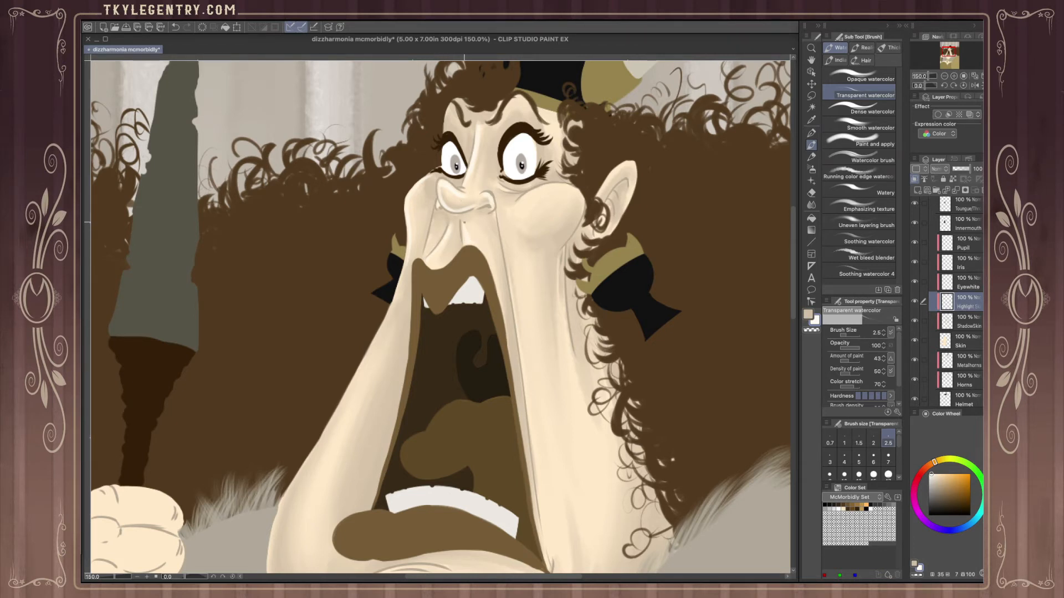
- Soften the highlights on the nose and its bridge with Blur at brush size 8, and return to Transparent watercolor
{"action": "left_click", "coordinate": [811, 205]}
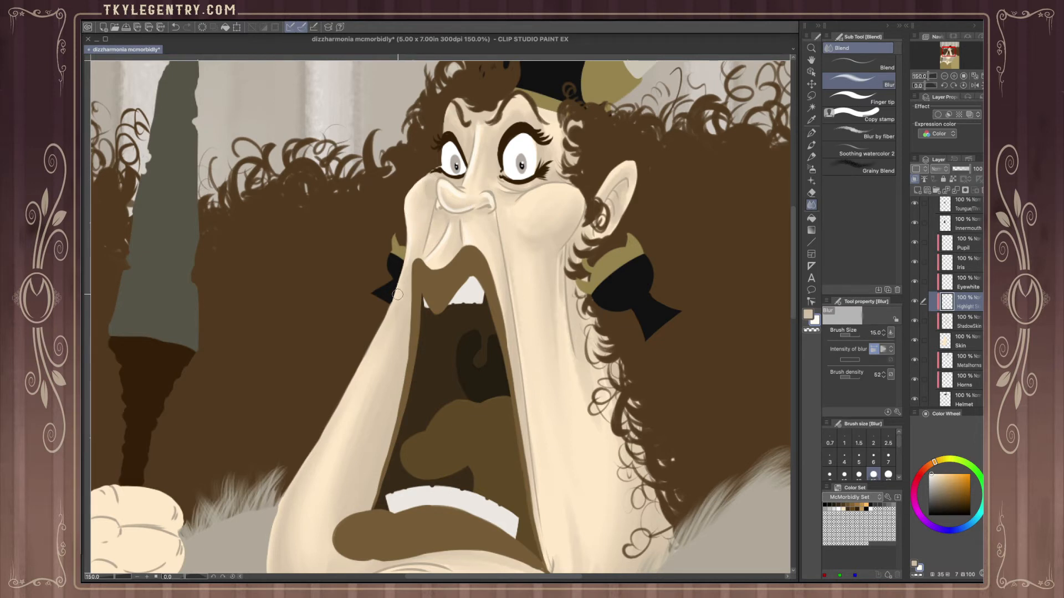
{"action": "key", "text": "bracketleft"}
{"action": "key", "text": "bracketleft"}
{"action": "mouse_move", "coordinate": [487, 203]}
{"action": "left_mouse_down"}
{"action": "mouse_move", "coordinate": [479, 177]}
{"action": "mouse_move", "coordinate": [445, 186]}
{"action": "left_mouse_up"}
{"action": "mouse_move", "coordinate": [481, 139]}
{"action": "left_mouse_down"}
{"action": "mouse_move", "coordinate": [478, 119]}
{"action": "mouse_move", "coordinate": [472, 146]}
{"action": "left_mouse_up"}
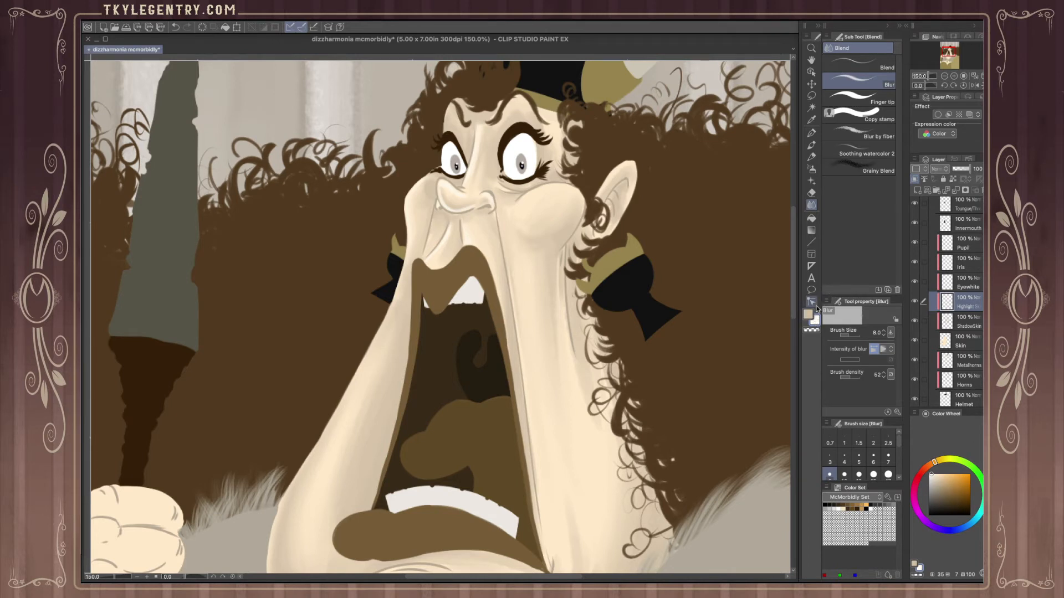
{"action": "left_click", "coordinate": [811, 145]}
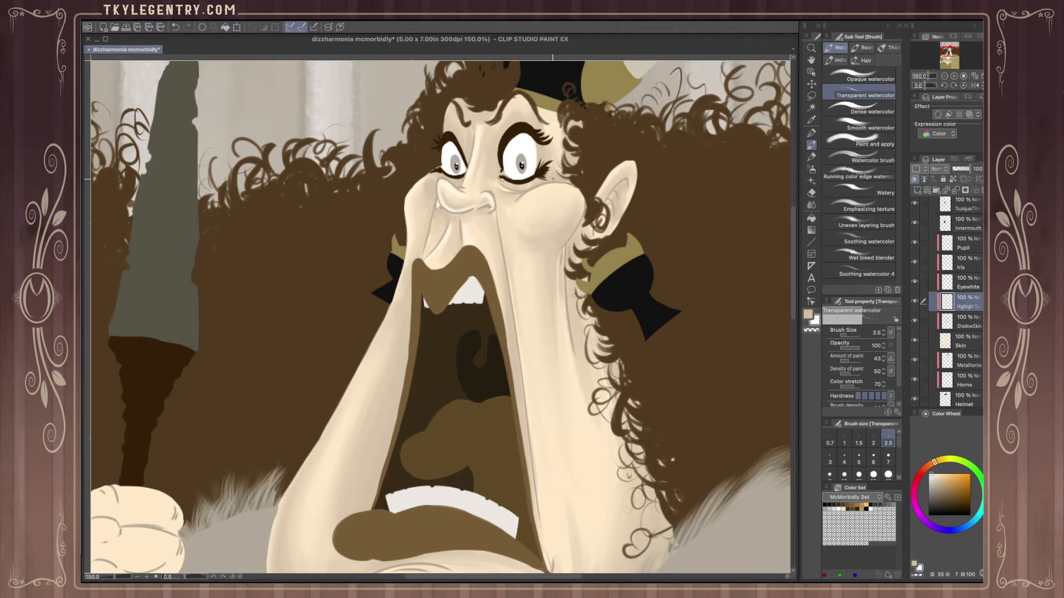
- Enlarge the Transparent watercolor brush to size 8 and paint a pale highlight on top of the bulging cheek
{"action": "key", "text": "bracketright"}
{"action": "key", "text": "bracketright"}
{"action": "key", "text": "bracketright"}
{"action": "key", "text": "bracketright"}
{"action": "key", "text": "bracketright"}
{"action": "key", "text": "bracketright"}
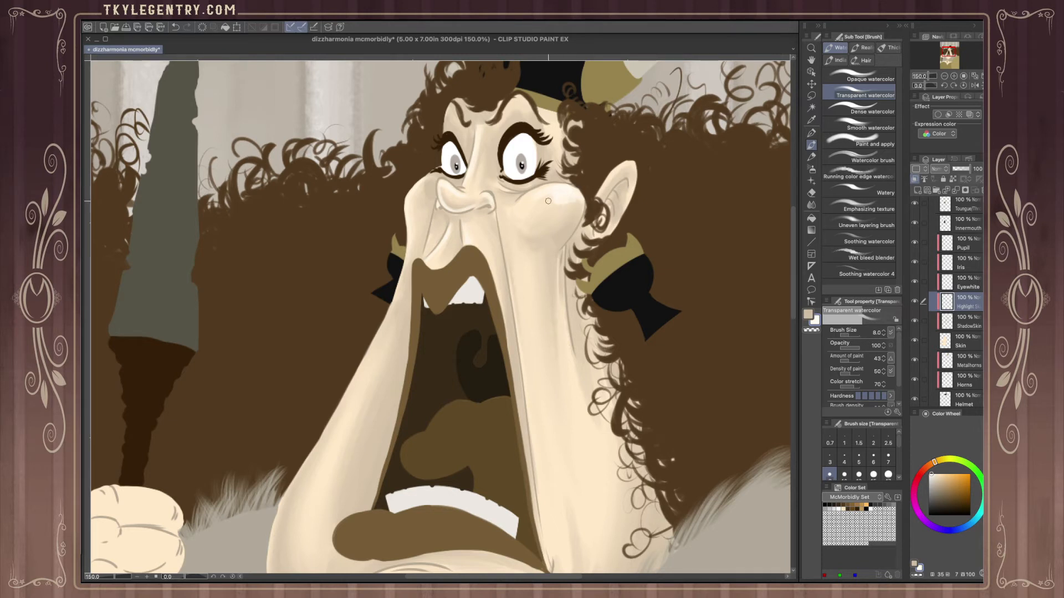
- Paint rim highlights around the bulging cheek's outer lower edge and the ear's upper edge at brush size 5, undoing the stray stroke
{"action": "key", "text": "bracketleft"}
{"action": "key", "text": "bracketleft"}
{"action": "key", "text": "bracketleft"}
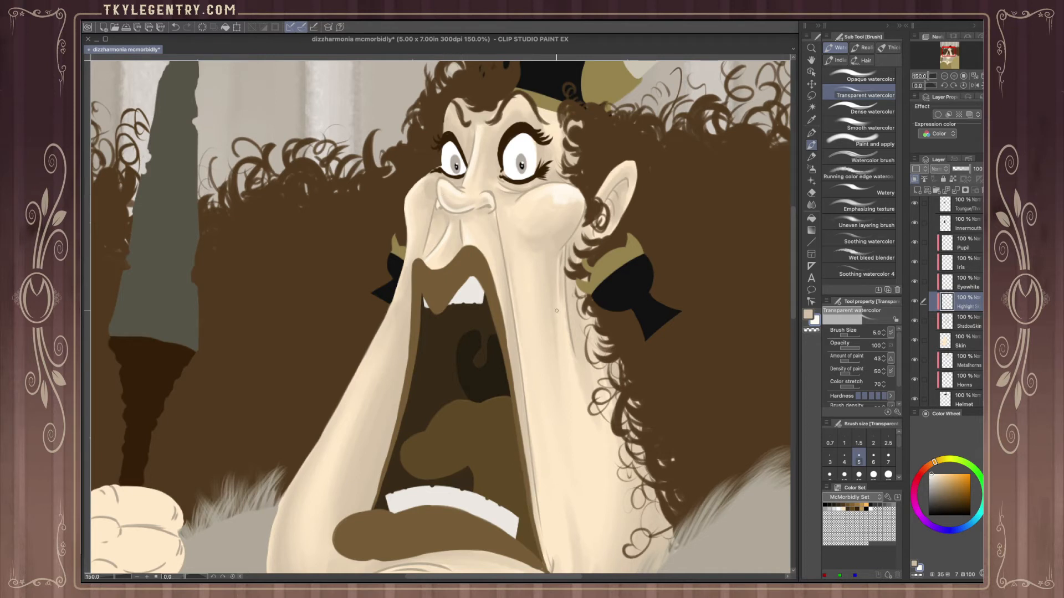
{"action": "key", "text": "ctrl+z"}
{"action": "left_click_drag", "start_coordinate": [563, 242], "coordinate": [582, 208]}
{"action": "left_click", "coordinate": [953, 76]}
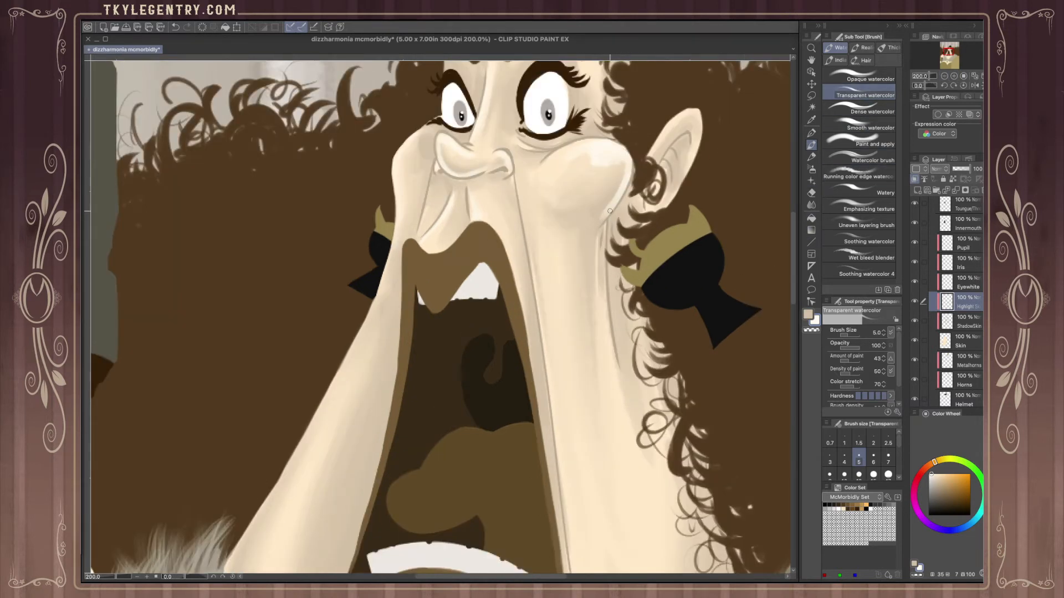
{"action": "left_click_drag", "start_coordinate": [610, 212], "coordinate": [591, 231]}
{"action": "left_click_drag", "start_coordinate": [692, 113], "coordinate": [686, 118]}
- Paint a thin highlight down the skin edge beside the open mouth, redoing the lower stroke
{"action": "left_click_drag", "start_coordinate": [510, 235], "coordinate": [531, 337]}
{"action": "left_click_drag", "start_coordinate": [521, 274], "coordinate": [538, 391]}
{"action": "key", "text": "ctrl+z"}
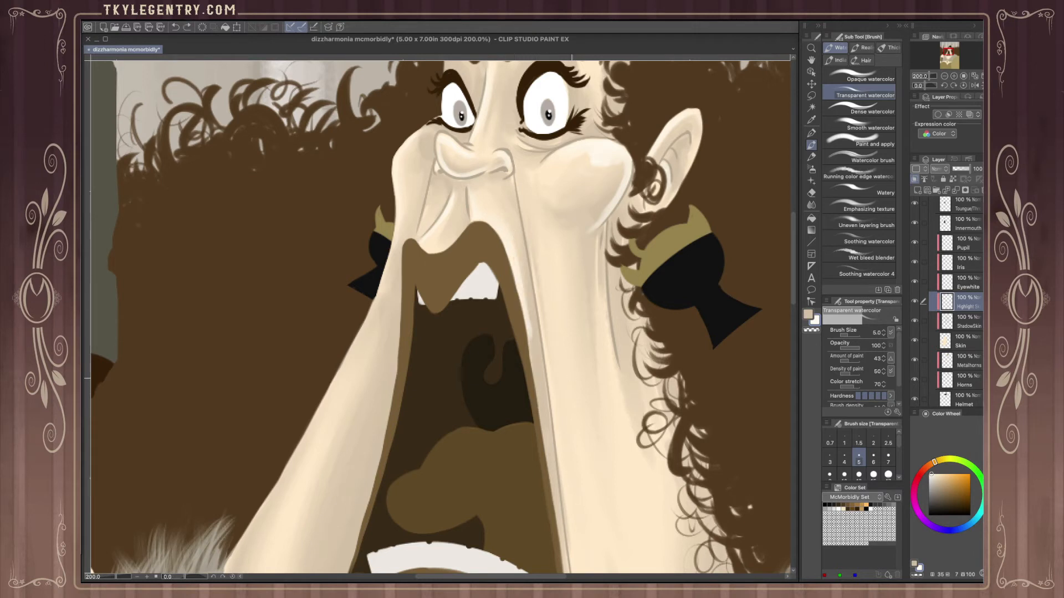
{"action": "left_click_drag", "start_coordinate": [523, 283], "coordinate": [554, 490]}
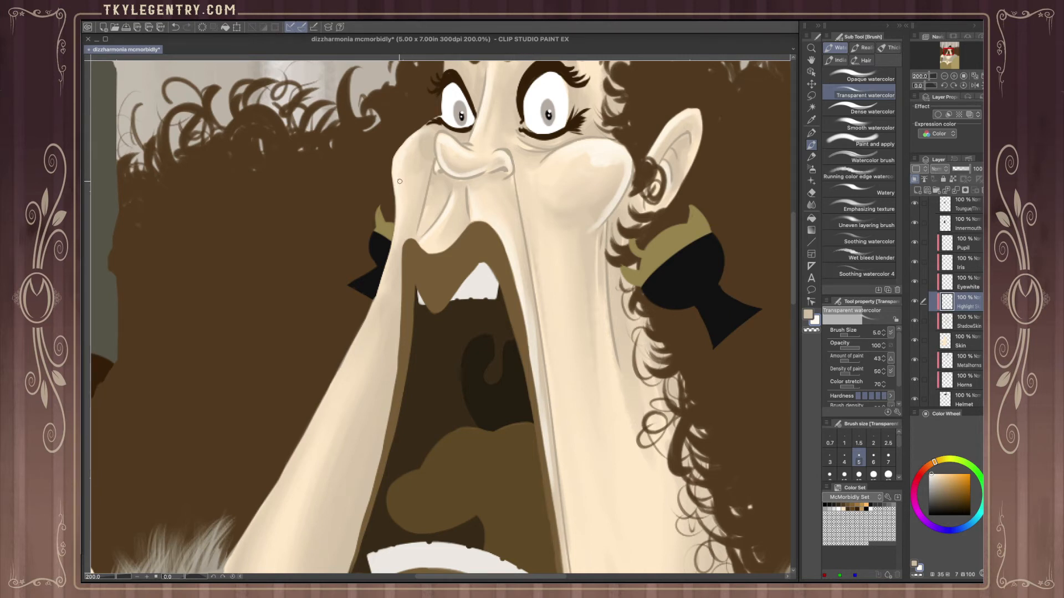
- Try highlight strokes down the outer edge of the opposite stretched cheek and undo the last one
{"action": "left_click_drag", "start_coordinate": [385, 261], "coordinate": [356, 347]}
{"action": "left_click_drag", "start_coordinate": [391, 238], "coordinate": [366, 345]}
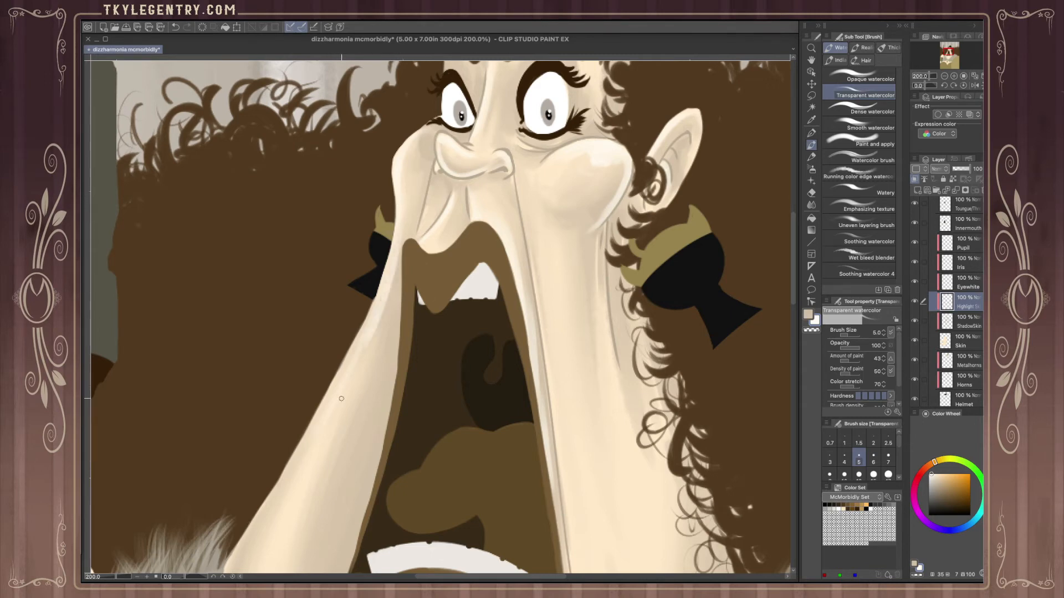
{"action": "key", "text": "ctrl+z"}
{"action": "left_click", "coordinate": [944, 77]}
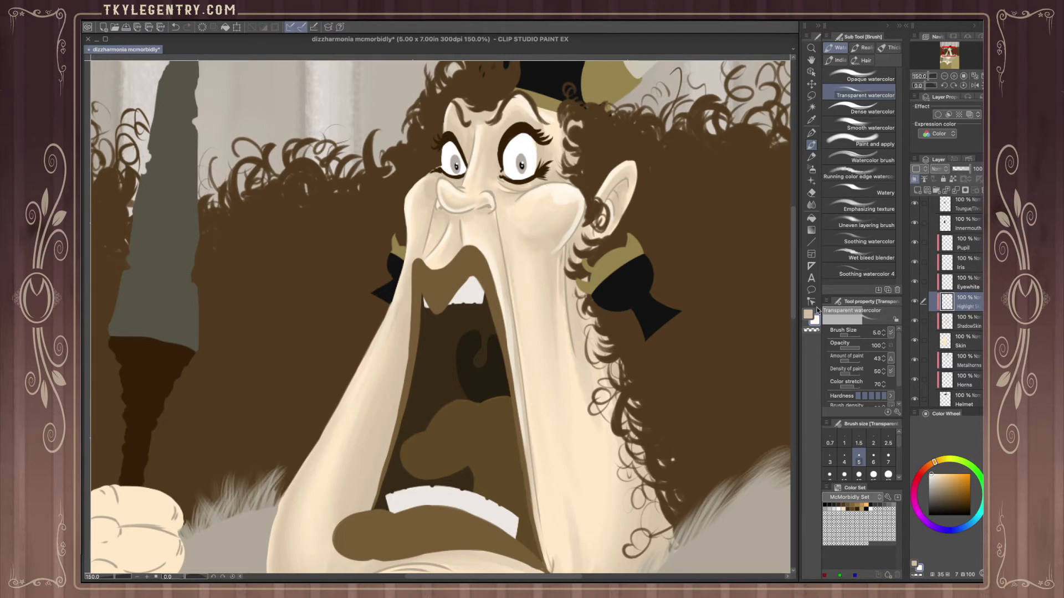
- Shade the skin beside the hairline curls on the ShadowSkin layer and switch back to the pale highlight color
{"action": "left_click", "coordinate": [964, 322]}
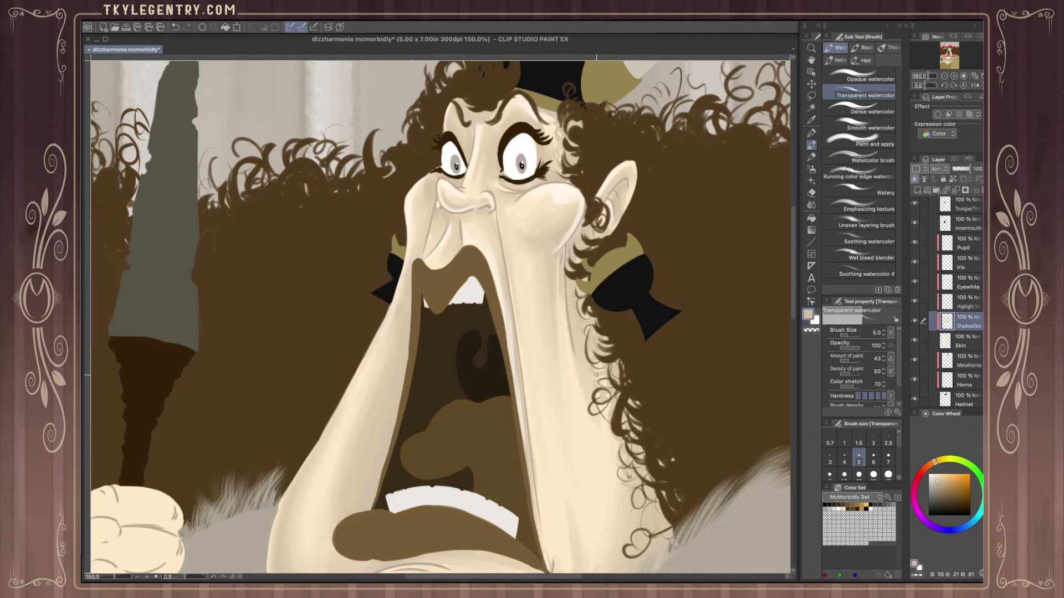
{"action": "left_click", "coordinate": [815, 320]}
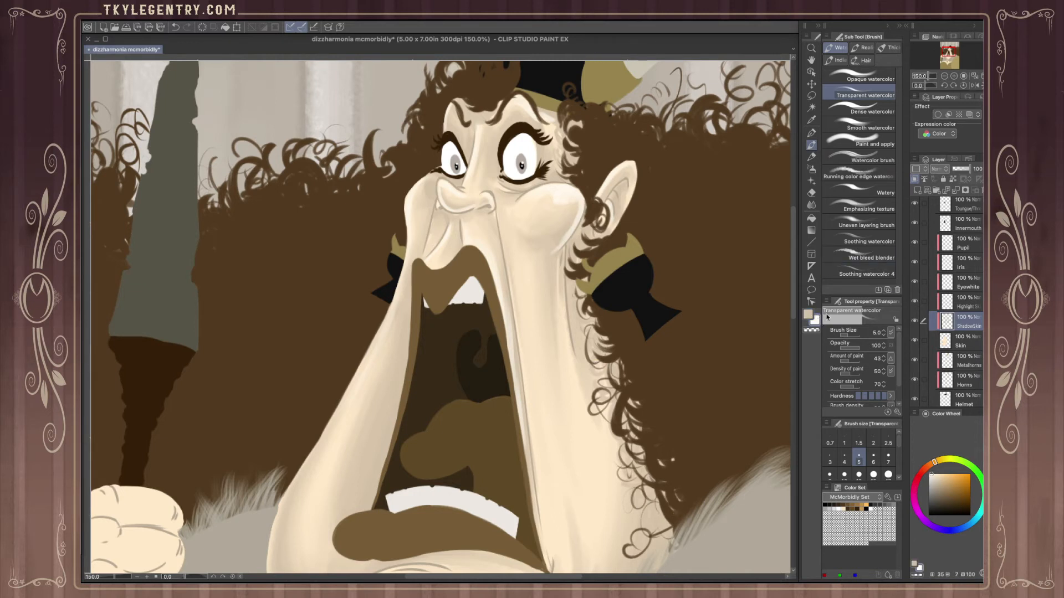
- Paint a rim highlight along the outer edge of the jaw next to the hand on the skin highlight layer
{"action": "left_click", "coordinate": [962, 306]}
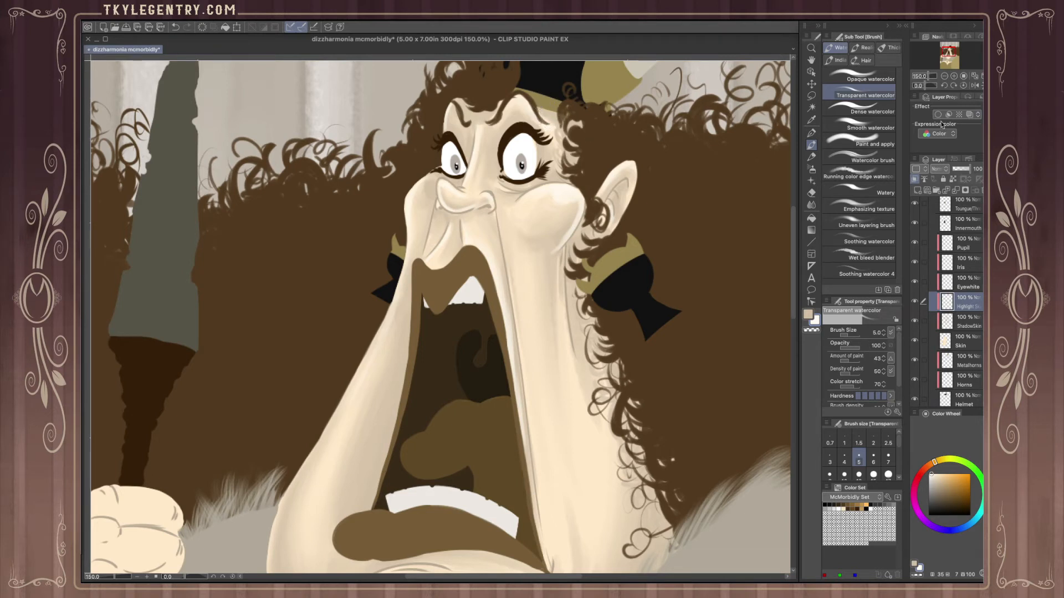
{"action": "left_click_drag", "start_coordinate": [949, 53], "coordinate": [947, 57]}
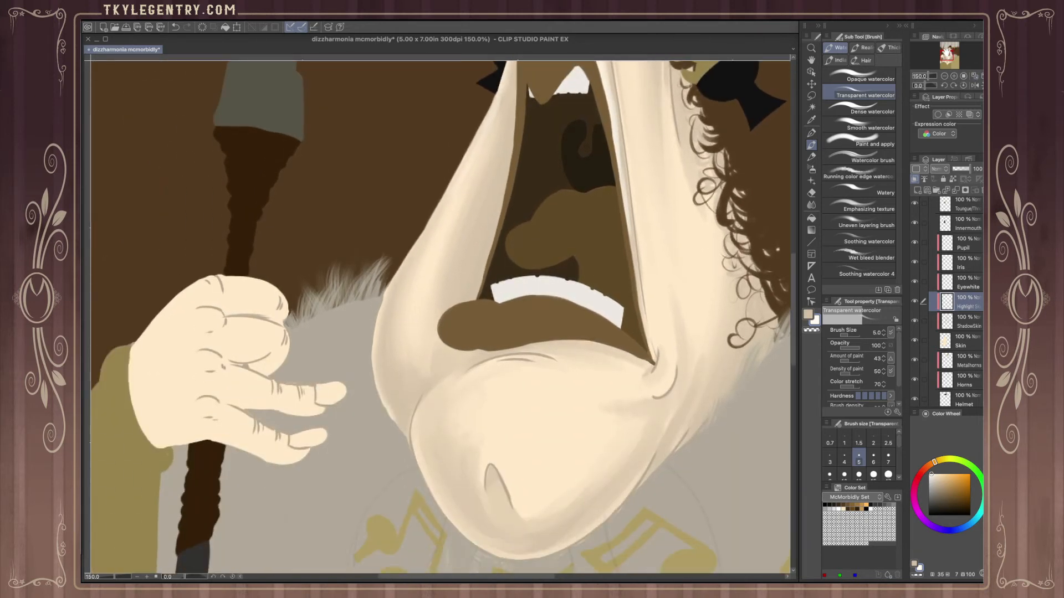
{"action": "mouse_move", "coordinate": [382, 397]}
{"action": "left_mouse_down"}
{"action": "mouse_move", "coordinate": [373, 351]}
{"action": "mouse_move", "coordinate": [419, 232]}
{"action": "left_mouse_up"}
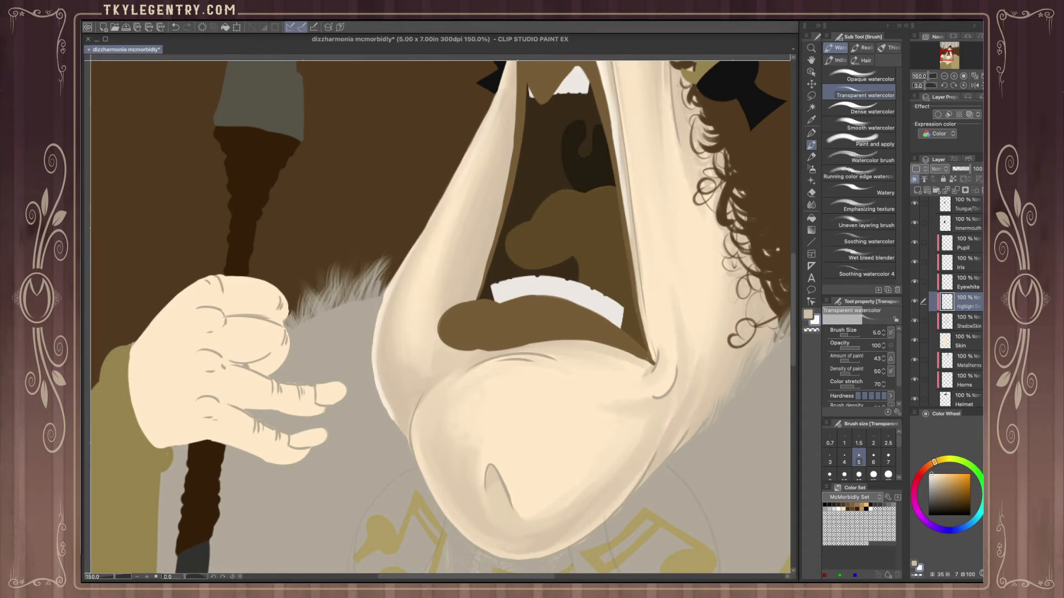
- Clean up the fur overlapping the jaw's outer edge on the Fur Collar layer with the Hard eraser at size 5
{"action": "scroll", "coordinate": [948, 302], "scroll_direction": "up", "scroll_amount": 6}
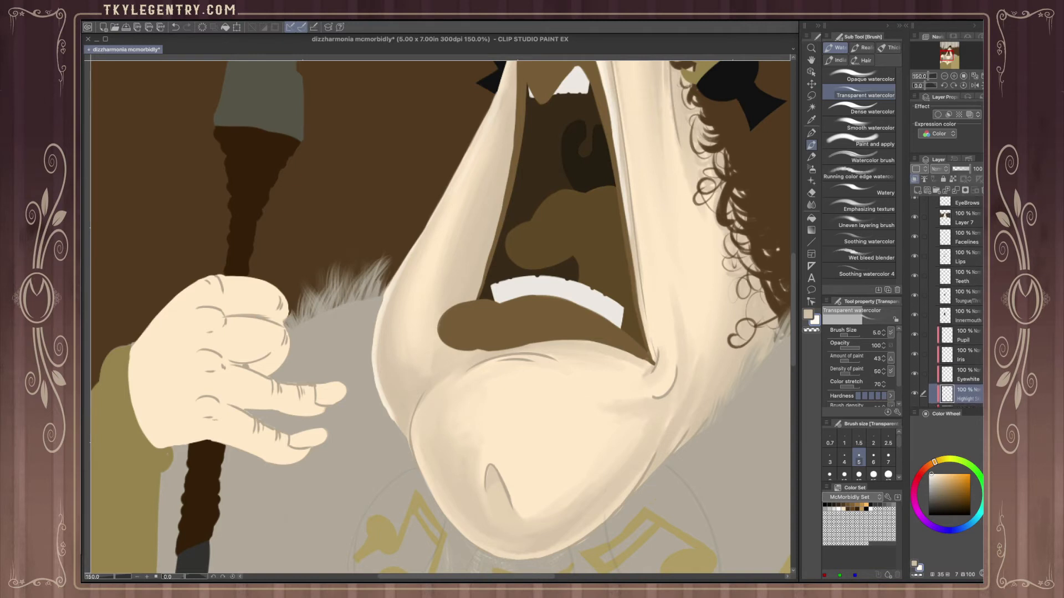
{"action": "scroll", "coordinate": [958, 302], "scroll_direction": "up", "scroll_amount": 2}
{"action": "left_click", "coordinate": [967, 236]}
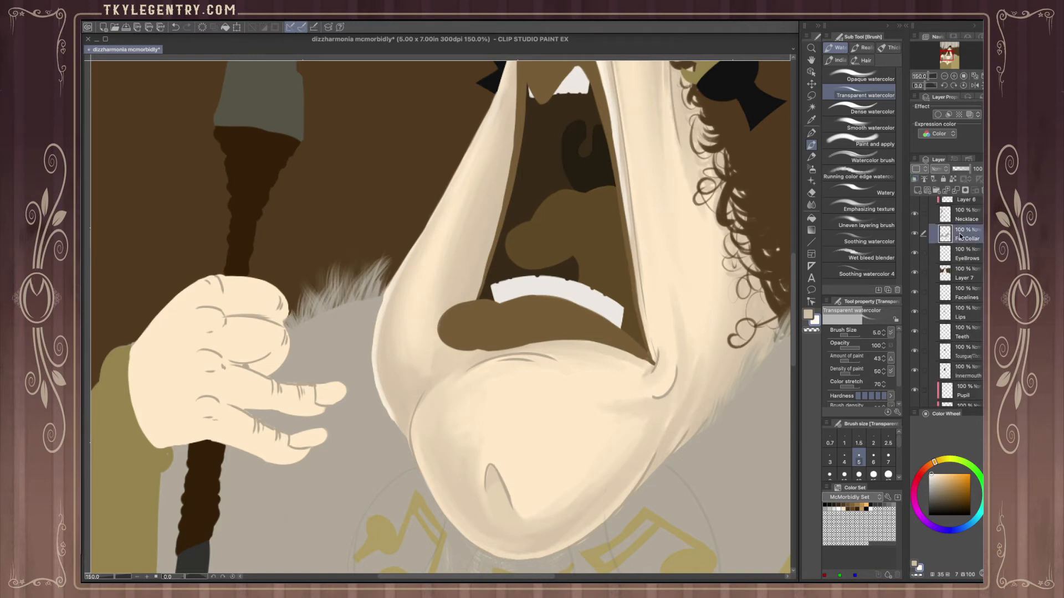
{"action": "left_click", "coordinate": [811, 192]}
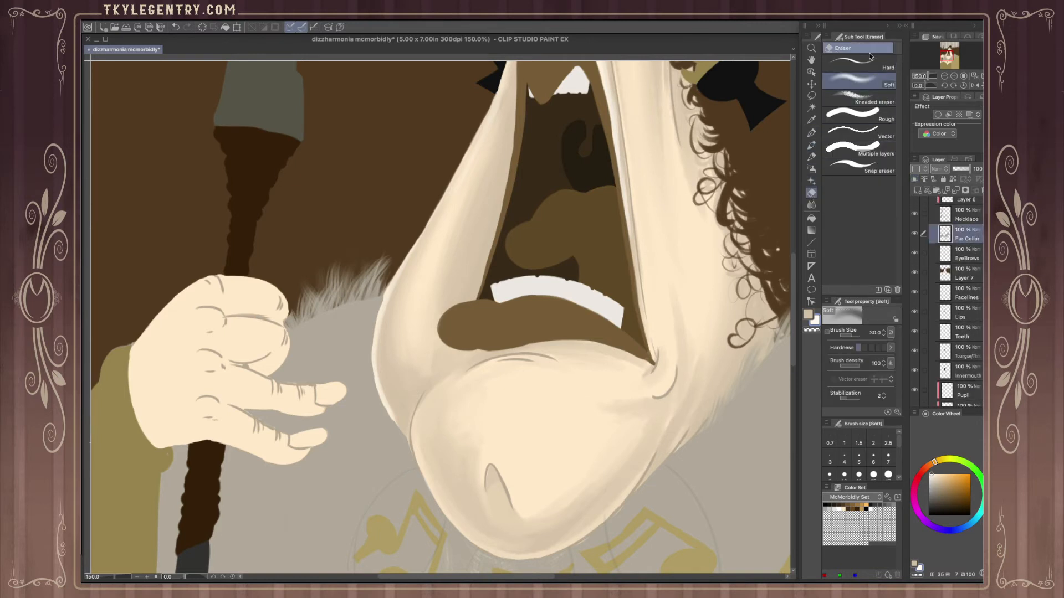
{"action": "left_click", "coordinate": [878, 63]}
{"action": "mouse_move", "coordinate": [386, 296]}
{"action": "left_mouse_down"}
{"action": "mouse_move", "coordinate": [379, 319]}
{"action": "mouse_move", "coordinate": [389, 284]}
{"action": "mouse_move", "coordinate": [374, 342]}
{"action": "mouse_move", "coordinate": [380, 313]}
{"action": "mouse_move", "coordinate": [379, 386]}
{"action": "mouse_move", "coordinate": [372, 359]}
{"action": "mouse_move", "coordinate": [400, 431]}
{"action": "left_mouse_up"}
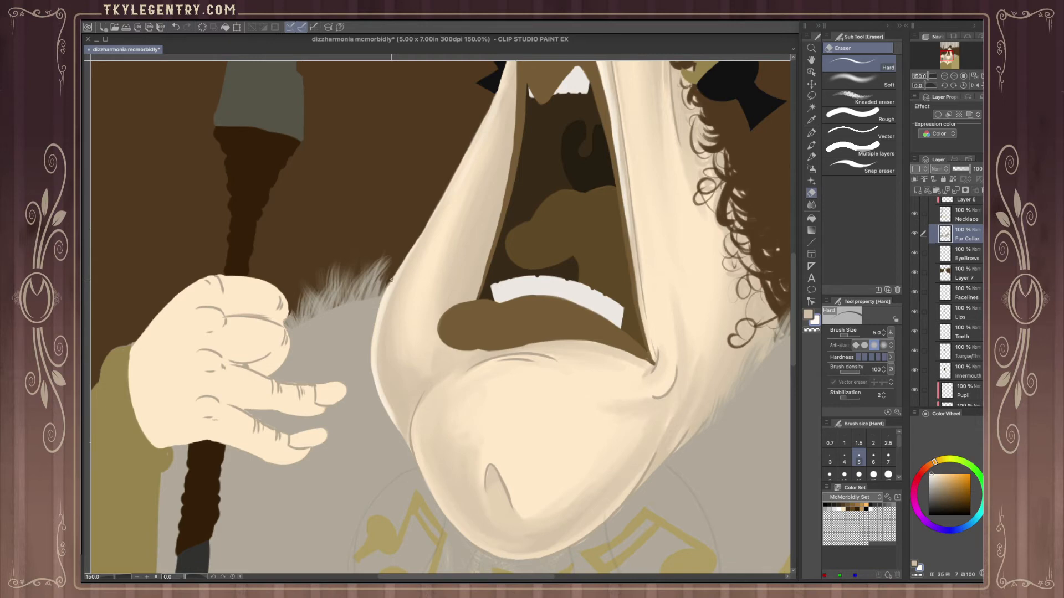
{"action": "left_click", "coordinate": [944, 76]}
{"action": "left_click", "coordinate": [944, 76]}
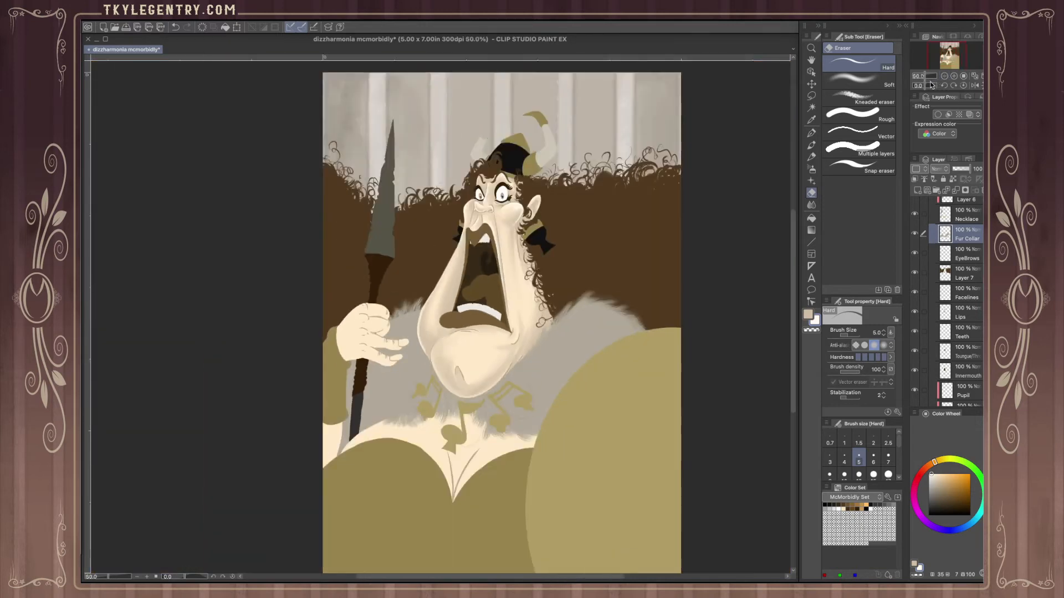
{"action": "left_click", "coordinate": [964, 76]}
{"action": "left_click", "coordinate": [964, 76]}
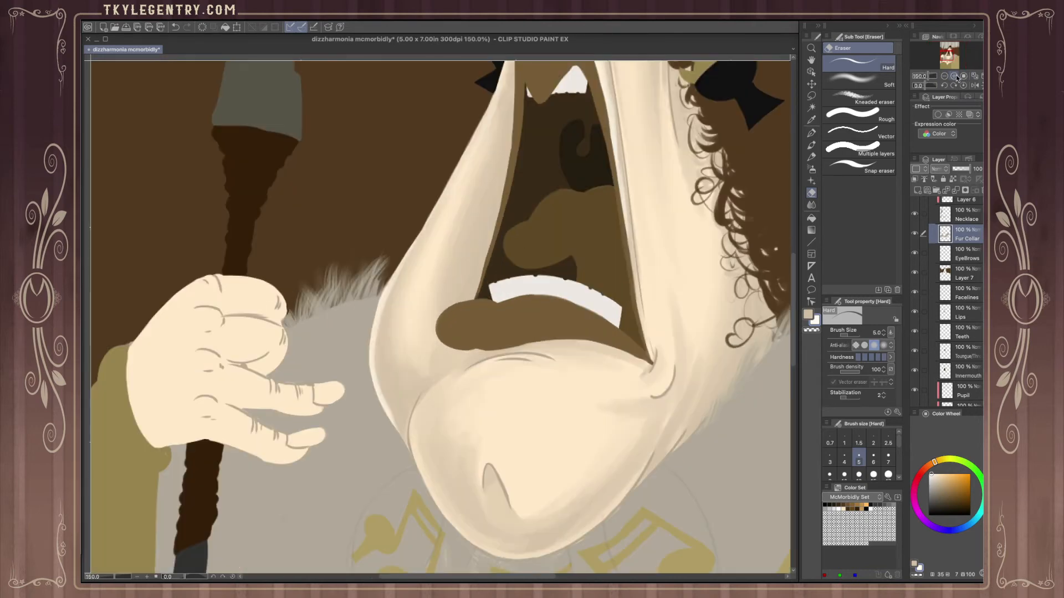
- Paint a soft pale highlight in the middle of the chin on the skin highlight layer with Transparent watercolor at size 30
{"action": "left_click_drag", "start_coordinate": [947, 55], "coordinate": [948, 58]}
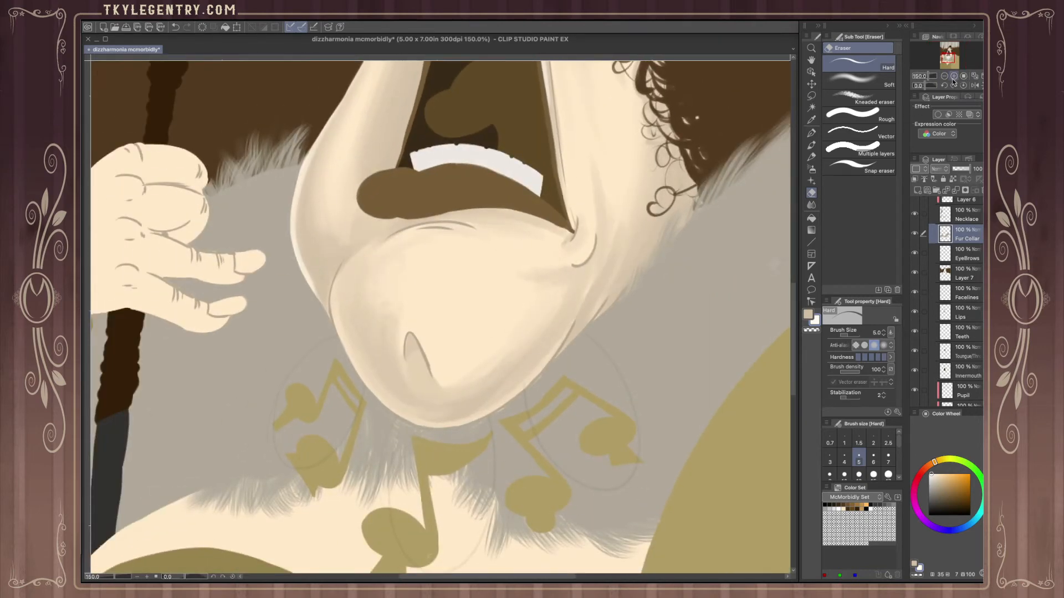
{"action": "left_click", "coordinate": [954, 76]}
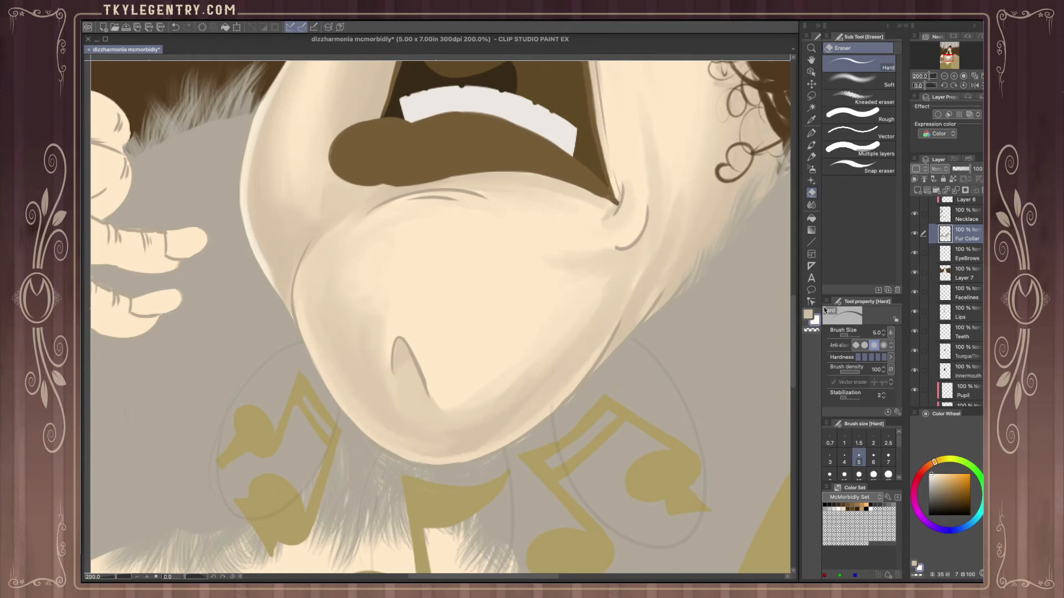
{"action": "scroll", "coordinate": [974, 344], "scroll_direction": "down", "scroll_amount": 5}
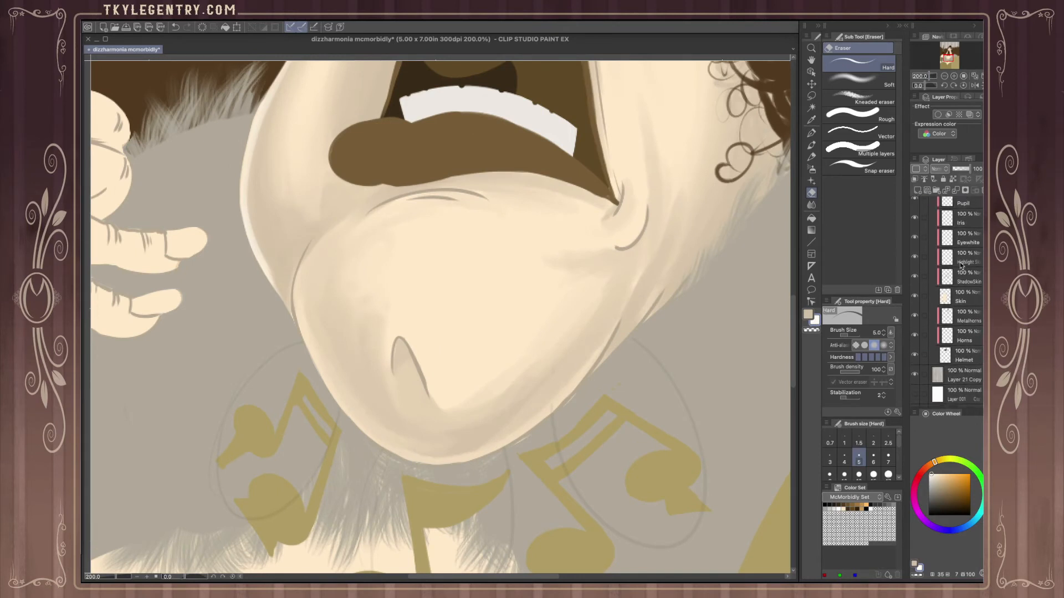
{"action": "left_click", "coordinate": [950, 258]}
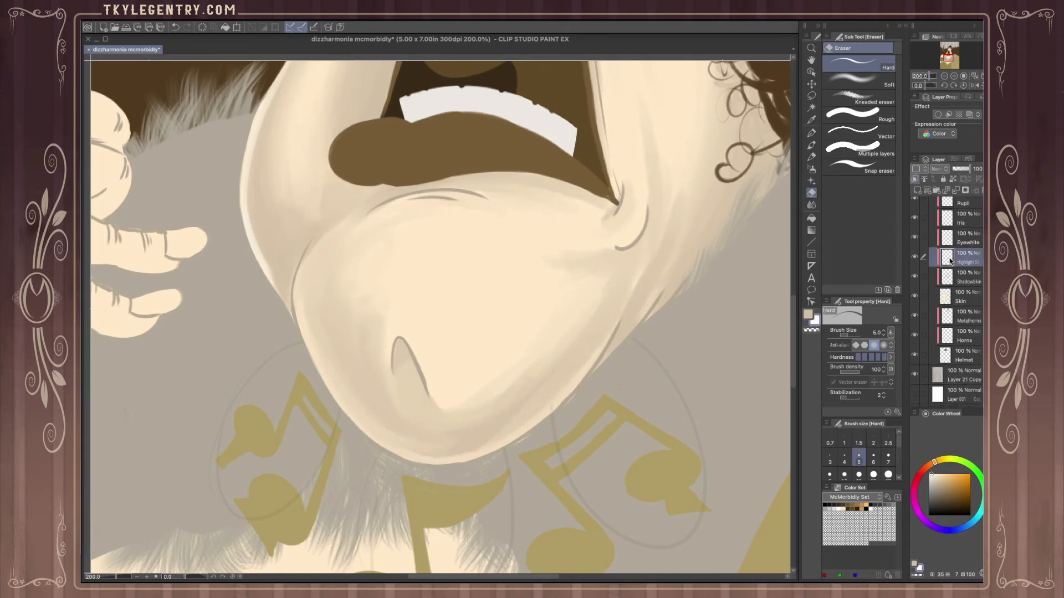
{"action": "left_click", "coordinate": [811, 144]}
{"action": "key", "text": "bracketright"}
{"action": "key", "text": "bracketright"}
{"action": "key", "text": "bracketright"}
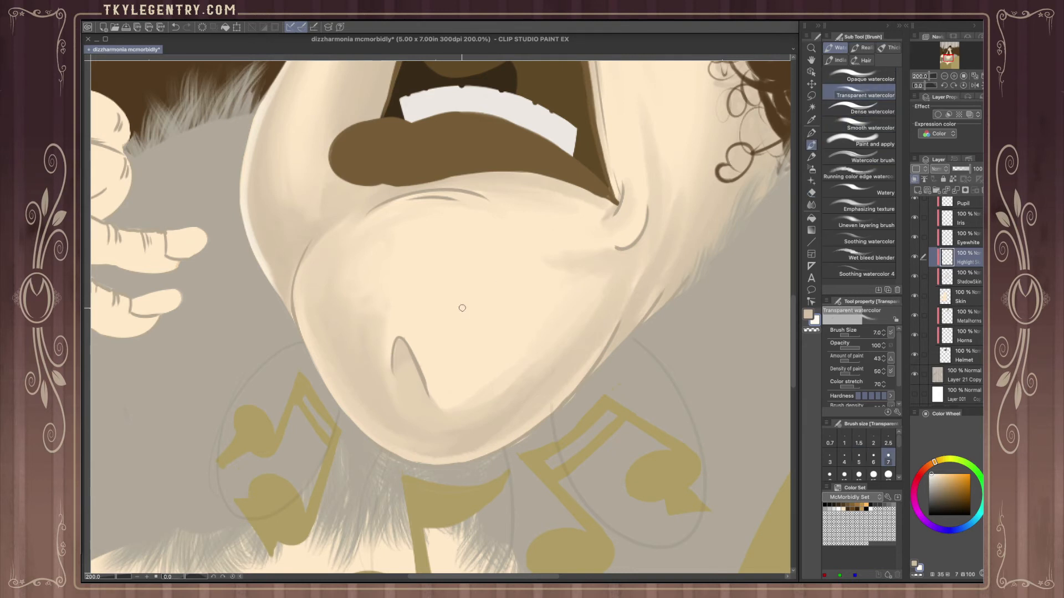
{"action": "key", "text": "bracketright"}
{"action": "key", "text": "bracketright"}
{"action": "key", "text": "bracketright"}
{"action": "mouse_move", "coordinate": [494, 257]}
{"action": "left_mouse_down"}
{"action": "mouse_move", "coordinate": [487, 313]}
{"action": "mouse_move", "coordinate": [478, 261]}
{"action": "mouse_move", "coordinate": [464, 332]}
{"action": "mouse_move", "coordinate": [461, 293]}
{"action": "mouse_move", "coordinate": [453, 300]}
{"action": "mouse_move", "coordinate": [439, 287]}
{"action": "mouse_move", "coordinate": [428, 323]}
{"action": "mouse_move", "coordinate": [439, 301]}
{"action": "mouse_move", "coordinate": [487, 329]}
{"action": "mouse_move", "coordinate": [441, 328]}
{"action": "mouse_move", "coordinate": [520, 299]}
{"action": "mouse_move", "coordinate": [508, 336]}
{"action": "mouse_move", "coordinate": [499, 247]}
{"action": "mouse_move", "coordinate": [517, 266]}
{"action": "mouse_move", "coordinate": [466, 246]}
{"action": "mouse_move", "coordinate": [508, 272]}
{"action": "mouse_move", "coordinate": [509, 235]}
{"action": "mouse_move", "coordinate": [533, 306]}
{"action": "mouse_move", "coordinate": [528, 272]}
{"action": "left_mouse_up"}
- Intensify the bright center of the chin highlight with the brush at size 20, reducing it to 10
{"action": "left_click", "coordinate": [944, 76]}
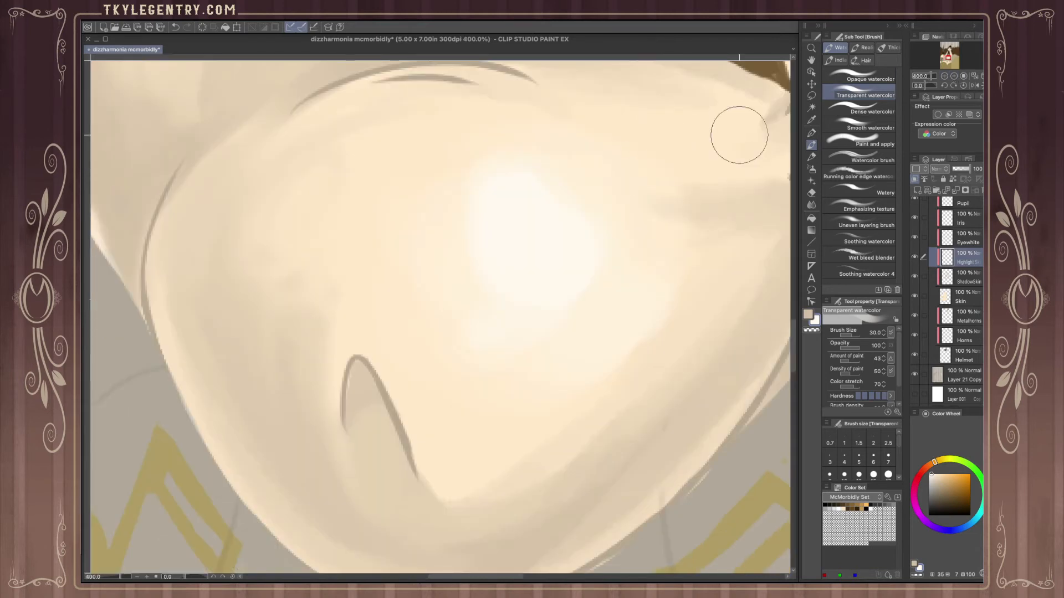
{"action": "left_click", "coordinate": [944, 77]}
{"action": "key", "text": "bracketleft"}
{"action": "key", "text": "bracketleft"}
{"action": "key", "text": "bracketleft"}
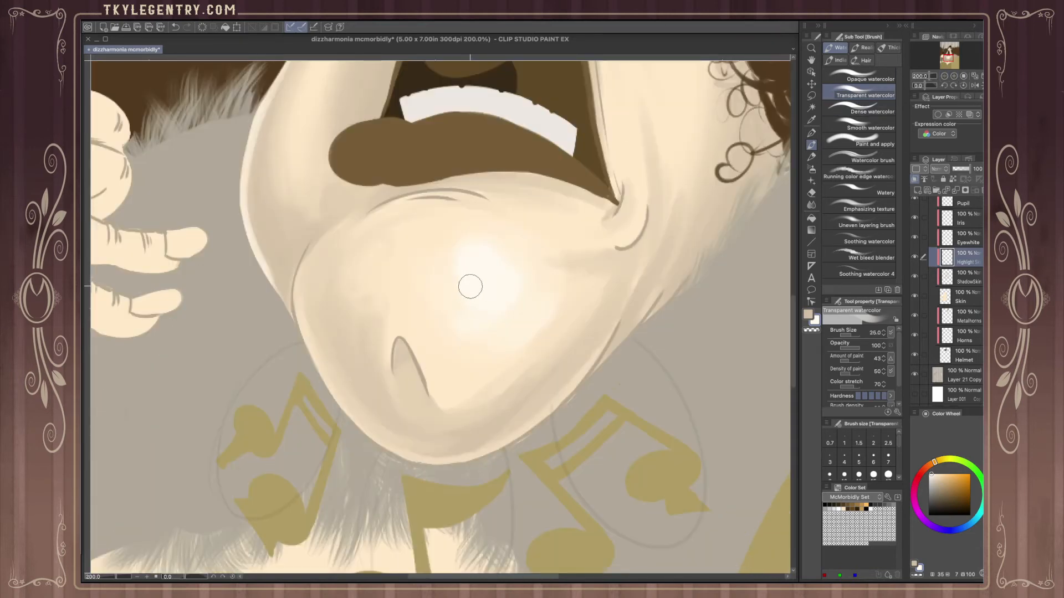
{"action": "mouse_move", "coordinate": [469, 287]}
{"action": "left_mouse_down"}
{"action": "mouse_move", "coordinate": [501, 305]}
{"action": "mouse_move", "coordinate": [479, 296]}
{"action": "mouse_move", "coordinate": [482, 249]}
{"action": "mouse_move", "coordinate": [471, 324]}
{"action": "mouse_move", "coordinate": [435, 253]}
{"action": "mouse_move", "coordinate": [492, 278]}
{"action": "mouse_move", "coordinate": [513, 246]}
{"action": "mouse_move", "coordinate": [485, 270]}
{"action": "mouse_move", "coordinate": [537, 315]}
{"action": "mouse_move", "coordinate": [436, 254]}
{"action": "mouse_move", "coordinate": [465, 261]}
{"action": "left_mouse_up"}
{"action": "key", "text": "bracketleft"}
{"action": "key", "text": "bracketleft"}
{"action": "key", "text": "bracketleft"}
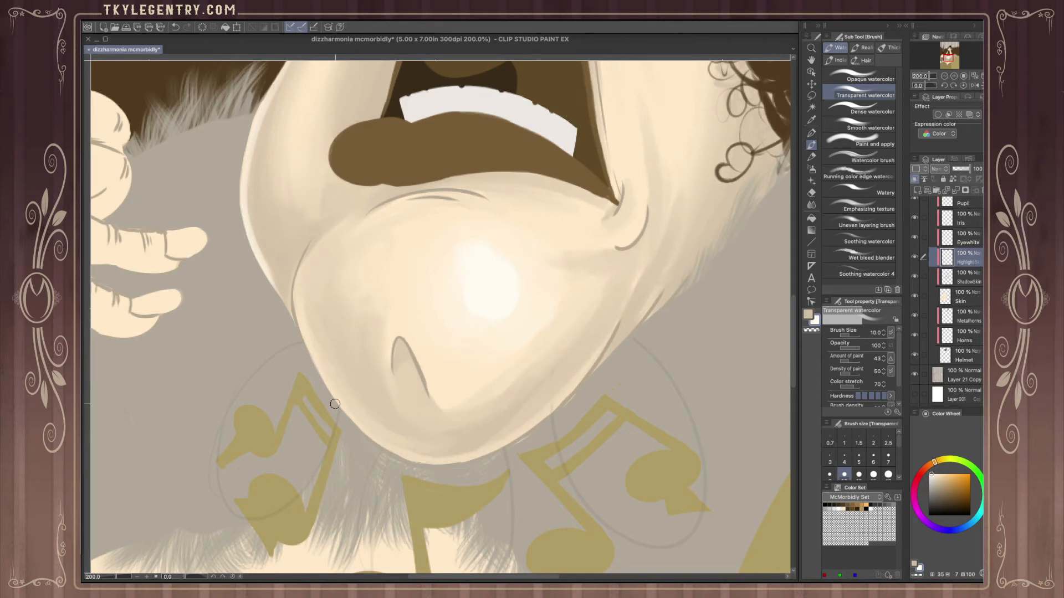
{"action": "mouse_move", "coordinate": [310, 348]}
{"action": "left_mouse_down"}
{"action": "mouse_move", "coordinate": [359, 427]}
{"action": "mouse_move", "coordinate": [314, 360]}
{"action": "mouse_move", "coordinate": [416, 459]}
{"action": "left_mouse_up"}
{"action": "key", "text": "super+z"}
{"action": "key", "text": "super+z"}
- Paint a continuous rim highlight along the chin's lower edge with overlapping strokes at brush size 7
{"action": "key", "text": "bracketleft"}
{"action": "key", "text": "bracketleft"}
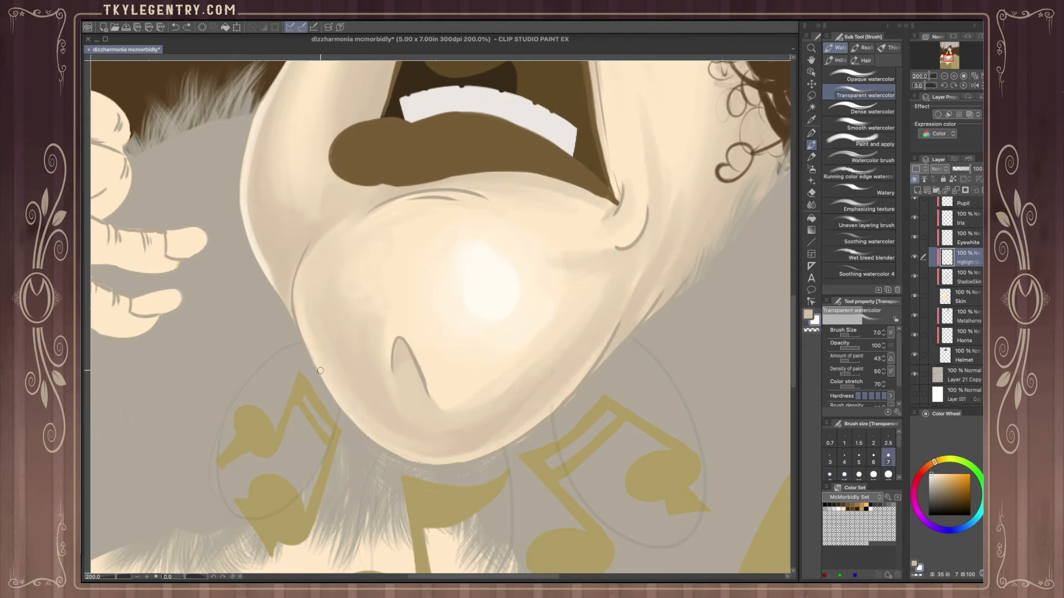
{"action": "left_click_drag", "start_coordinate": [299, 310], "coordinate": [335, 394]}
{"action": "left_click_drag", "start_coordinate": [306, 334], "coordinate": [367, 430]}
{"action": "left_click_drag", "start_coordinate": [323, 374], "coordinate": [390, 445]}
{"action": "left_click_drag", "start_coordinate": [346, 411], "coordinate": [466, 464]}
{"action": "mouse_move", "coordinate": [396, 450]}
{"action": "left_mouse_down"}
{"action": "mouse_move", "coordinate": [485, 456]}
{"action": "mouse_move", "coordinate": [554, 405]}
{"action": "left_mouse_up"}
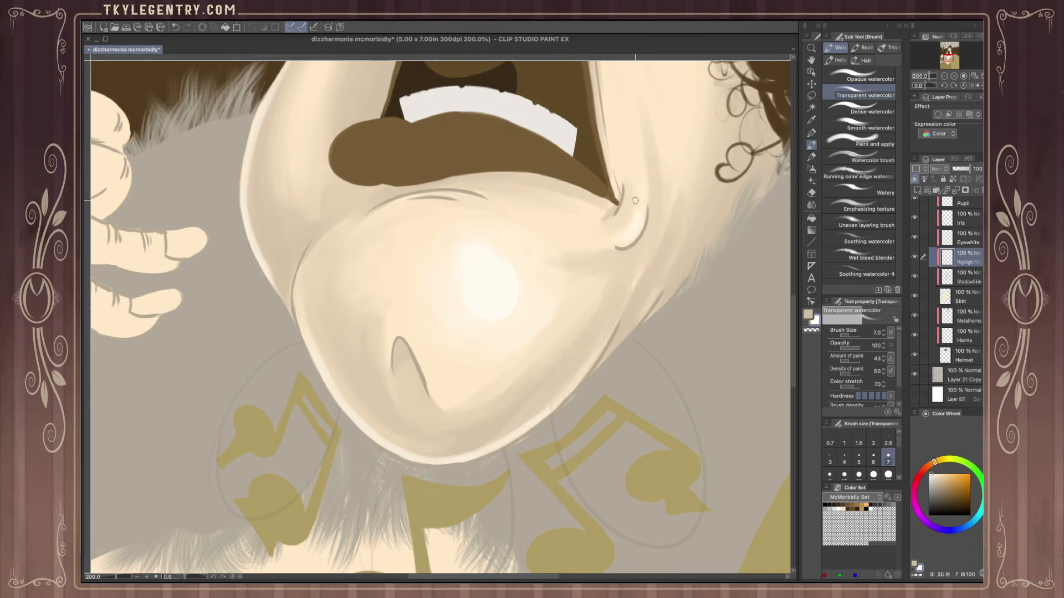
- Highlight the fold at the mouth corner at brush size 7 and the chin's upper side crease at sizes 5 and 3
{"action": "mouse_move", "coordinate": [633, 187]}
{"action": "left_mouse_down"}
{"action": "mouse_move", "coordinate": [630, 232]}
{"action": "mouse_move", "coordinate": [633, 139]}
{"action": "mouse_move", "coordinate": [639, 179]}
{"action": "mouse_move", "coordinate": [626, 127]}
{"action": "mouse_move", "coordinate": [615, 222]}
{"action": "mouse_move", "coordinate": [630, 174]}
{"action": "mouse_move", "coordinate": [629, 216]}
{"action": "left_mouse_up"}
{"action": "key", "text": "bracketleft"}
{"action": "key", "text": "bracketleft"}
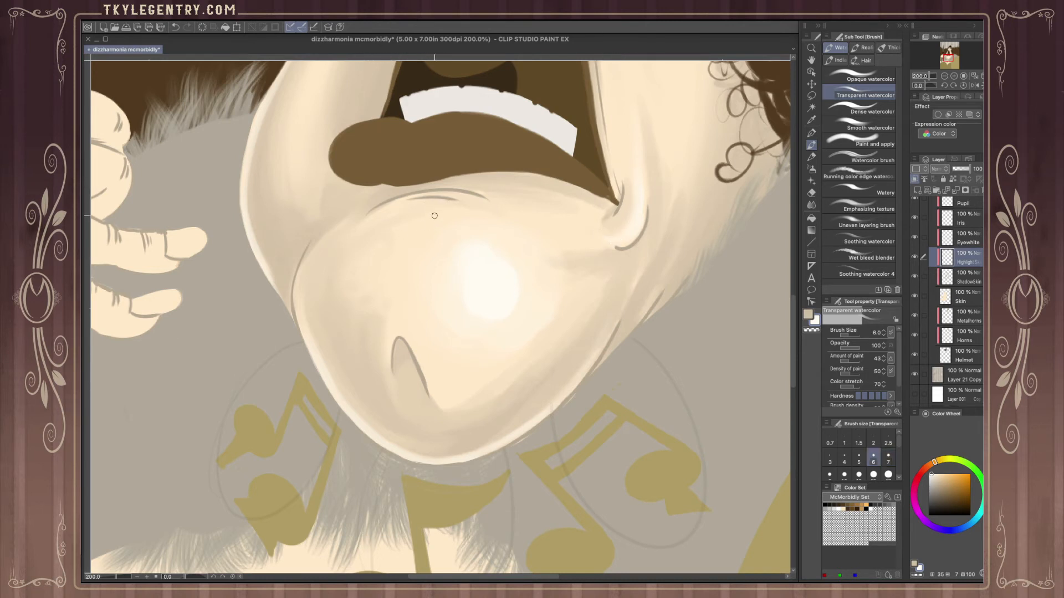
{"action": "left_click_drag", "start_coordinate": [311, 249], "coordinate": [299, 314]}
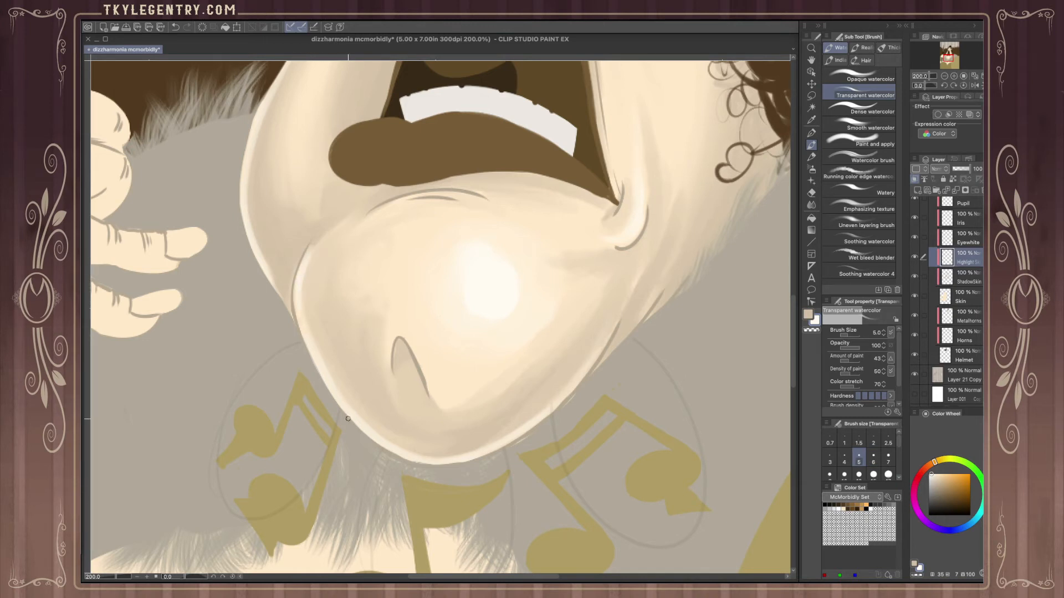
{"action": "key", "text": "bracketleft"}
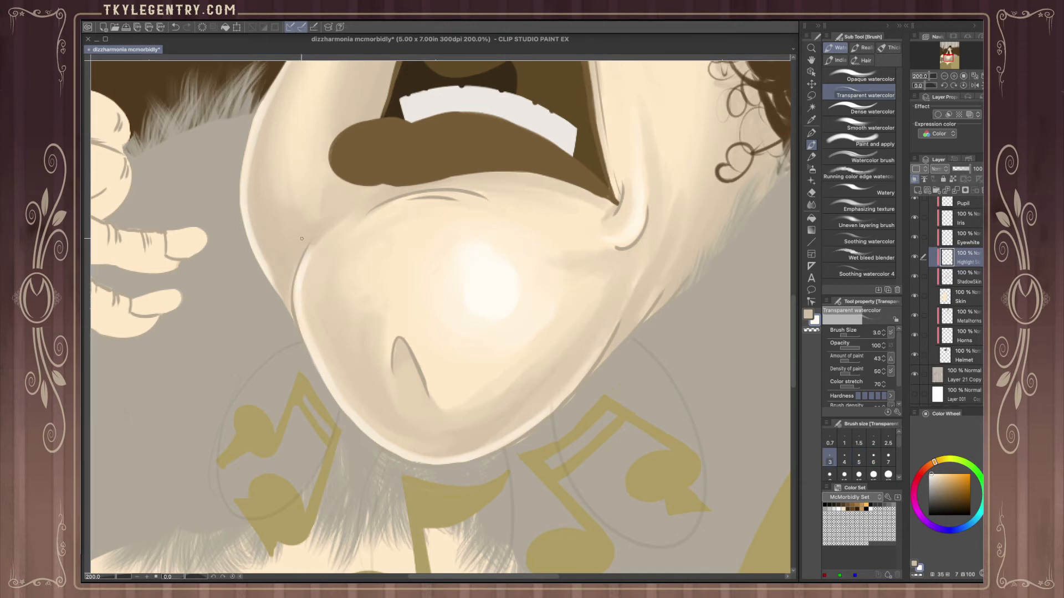
{"action": "left_click_drag", "start_coordinate": [325, 233], "coordinate": [312, 251]}
- Examine the highlights on the chin, mouth and face in both the wide view and close-up
{"action": "left_click", "coordinate": [944, 77]}
{"action": "left_click", "coordinate": [944, 77]}
{"action": "left_click", "coordinate": [944, 77]}
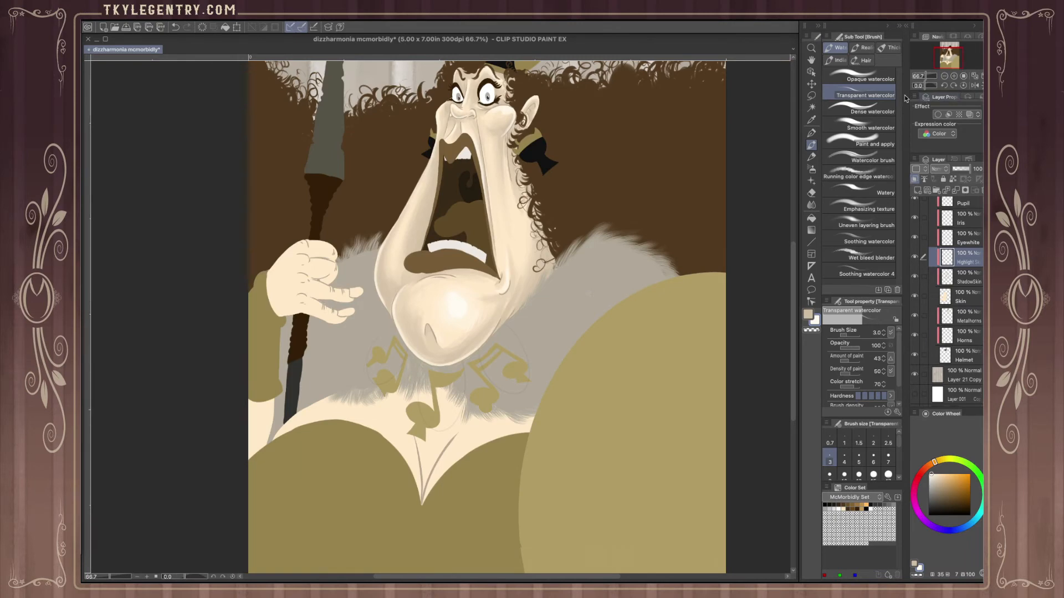
{"action": "left_click", "coordinate": [954, 76]}
{"action": "left_click", "coordinate": [954, 75]}
{"action": "left_click", "coordinate": [949, 57]}
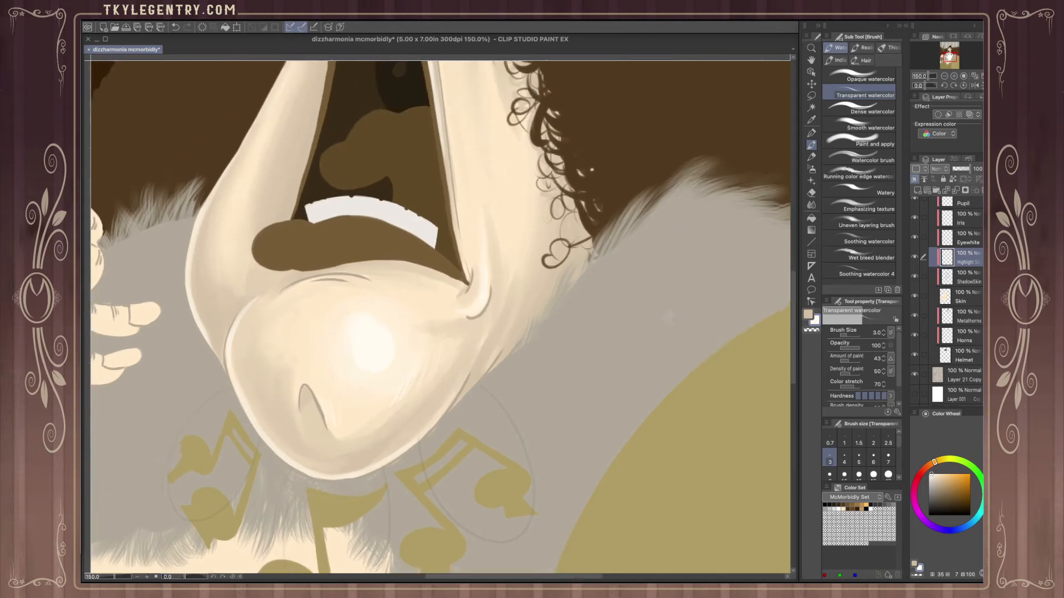
{"action": "left_click_drag", "start_coordinate": [949, 57], "coordinate": [950, 53]}
{"action": "left_click", "coordinate": [946, 59]}
{"action": "left_click", "coordinate": [945, 76]}
{"action": "left_click", "coordinate": [945, 76]}
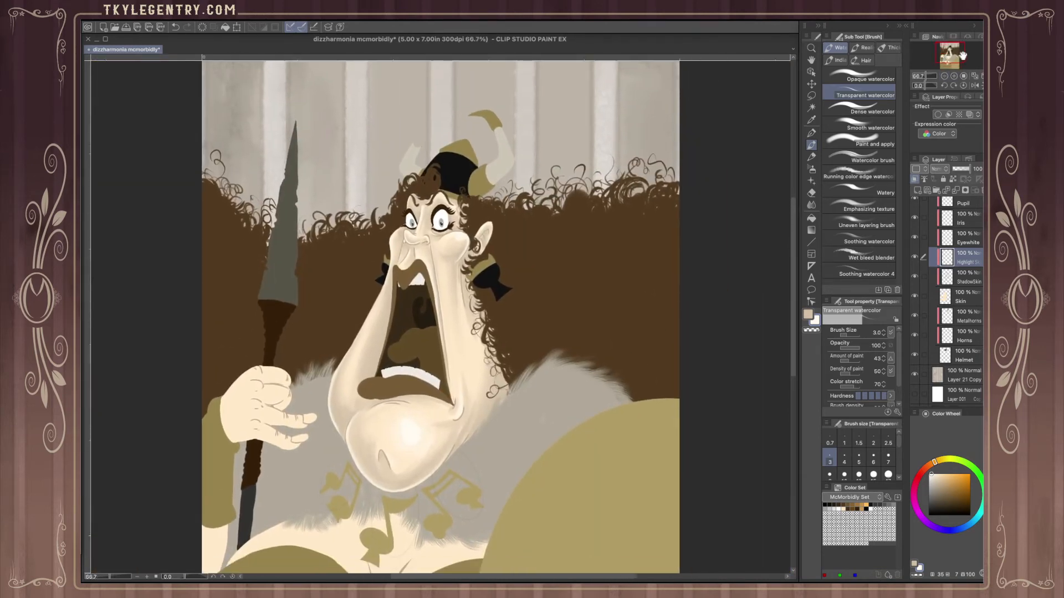
{"action": "left_click", "coordinate": [954, 76]}
{"action": "left_click", "coordinate": [954, 76]}
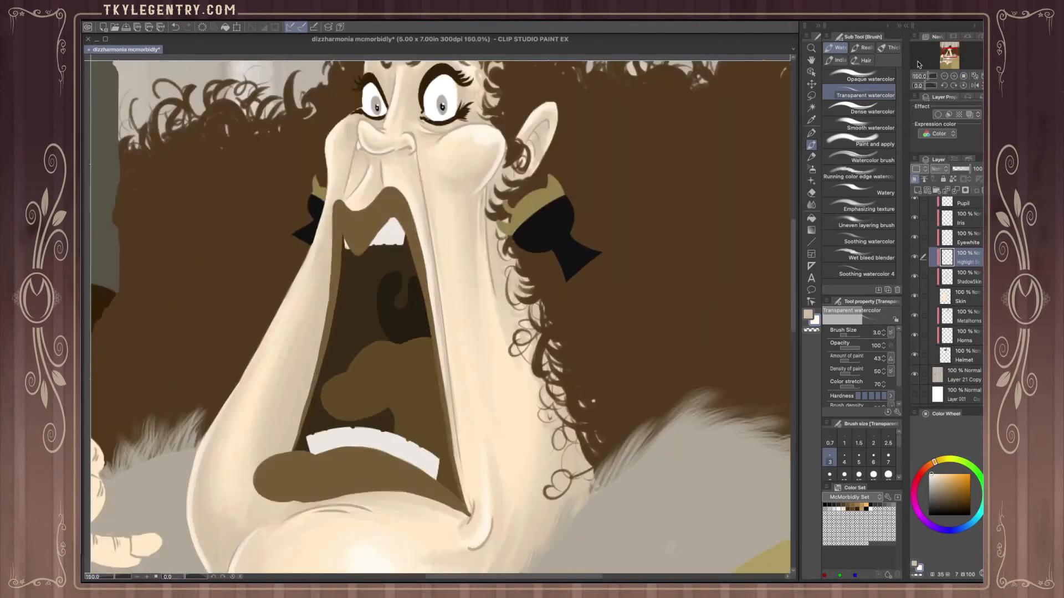
- Paint thin highlight strokes on the jaw below the mouth corner with Transparent watercolor at brush size 3
{"action": "left_click_drag", "start_coordinate": [949, 52], "coordinate": [950, 51]}
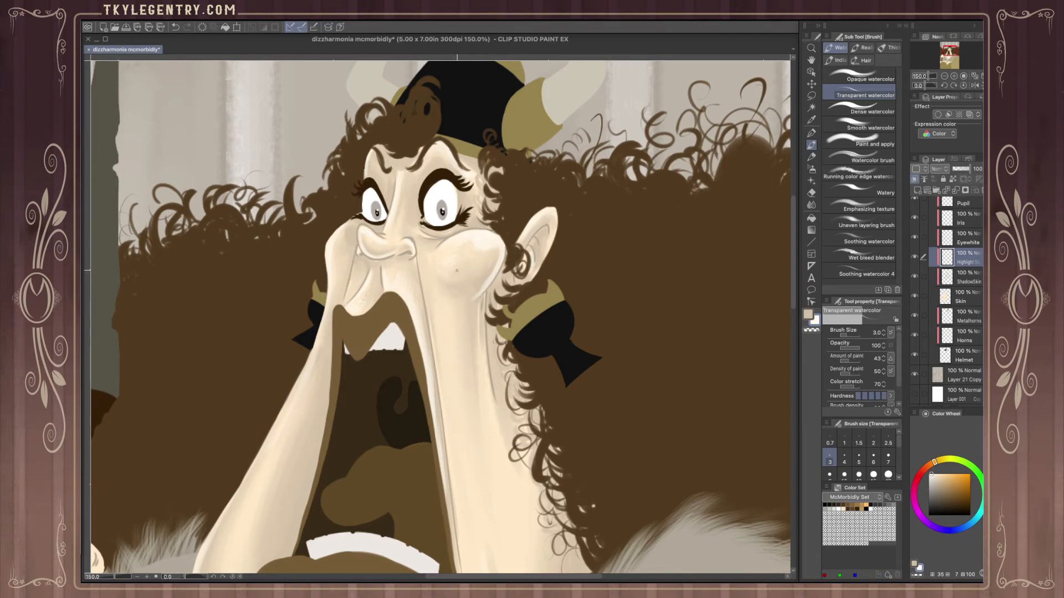
{"action": "double_click", "coordinate": [944, 77]}
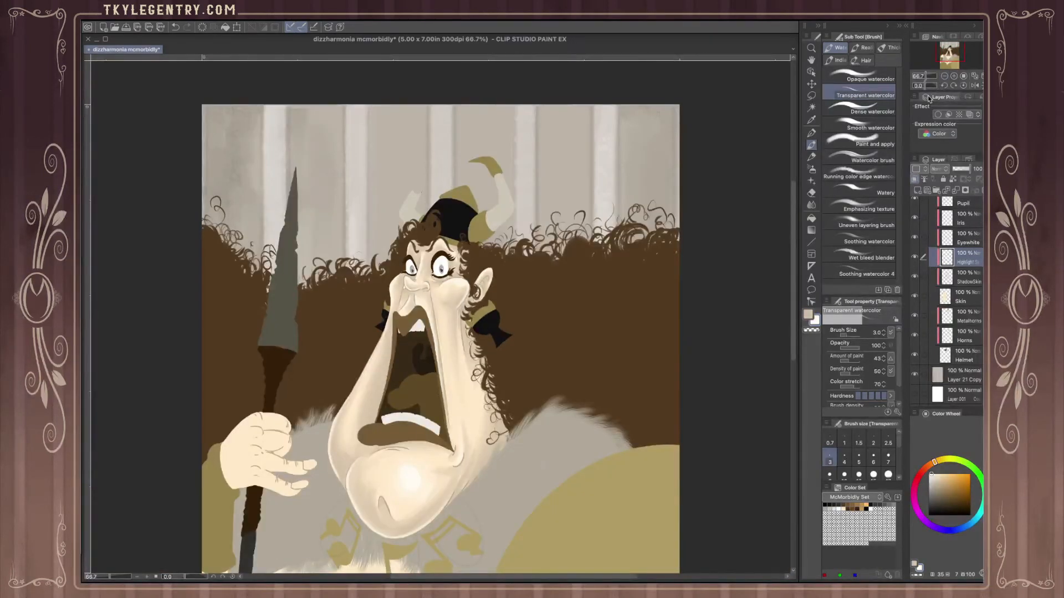
{"action": "left_click", "coordinate": [954, 76]}
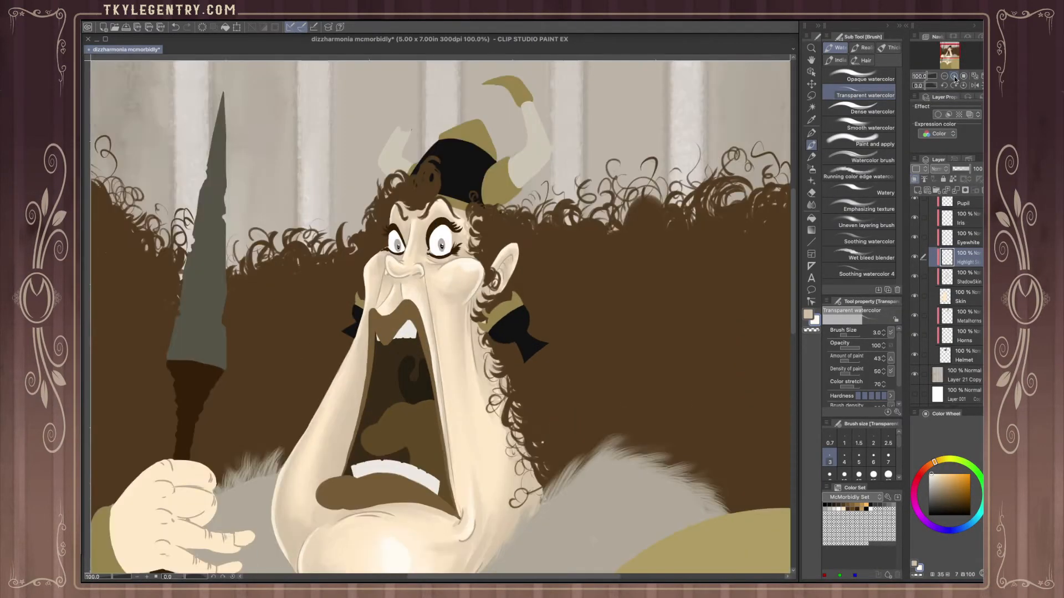
{"action": "left_click", "coordinate": [954, 76]}
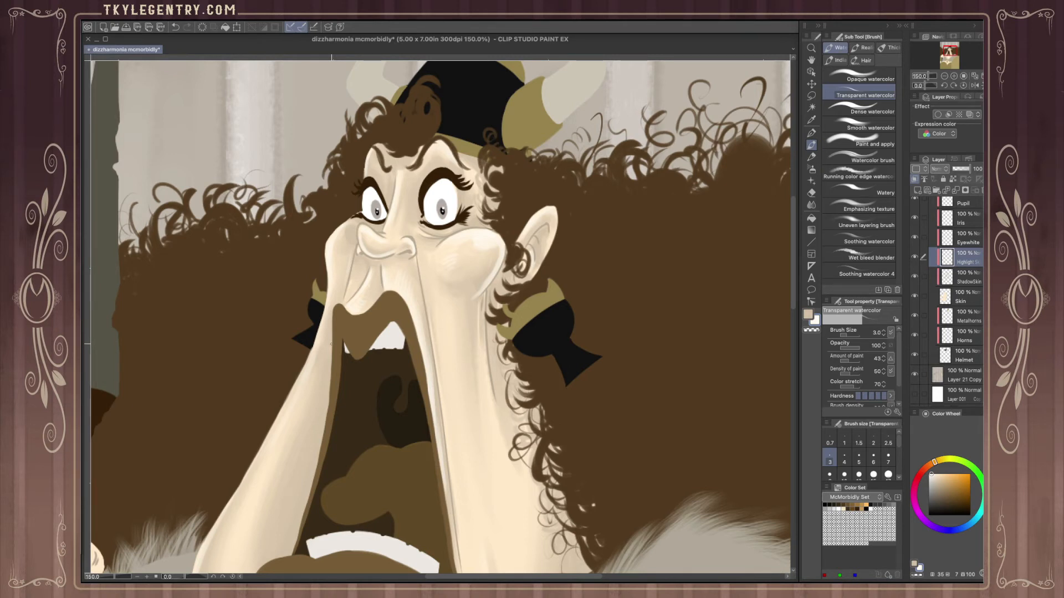
{"action": "left_click_drag", "start_coordinate": [950, 50], "coordinate": [946, 56]}
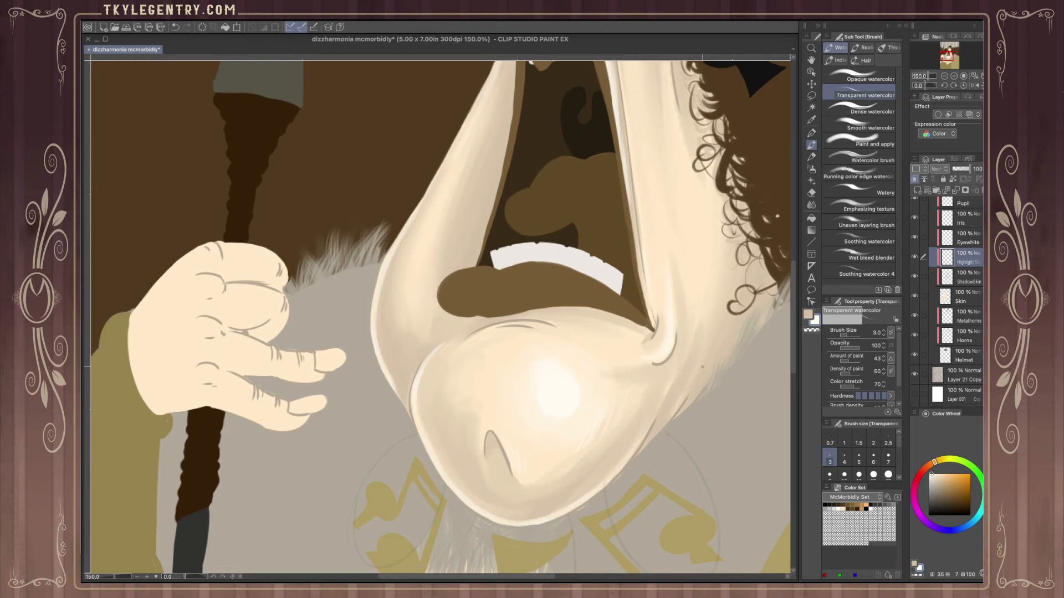
{"action": "left_click_drag", "start_coordinate": [672, 382], "coordinate": [695, 339]}
- Soften the highlight along the jowl's outer edge with Blur by fiber at brush size 12
{"action": "left_click", "coordinate": [811, 204]}
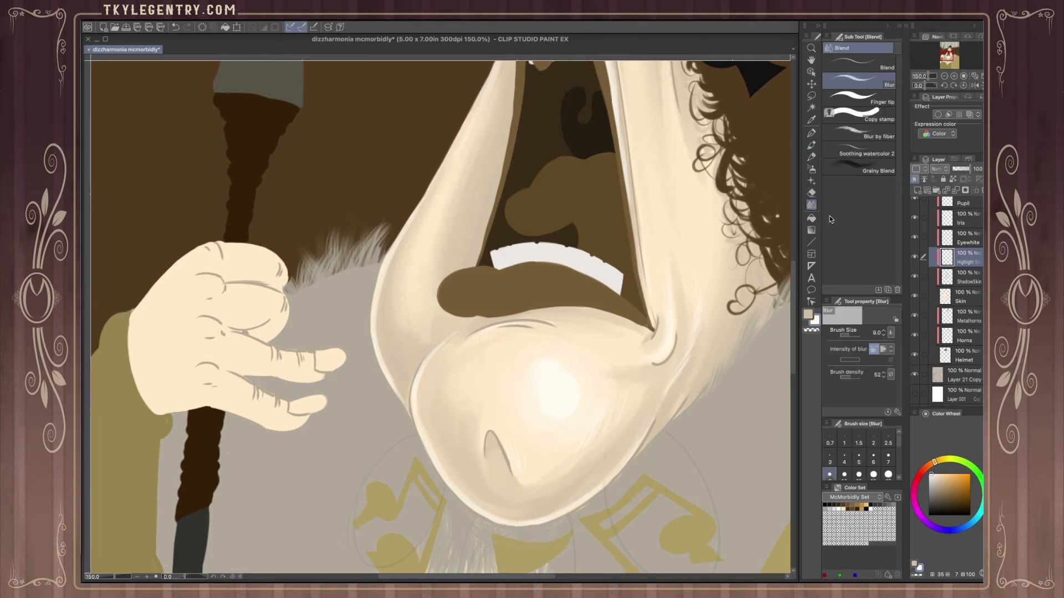
{"action": "left_click", "coordinate": [859, 133]}
{"action": "mouse_move", "coordinate": [378, 348]}
{"action": "left_mouse_down"}
{"action": "mouse_move", "coordinate": [400, 394]}
{"action": "mouse_move", "coordinate": [377, 333]}
{"action": "mouse_move", "coordinate": [386, 364]}
{"action": "mouse_move", "coordinate": [384, 287]}
{"action": "mouse_move", "coordinate": [377, 339]}
{"action": "mouse_move", "coordinate": [391, 268]}
{"action": "mouse_move", "coordinate": [382, 288]}
{"action": "mouse_move", "coordinate": [463, 129]}
{"action": "mouse_move", "coordinate": [383, 292]}
{"action": "mouse_move", "coordinate": [399, 240]}
{"action": "mouse_move", "coordinate": [377, 319]}
{"action": "mouse_move", "coordinate": [402, 405]}
{"action": "left_mouse_up"}
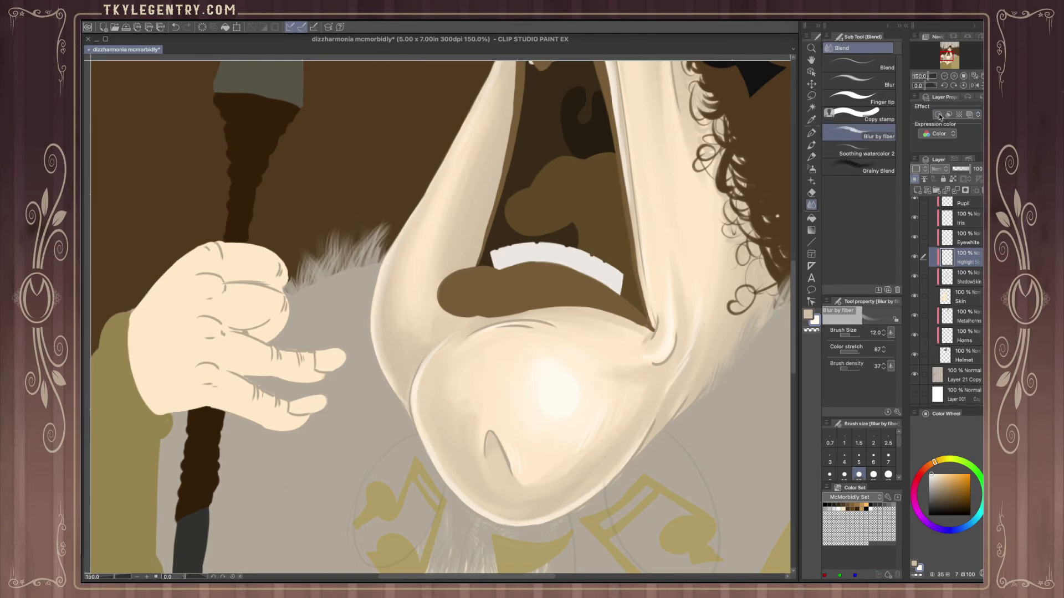
- Blend the highlights on both cheeks, the ear and the nose bridge with Blur by fiber at brush size 12
{"action": "left_click", "coordinate": [944, 77]}
{"action": "left_click", "coordinate": [944, 77]}
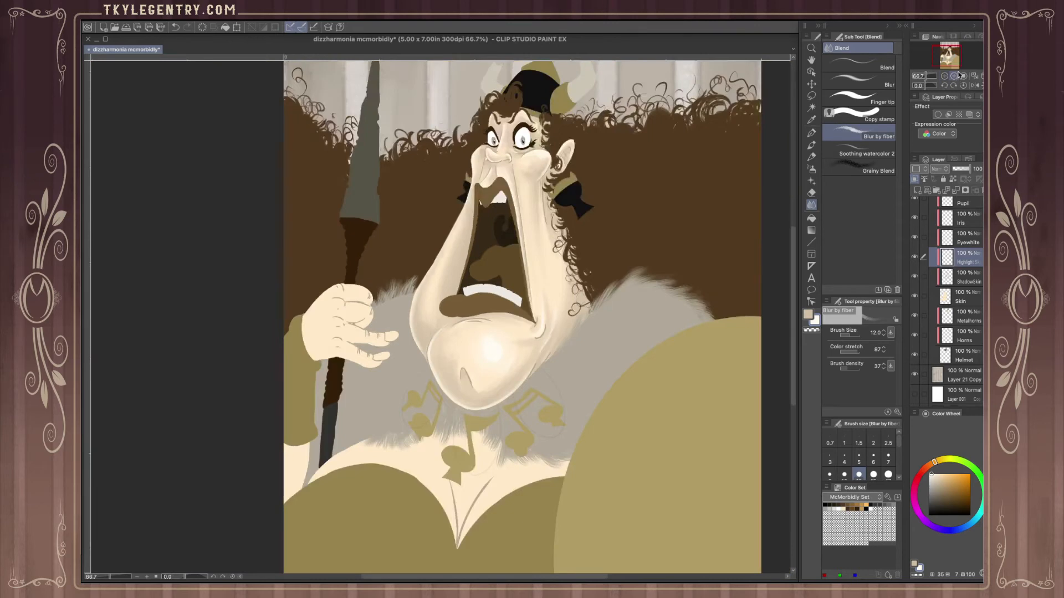
{"action": "left_click", "coordinate": [954, 77]}
{"action": "left_click", "coordinate": [954, 76]}
{"action": "left_click", "coordinate": [955, 77]}
{"action": "left_click_drag", "start_coordinate": [946, 57], "coordinate": [951, 50]}
{"action": "left_click_drag", "start_coordinate": [484, 260], "coordinate": [480, 254]}
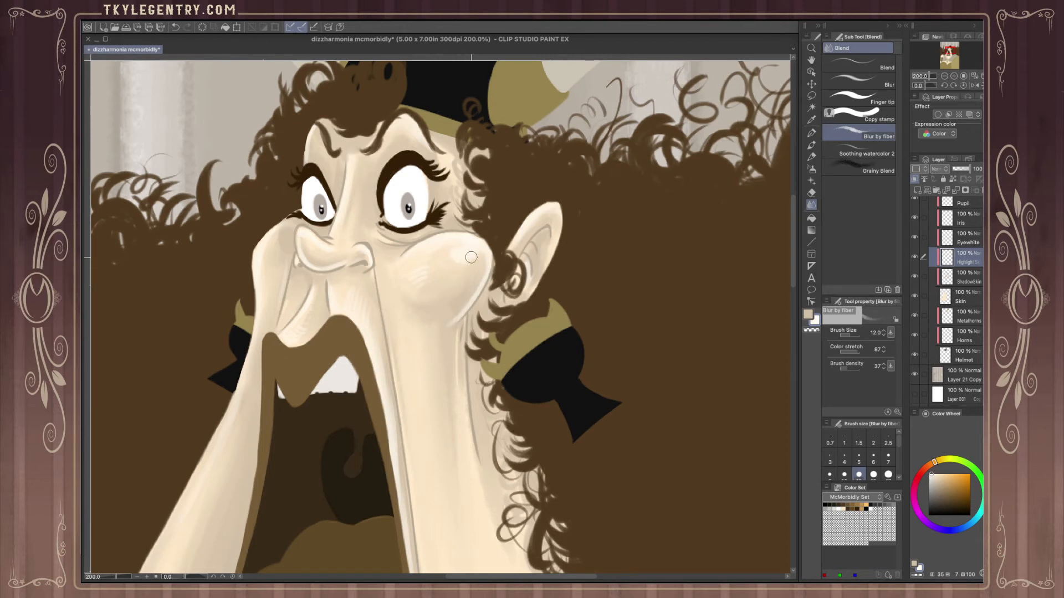
{"action": "left_click_drag", "start_coordinate": [517, 255], "coordinate": [514, 264]}
{"action": "left_click_drag", "start_coordinate": [275, 229], "coordinate": [267, 285]}
{"action": "left_click_drag", "start_coordinate": [349, 162], "coordinate": [341, 177]}
{"action": "scroll", "coordinate": [979, 288], "scroll_direction": "up", "scroll_amount": 5}
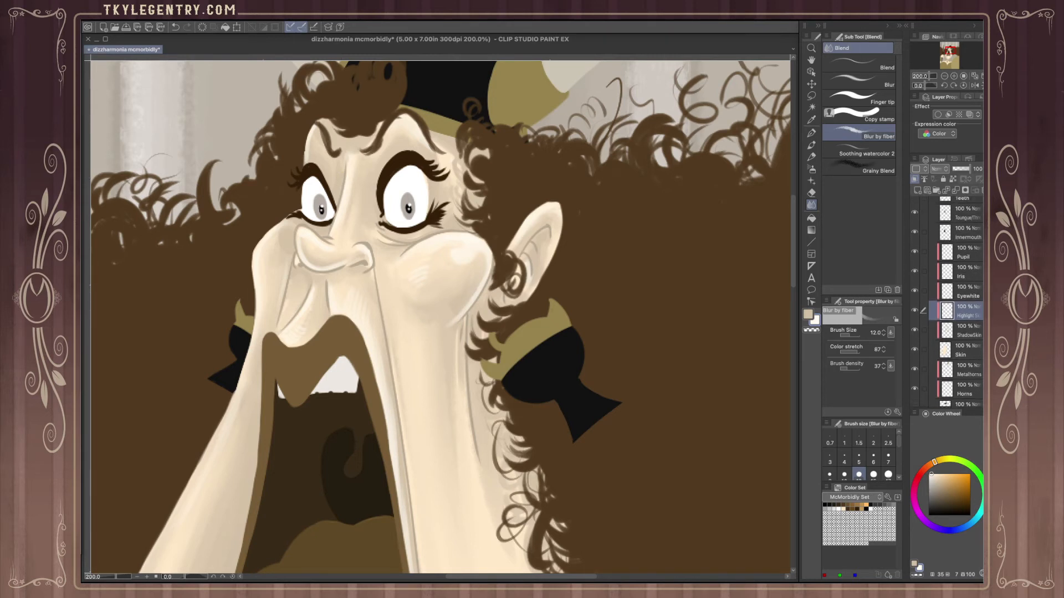
{"action": "left_click", "coordinate": [962, 232]}
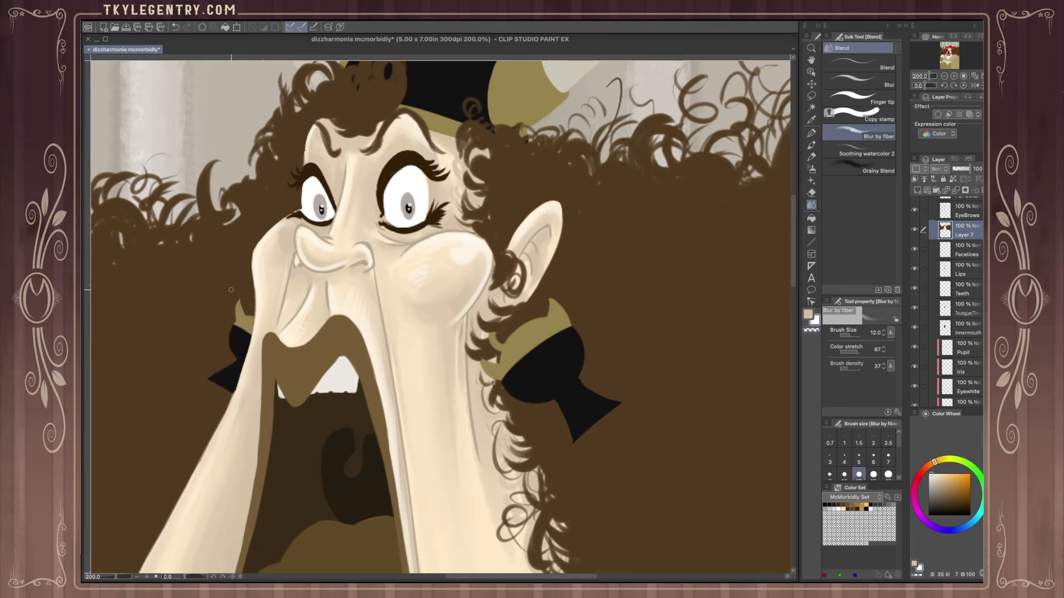
{"action": "left_click", "coordinate": [945, 76]}
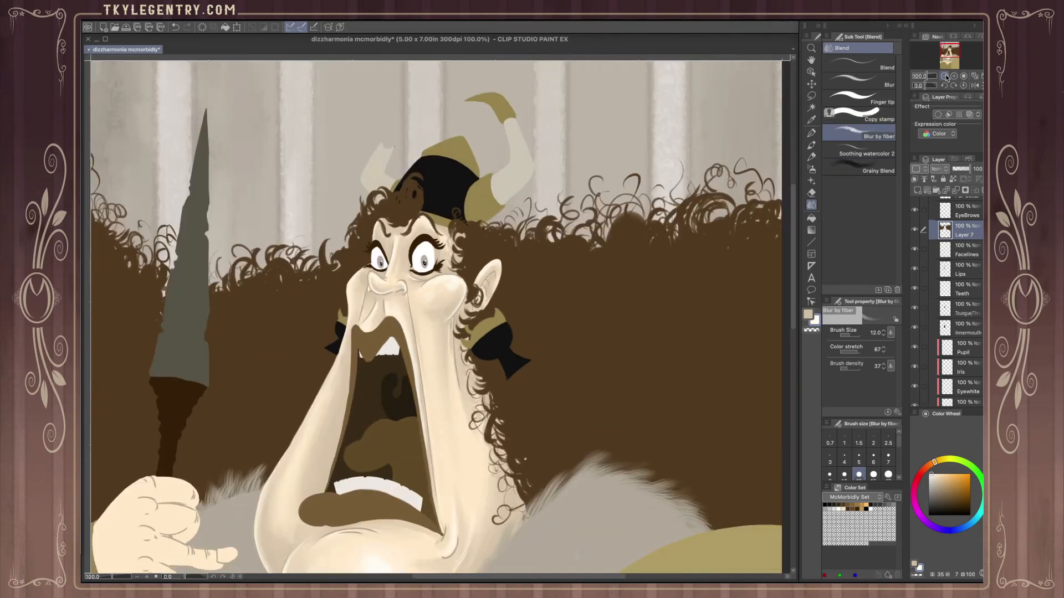
{"action": "left_click", "coordinate": [945, 77]}
{"action": "left_click_drag", "start_coordinate": [949, 51], "coordinate": [949, 53]}
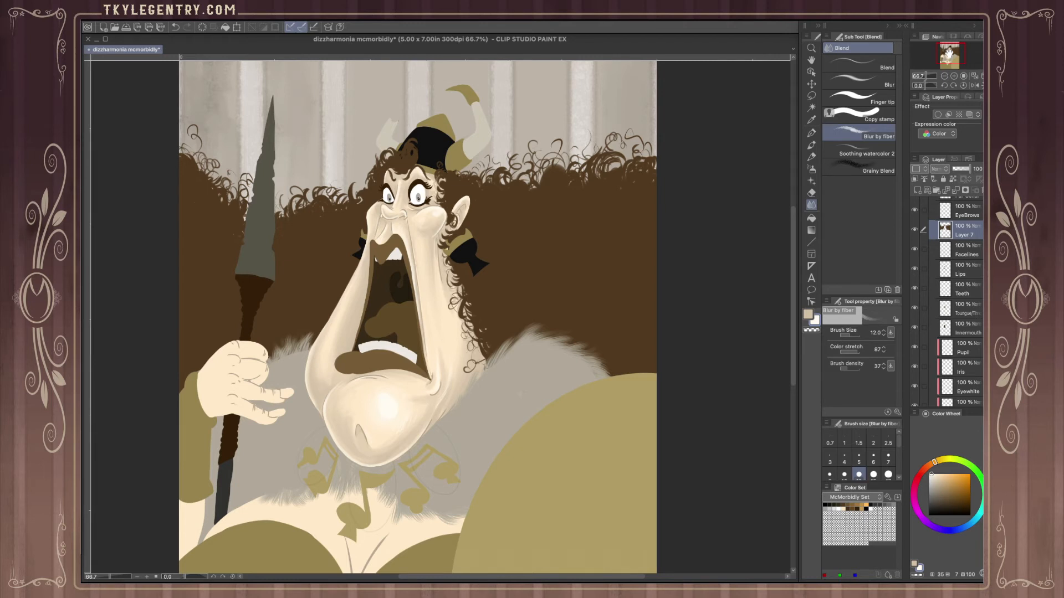
- Shade the forearm below the sleeve on the ShadowSkin layer with the darker skin tone, using Transparent watercolor at brush size 25
{"action": "left_click", "coordinate": [809, 315]}
{"action": "left_click_drag", "start_coordinate": [949, 49], "coordinate": [948, 54]}
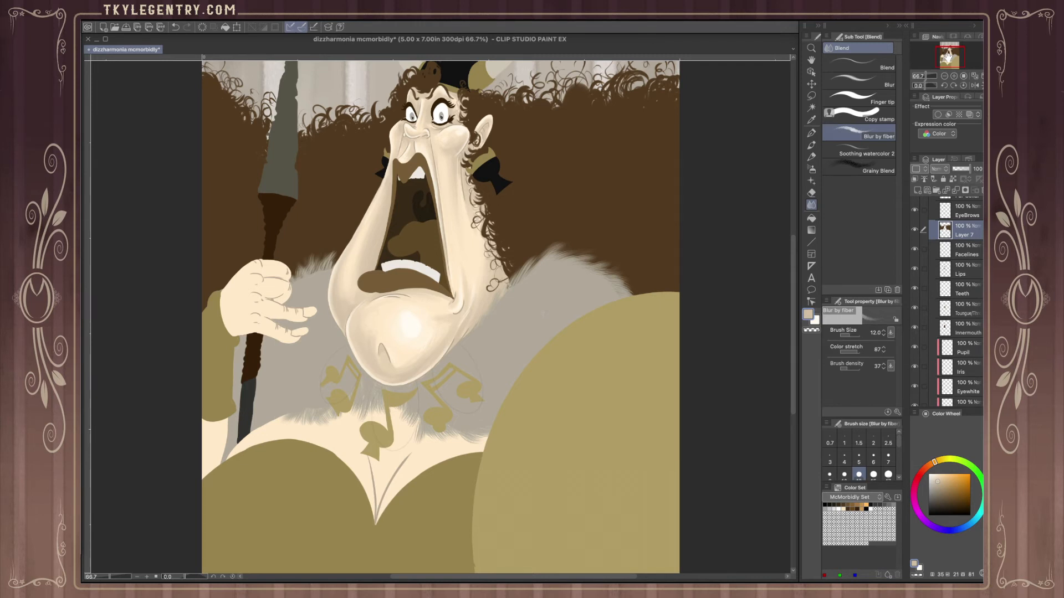
{"action": "left_click_drag", "start_coordinate": [948, 56], "coordinate": [947, 56]}
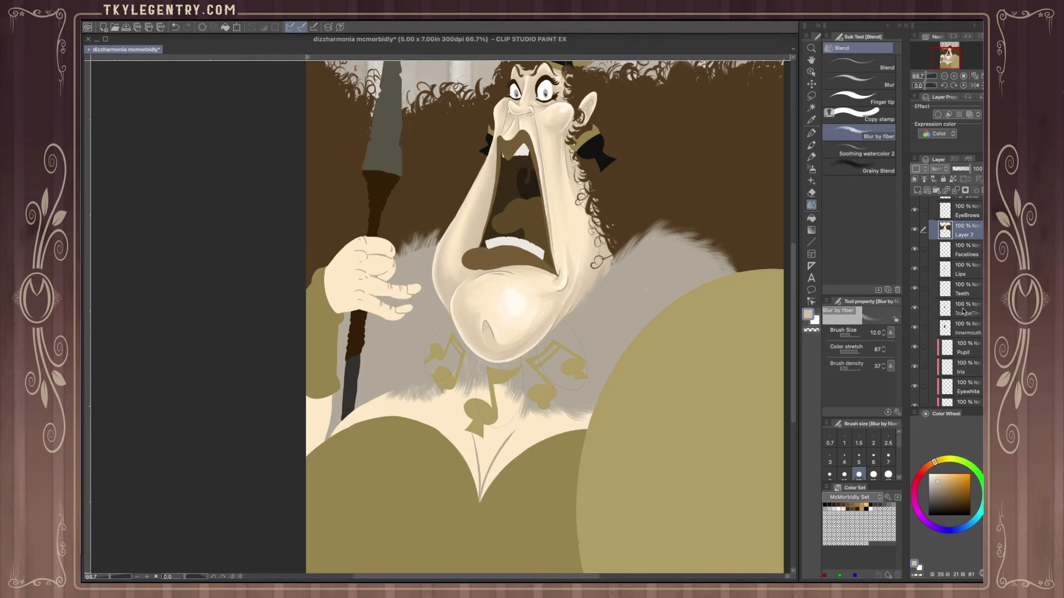
{"action": "scroll", "coordinate": [964, 310], "scroll_direction": "down", "scroll_amount": 5}
{"action": "scroll", "coordinate": [947, 328], "scroll_direction": "down", "scroll_amount": 1}
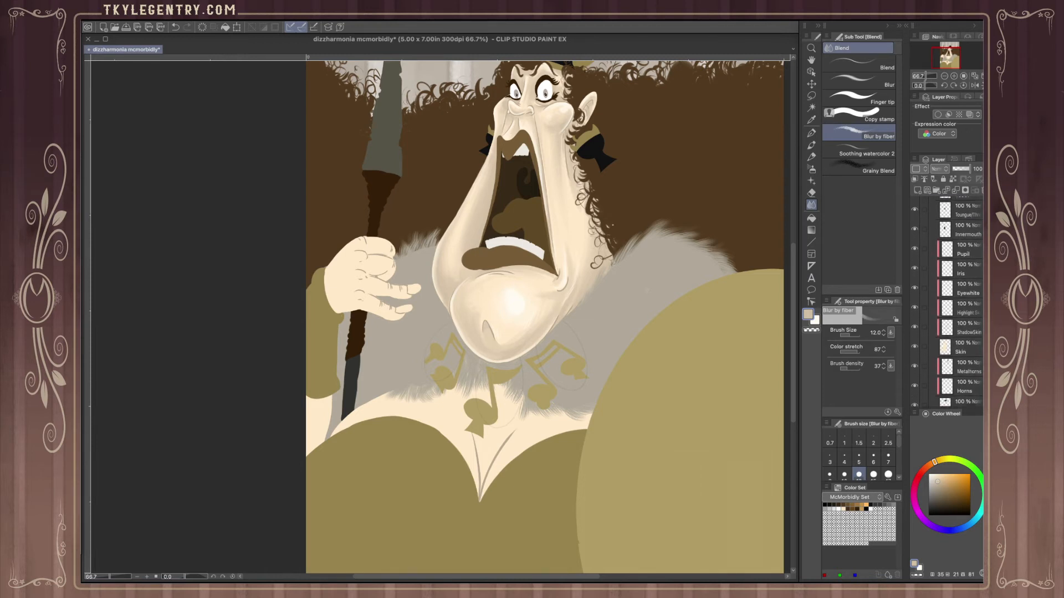
{"action": "left_click", "coordinate": [947, 328]}
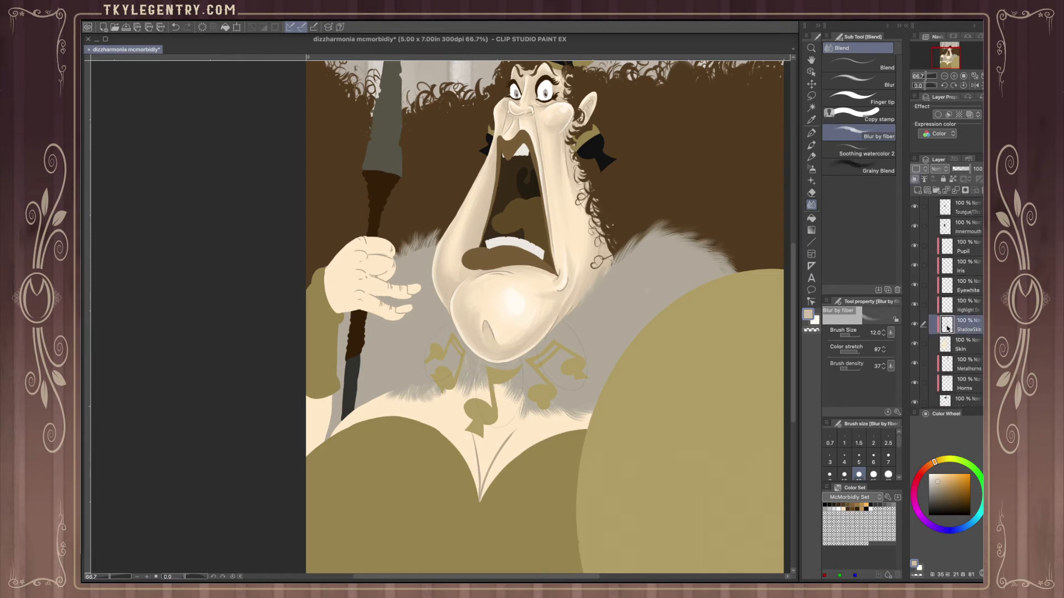
{"action": "left_click", "coordinate": [812, 145]}
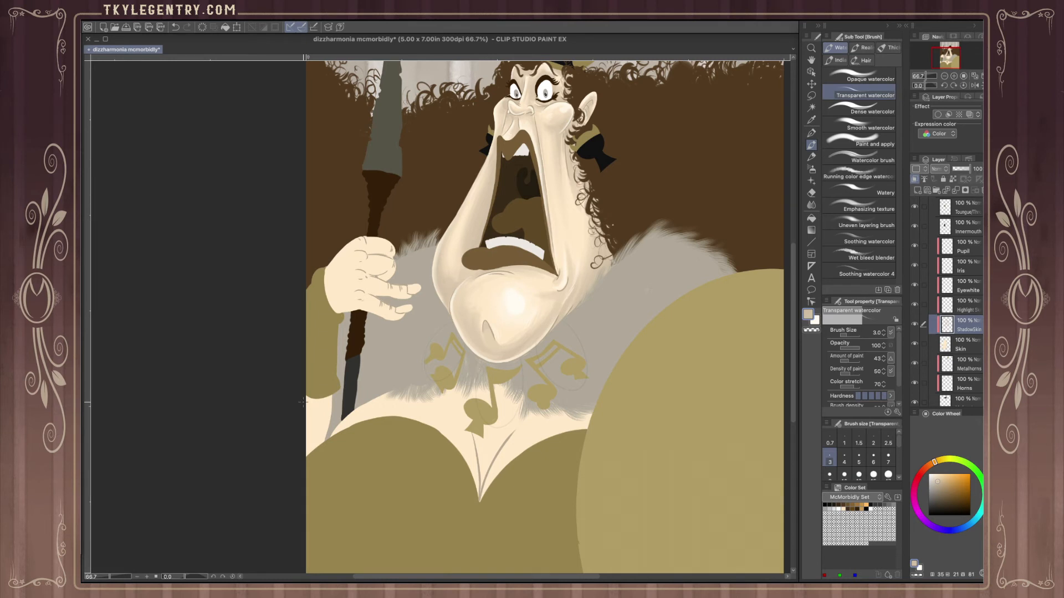
{"action": "key", "text": "bracketright"}
{"action": "key", "text": "bracketright"}
{"action": "key", "text": "bracketright"}
{"action": "key", "text": "bracketright"}
{"action": "key", "text": "bracketright"}
{"action": "key", "text": "bracketright"}
{"action": "key", "text": "bracketright"}
{"action": "key", "text": "bracketright"}
{"action": "key", "text": "bracketright"}
{"action": "key", "text": "bracketright"}
{"action": "key", "text": "bracketright"}
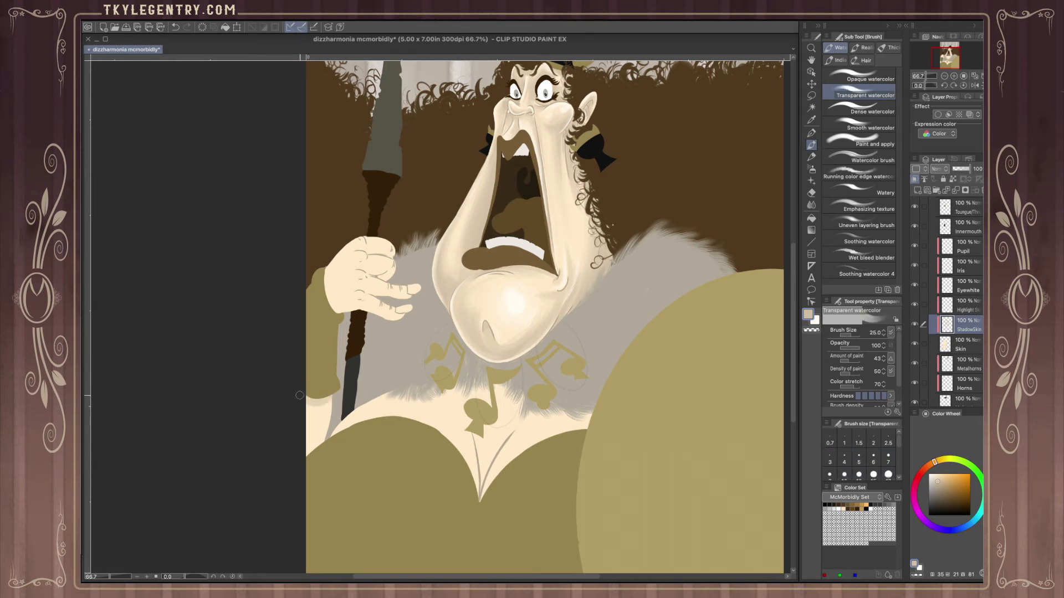
{"action": "mouse_move", "coordinate": [317, 403]}
{"action": "left_mouse_down"}
{"action": "mouse_move", "coordinate": [297, 447]}
{"action": "mouse_move", "coordinate": [326, 406]}
{"action": "mouse_move", "coordinate": [312, 447]}
{"action": "mouse_move", "coordinate": [328, 398]}
{"action": "mouse_move", "coordinate": [320, 442]}
{"action": "left_mouse_up"}
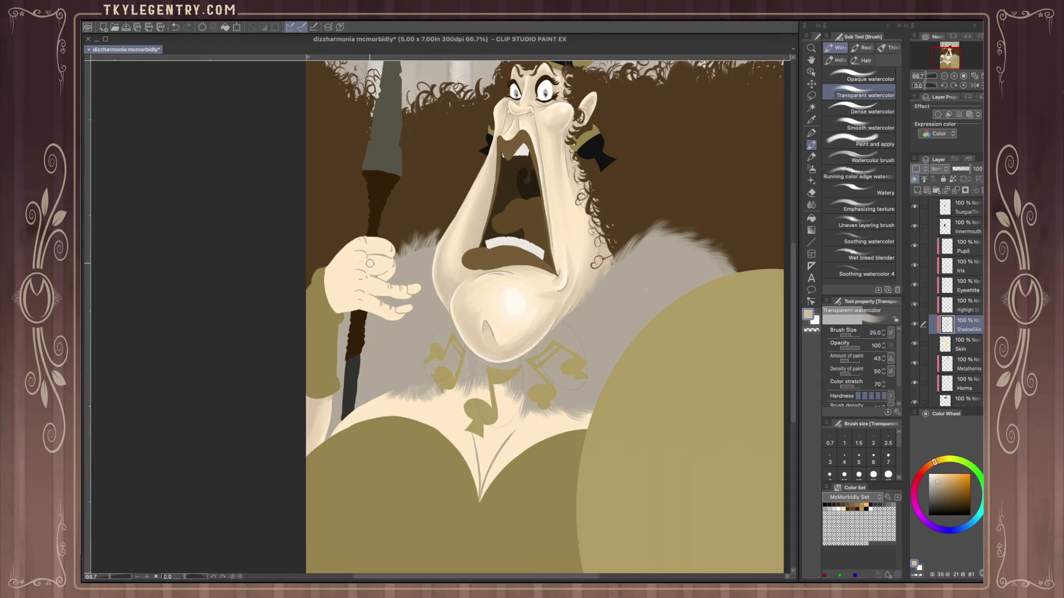
- Shade the palm edge and fingers of the raised hand and touch up the forearm shadow at brush size 15
{"action": "key", "text": "bracketleft"}
{"action": "key", "text": "bracketleft"}
{"action": "key", "text": "bracketleft"}
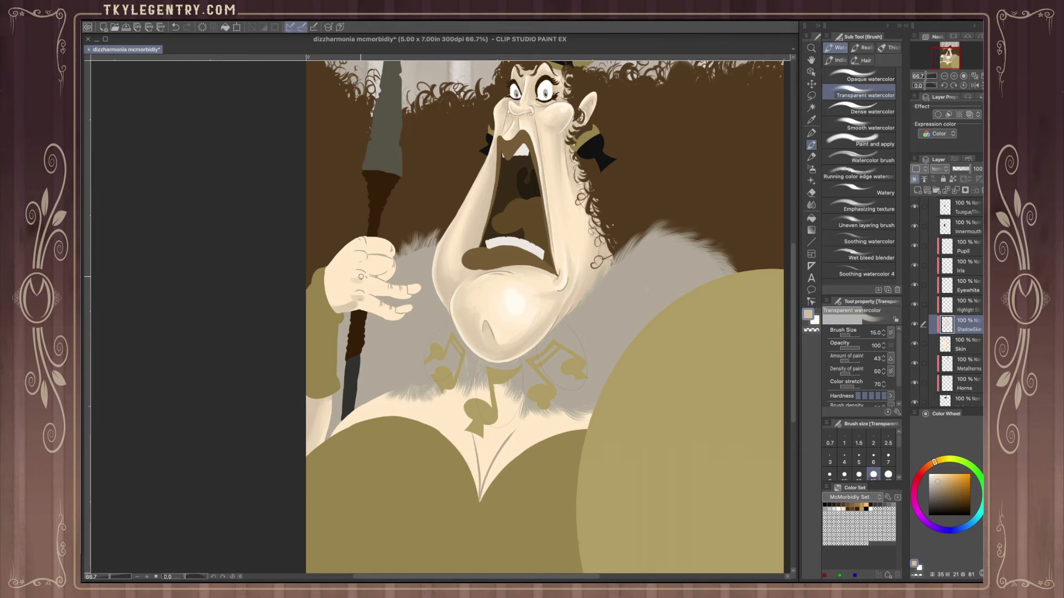
{"action": "mouse_move", "coordinate": [328, 287]}
{"action": "left_mouse_down"}
{"action": "mouse_move", "coordinate": [350, 299]}
{"action": "mouse_move", "coordinate": [361, 253]}
{"action": "mouse_move", "coordinate": [356, 245]}
{"action": "mouse_move", "coordinate": [347, 253]}
{"action": "mouse_move", "coordinate": [401, 233]}
{"action": "mouse_move", "coordinate": [370, 241]}
{"action": "mouse_move", "coordinate": [373, 265]}
{"action": "mouse_move", "coordinate": [364, 267]}
{"action": "mouse_move", "coordinate": [377, 273]}
{"action": "mouse_move", "coordinate": [364, 260]}
{"action": "mouse_move", "coordinate": [379, 251]}
{"action": "mouse_move", "coordinate": [367, 246]}
{"action": "mouse_move", "coordinate": [392, 250]}
{"action": "mouse_move", "coordinate": [377, 285]}
{"action": "mouse_move", "coordinate": [363, 285]}
{"action": "mouse_move", "coordinate": [399, 296]}
{"action": "mouse_move", "coordinate": [396, 283]}
{"action": "mouse_move", "coordinate": [369, 290]}
{"action": "mouse_move", "coordinate": [355, 305]}
{"action": "mouse_move", "coordinate": [384, 317]}
{"action": "left_mouse_up"}
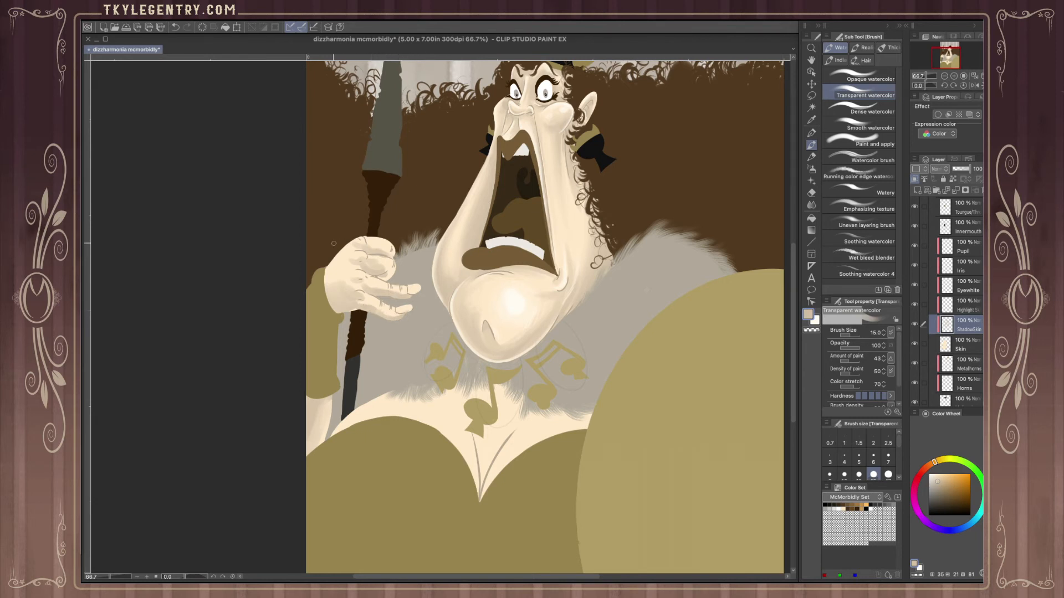
{"action": "left_click_drag", "start_coordinate": [326, 271], "coordinate": [336, 303]}
{"action": "left_click_drag", "start_coordinate": [312, 421], "coordinate": [322, 408]}
- Paint a shadow in the cleavage fold beneath the pendant and lighten its upper part with the Soft eraser
{"action": "mouse_move", "coordinate": [478, 430]}
{"action": "left_mouse_down"}
{"action": "mouse_move", "coordinate": [472, 510]}
{"action": "mouse_move", "coordinate": [482, 464]}
{"action": "mouse_move", "coordinate": [479, 489]}
{"action": "mouse_move", "coordinate": [518, 421]}
{"action": "mouse_move", "coordinate": [484, 471]}
{"action": "mouse_move", "coordinate": [488, 435]}
{"action": "mouse_move", "coordinate": [466, 409]}
{"action": "mouse_move", "coordinate": [484, 436]}
{"action": "left_mouse_up"}
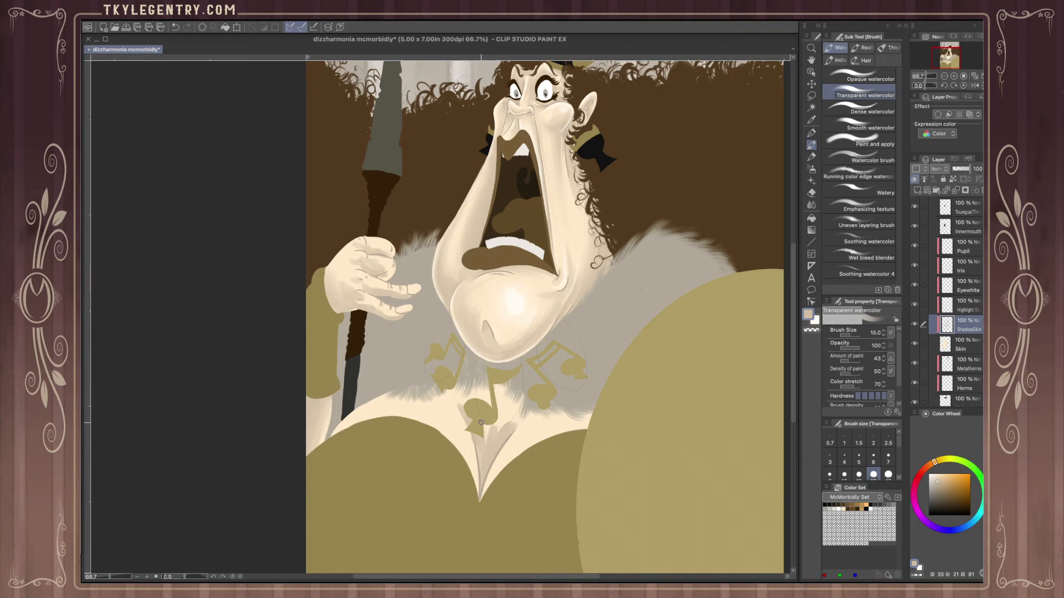
{"action": "mouse_move", "coordinate": [481, 423]}
{"action": "left_mouse_down"}
{"action": "mouse_move", "coordinate": [505, 413]}
{"action": "mouse_move", "coordinate": [509, 429]}
{"action": "left_mouse_up"}
{"action": "left_click", "coordinate": [812, 193]}
{"action": "left_click", "coordinate": [862, 89]}
{"action": "mouse_move", "coordinate": [497, 393]}
{"action": "left_mouse_down"}
{"action": "mouse_move", "coordinate": [513, 393]}
{"action": "mouse_move", "coordinate": [484, 418]}
{"action": "mouse_move", "coordinate": [491, 436]}
{"action": "left_mouse_up"}
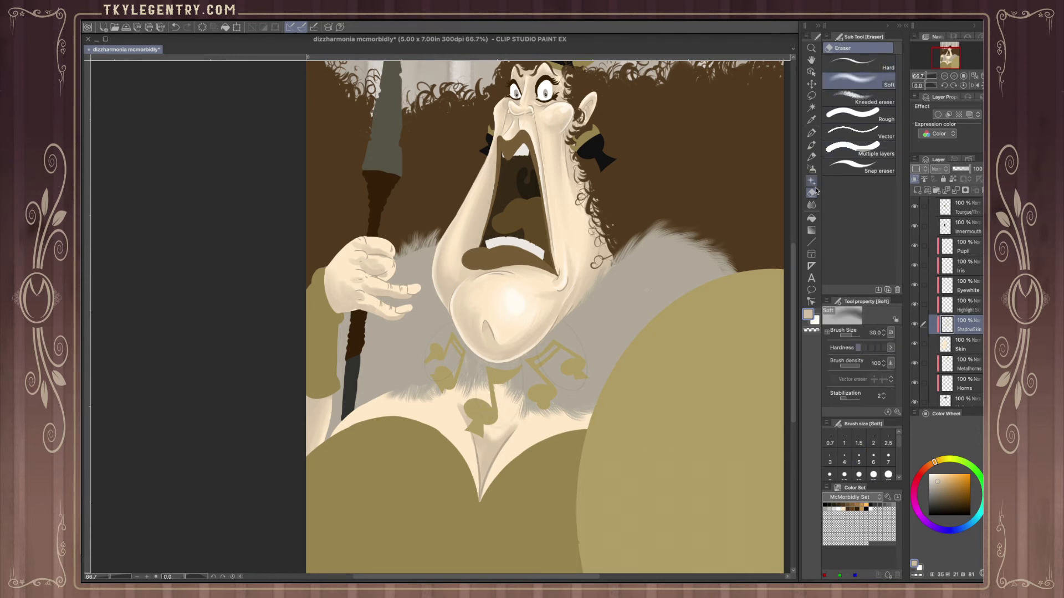
{"action": "key", "text": "j"}
{"action": "key", "text": "bracketright"}
{"action": "key", "text": "bracketright"}
{"action": "key", "text": "bracketright"}
{"action": "key", "text": "bracketright"}
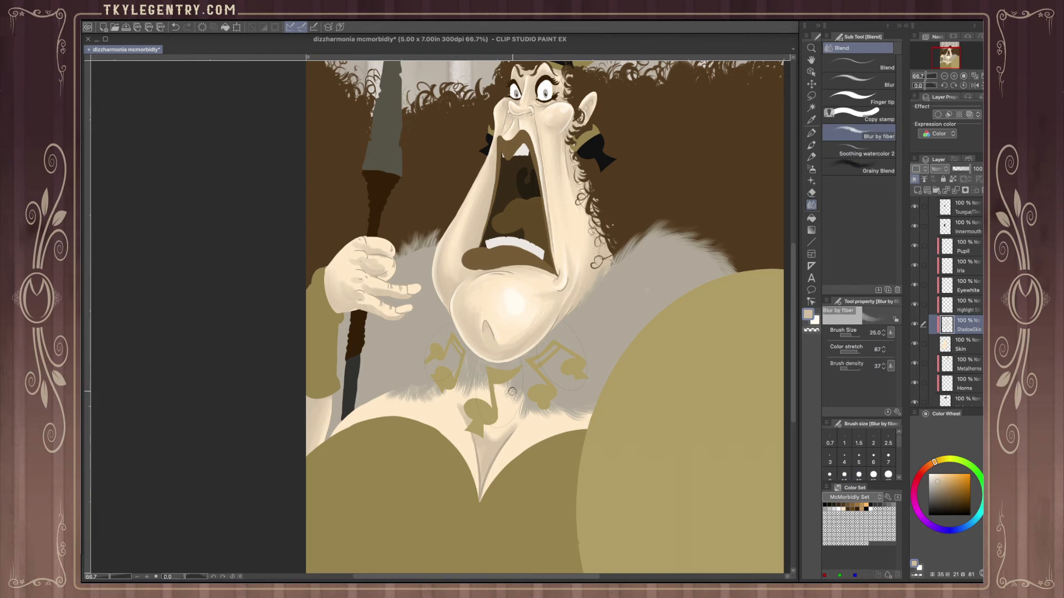
{"action": "key", "text": "bracketright"}
- Deepen the shadow at the lowest point of the cleavage with an enlarged Transparent watercolor brush
{"action": "left_click", "coordinate": [811, 145]}
{"action": "left_click", "coordinate": [872, 95]}
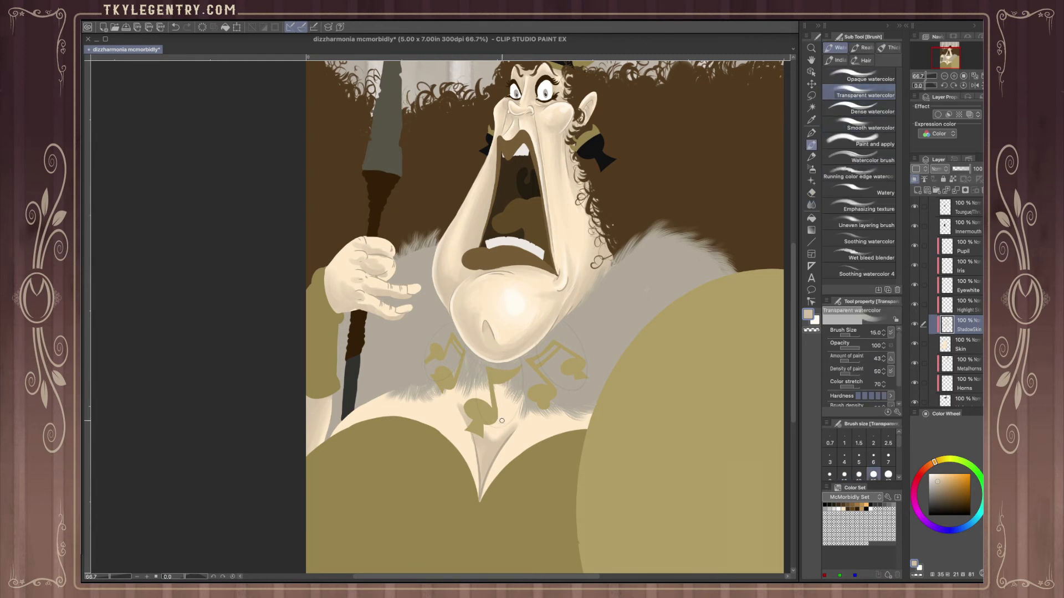
{"action": "key", "text": "bracketright"}
{"action": "key", "text": "bracketright"}
{"action": "key", "text": "bracketright"}
{"action": "key", "text": "bracketright"}
{"action": "key", "text": "bracketright"}
{"action": "mouse_move", "coordinate": [481, 505]}
{"action": "left_mouse_down"}
{"action": "mouse_move", "coordinate": [527, 451]}
{"action": "mouse_move", "coordinate": [478, 460]}
{"action": "mouse_move", "coordinate": [480, 478]}
{"action": "left_mouse_up"}
- Extend the shadow up along the side of the cleavage fold with strokes at brush size 15
{"action": "key", "text": "bracketleft"}
{"action": "key", "text": "bracketleft"}
{"action": "key", "text": "bracketleft"}
{"action": "key", "text": "bracketleft"}
{"action": "key", "text": "bracketleft"}
{"action": "left_click_drag", "start_coordinate": [518, 422], "coordinate": [500, 437]}
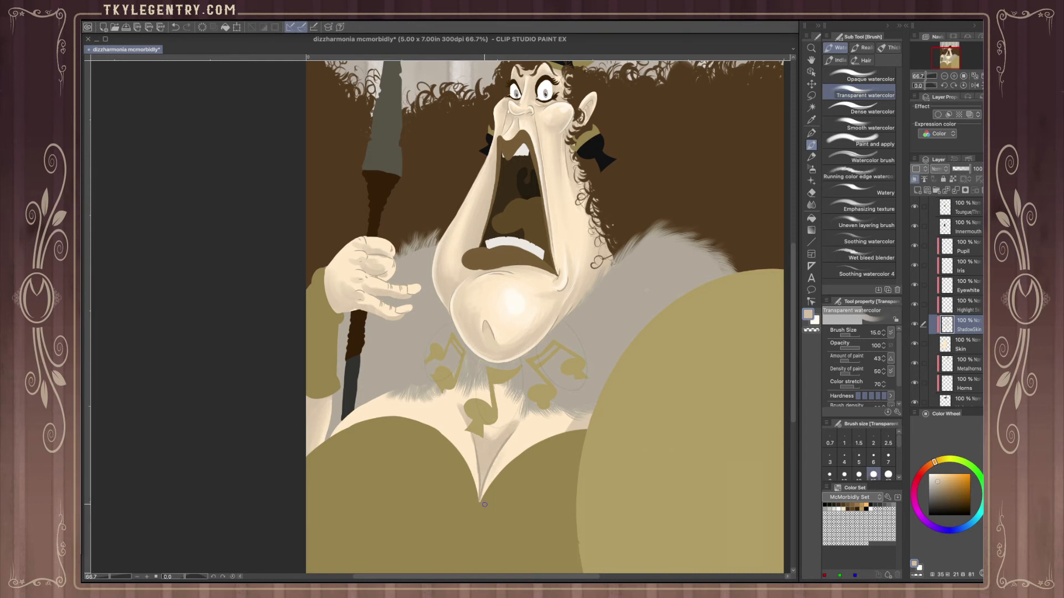
{"action": "left_click_drag", "start_coordinate": [501, 459], "coordinate": [510, 446]}
{"action": "mouse_move", "coordinate": [492, 482]}
{"action": "left_mouse_down"}
{"action": "mouse_move", "coordinate": [482, 496]}
{"action": "mouse_move", "coordinate": [524, 452]}
{"action": "mouse_move", "coordinate": [566, 429]}
{"action": "mouse_move", "coordinate": [515, 439]}
{"action": "left_mouse_up"}
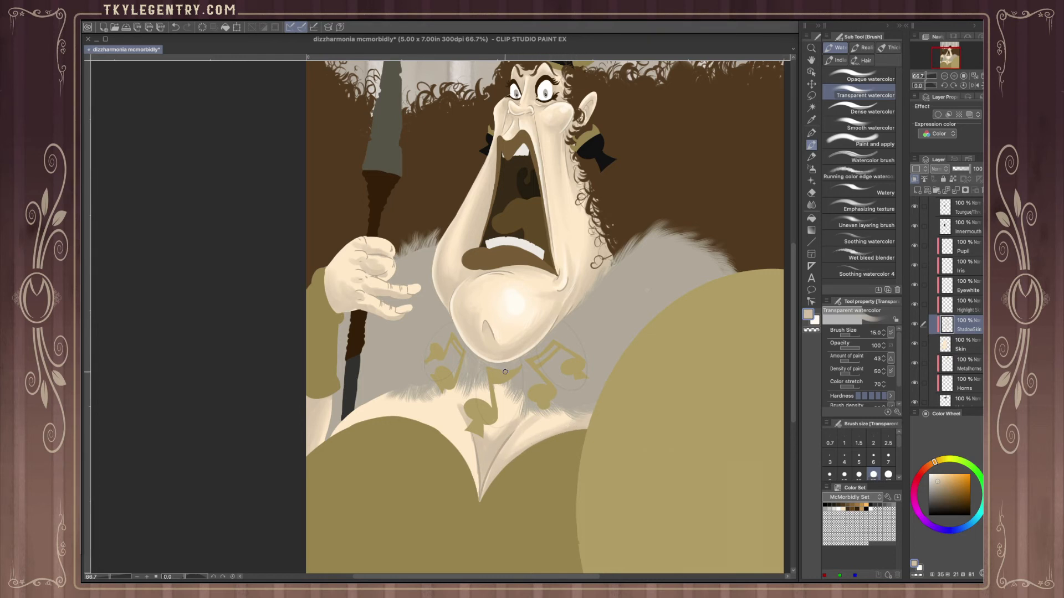
- Shade the upper chest under the fur collar, around the pendant and along the bodice neckline at brush size 15
{"action": "left_click_drag", "start_coordinate": [505, 373], "coordinate": [518, 412]}
{"action": "left_click_drag", "start_coordinate": [337, 432], "coordinate": [391, 415]}
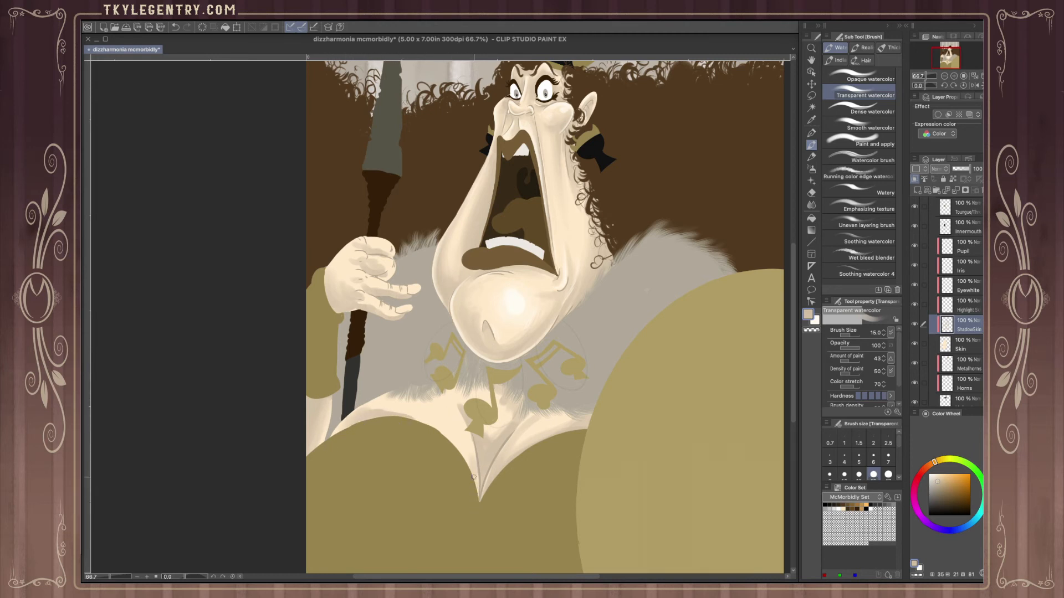
{"action": "left_click_drag", "start_coordinate": [417, 422], "coordinate": [445, 439]}
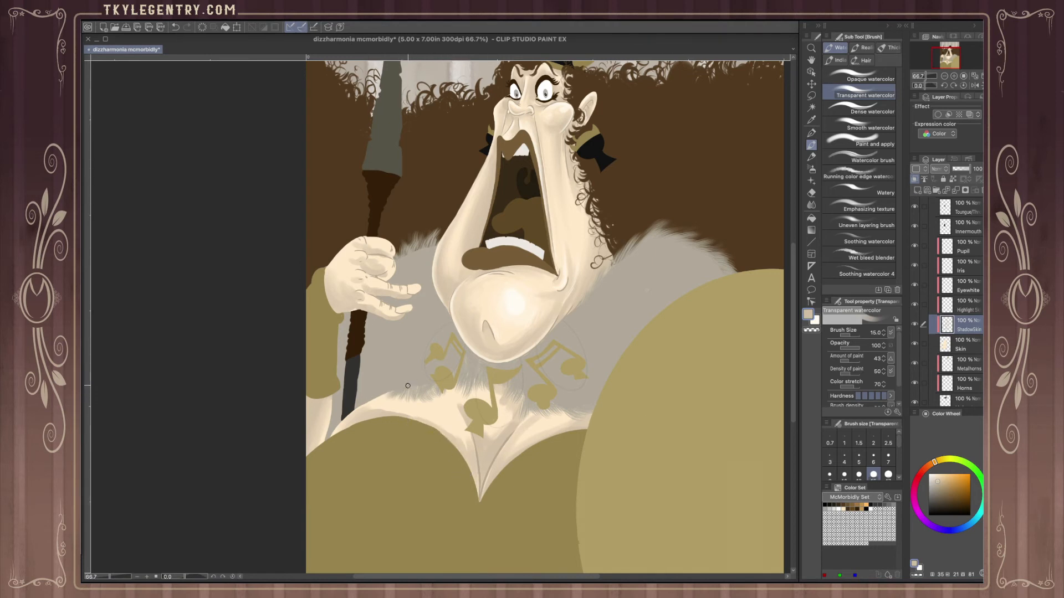
{"action": "mouse_move", "coordinate": [426, 390]}
{"action": "left_mouse_down"}
{"action": "mouse_move", "coordinate": [475, 378]}
{"action": "mouse_move", "coordinate": [446, 393]}
{"action": "mouse_move", "coordinate": [405, 386]}
{"action": "mouse_move", "coordinate": [395, 391]}
{"action": "mouse_move", "coordinate": [416, 386]}
{"action": "mouse_move", "coordinate": [376, 398]}
{"action": "mouse_move", "coordinate": [421, 384]}
{"action": "mouse_move", "coordinate": [396, 401]}
{"action": "mouse_move", "coordinate": [480, 403]}
{"action": "left_mouse_up"}
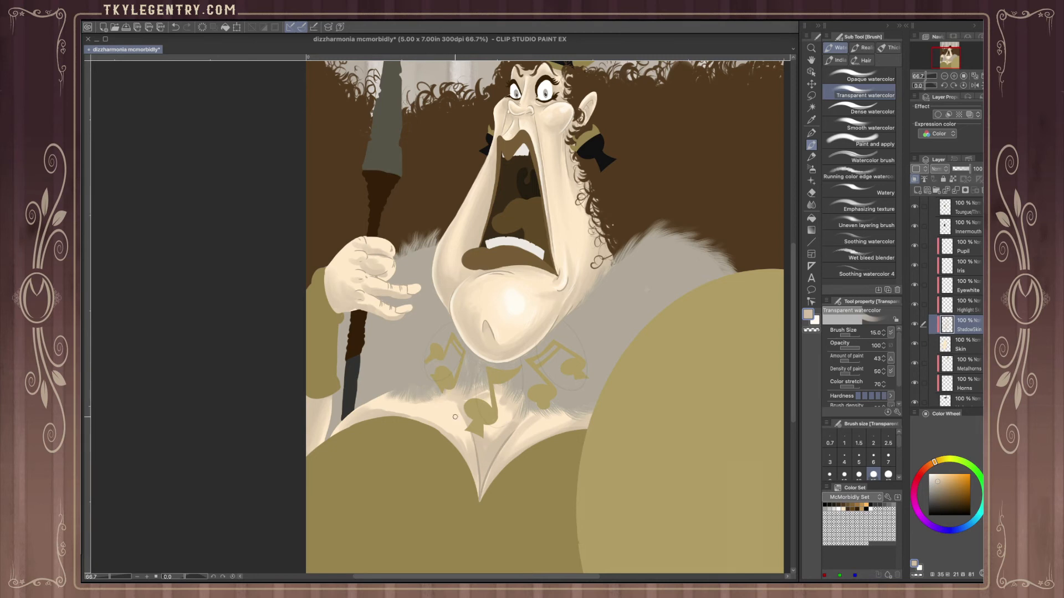
{"action": "left_click_drag", "start_coordinate": [448, 397], "coordinate": [465, 427]}
- Blend the chest shadows along the bodice neckline using Blur by fiber at brush size 20
{"action": "left_click", "coordinate": [811, 205]}
{"action": "left_click", "coordinate": [877, 135]}
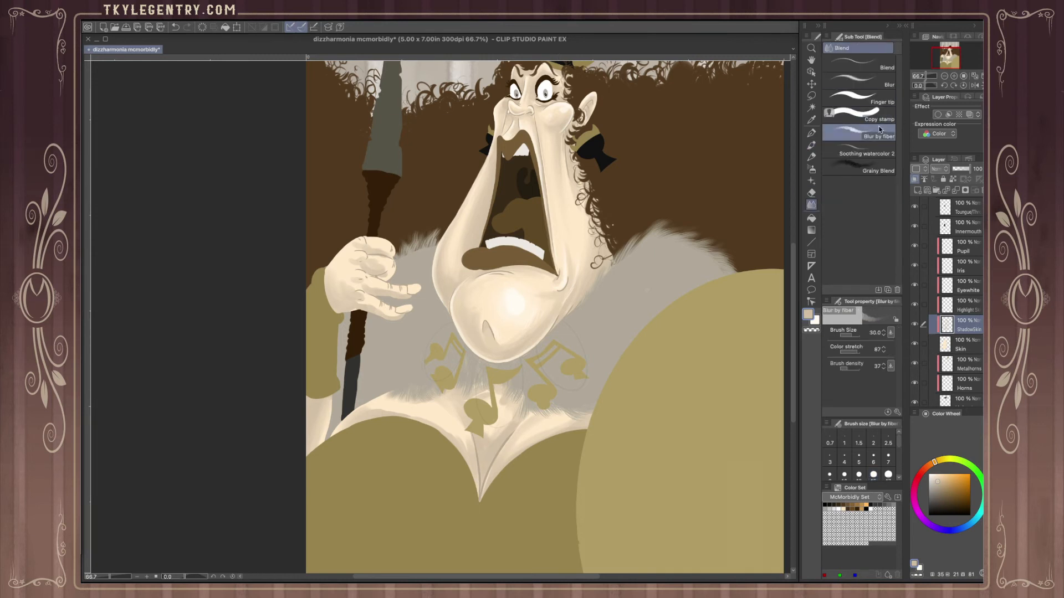
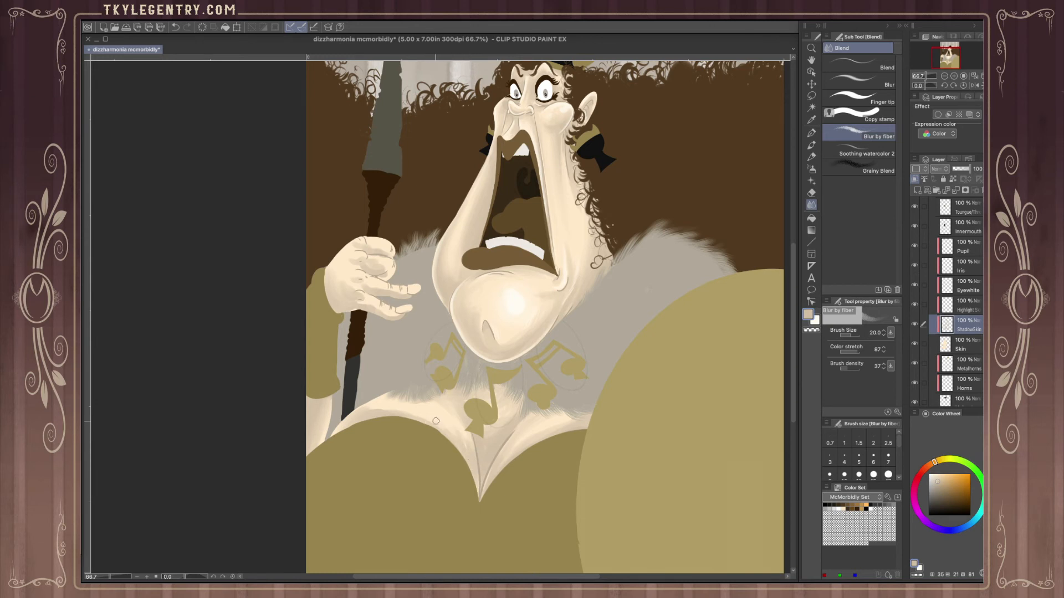
{"action": "left_click", "coordinate": [944, 85]}
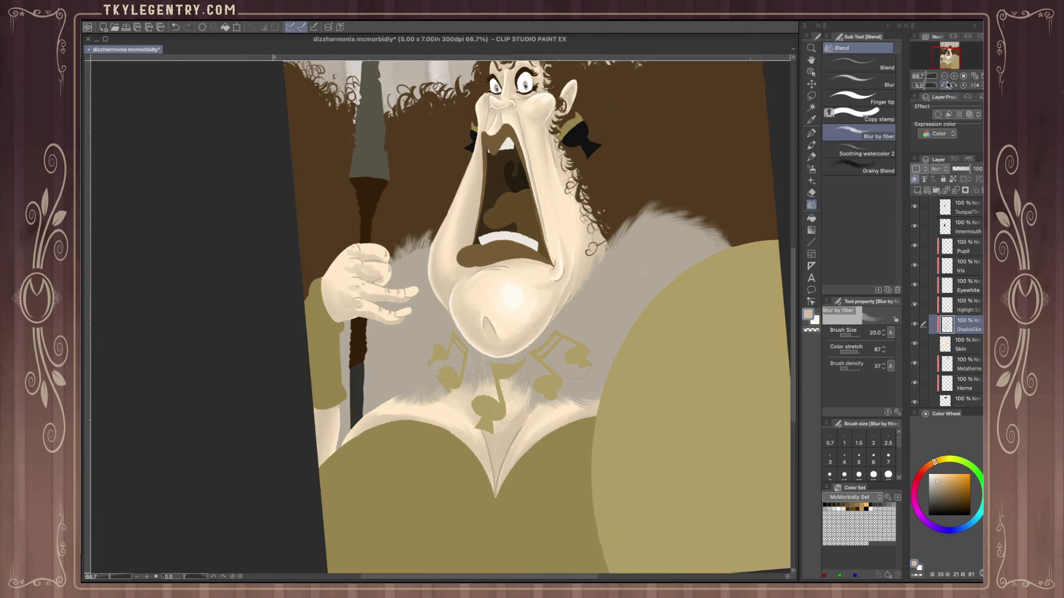
{"action": "left_click", "coordinate": [943, 86]}
{"action": "left_click", "coordinate": [944, 86]}
{"action": "left_click", "coordinate": [943, 85]}
{"action": "left_click", "coordinate": [944, 85]}
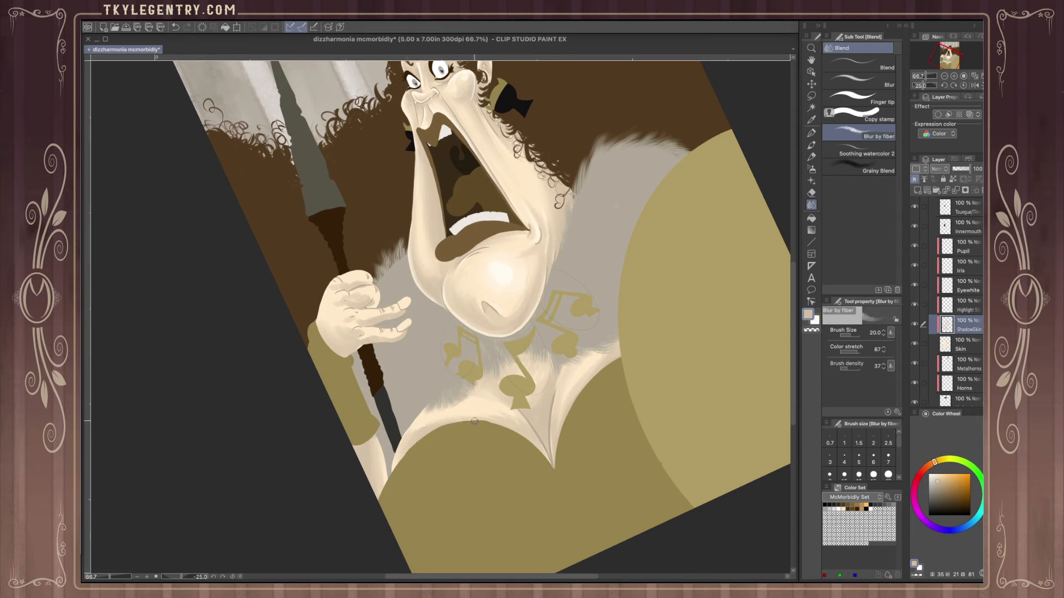
- Soften the upper chest shading above the bodice using the Blur tool enlarged to size 60
{"action": "left_click", "coordinate": [858, 81]}
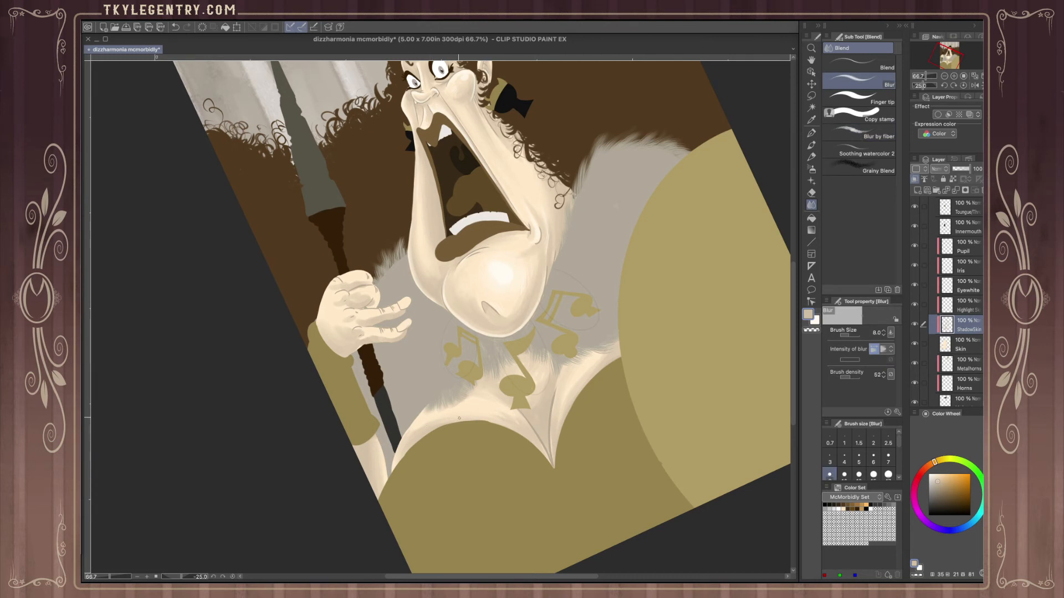
{"action": "key", "text": "]"}
{"action": "key", "text": "]"}
{"action": "key", "text": "]"}
{"action": "key", "text": "]"}
{"action": "key", "text": "]"}
{"action": "key", "text": "]"}
{"action": "key", "text": "]"}
{"action": "key", "text": "]"}
{"action": "key", "text": "]"}
{"action": "key", "text": "]"}
{"action": "left_click", "coordinate": [963, 85]}
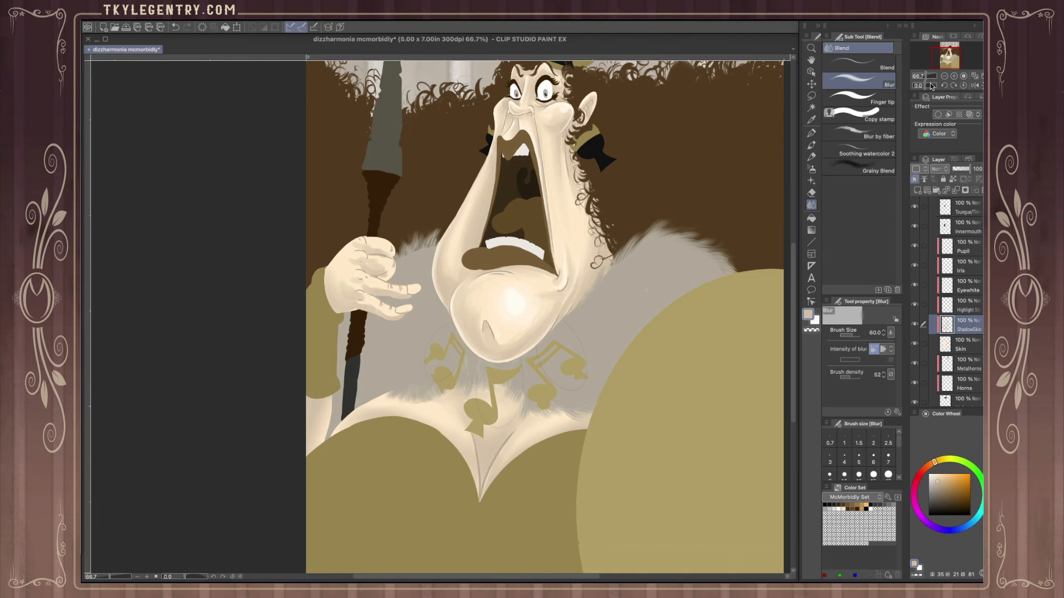
- On the Fur Collar layer, clean up the lower fur edge above the chest with the Hard eraser at size 5
{"action": "scroll", "coordinate": [940, 263], "scroll_direction": "up", "scroll_amount": 10}
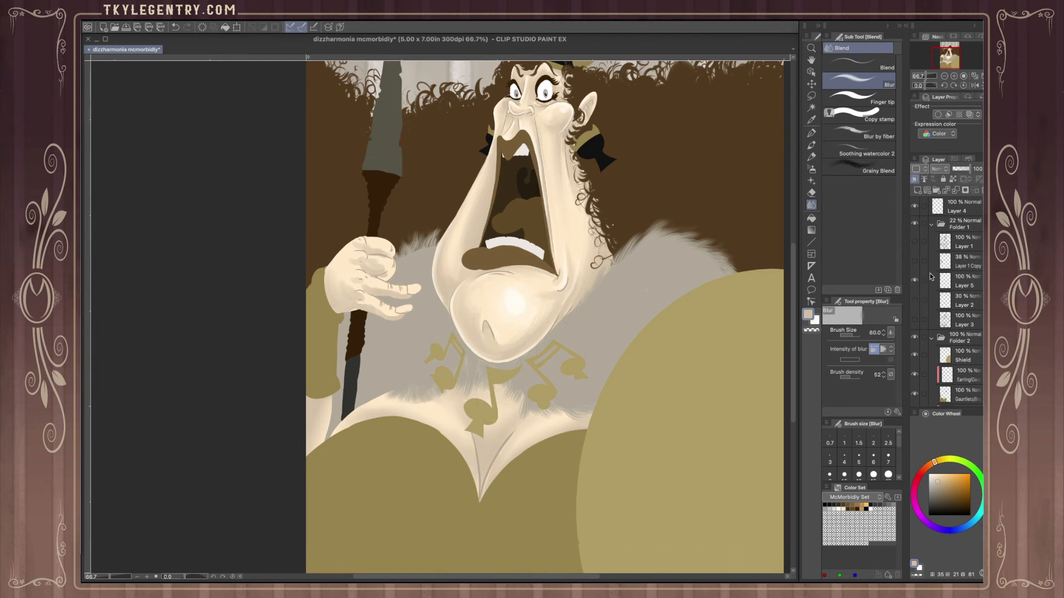
{"action": "scroll", "coordinate": [953, 300], "scroll_direction": "down", "scroll_amount": 4}
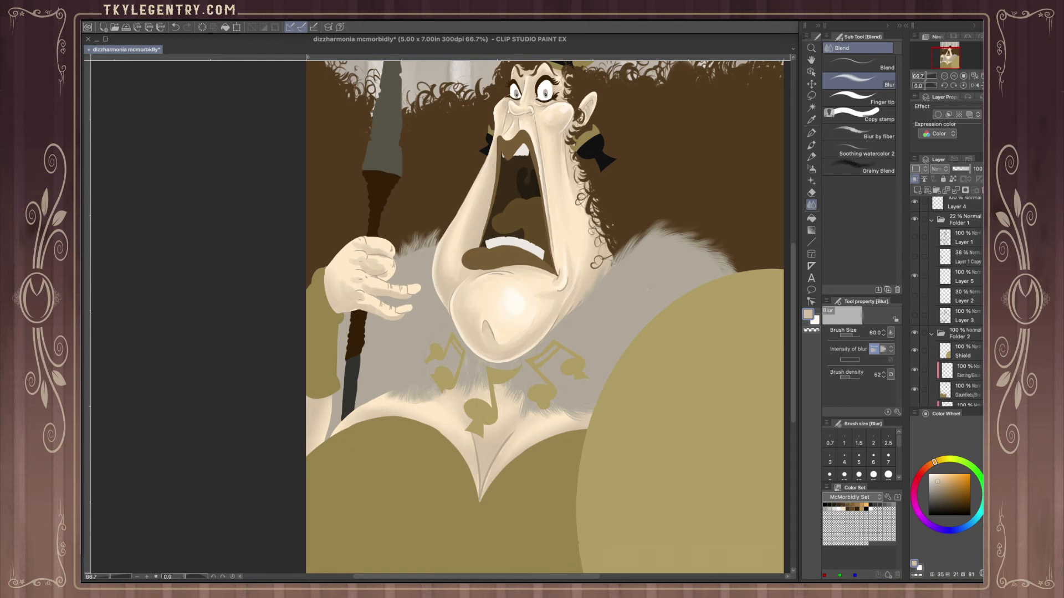
{"action": "scroll", "coordinate": [953, 299], "scroll_direction": "down", "scroll_amount": 8}
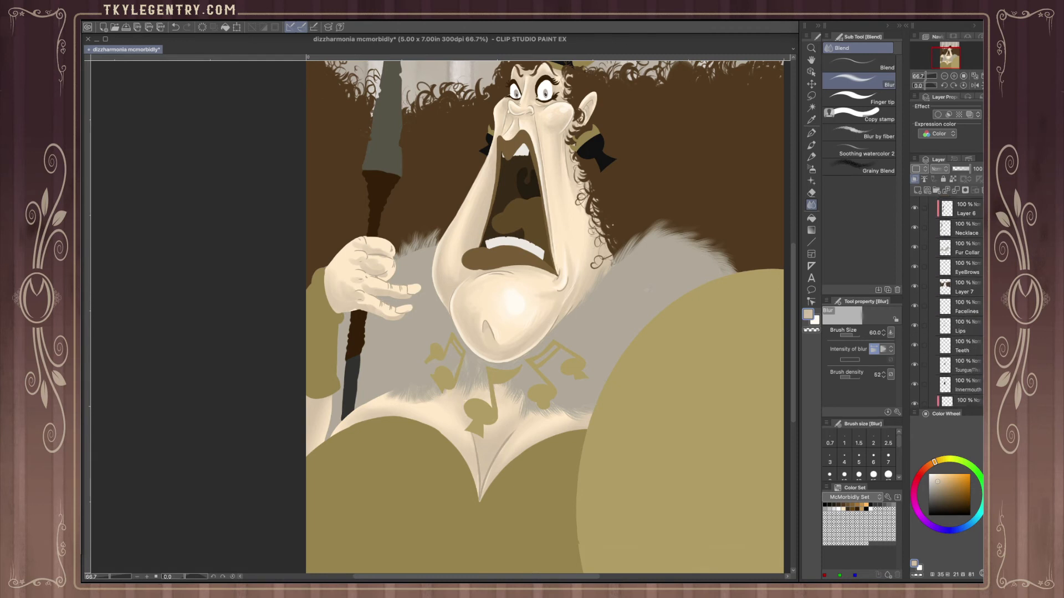
{"action": "scroll", "coordinate": [948, 300], "scroll_direction": "up", "scroll_amount": 1}
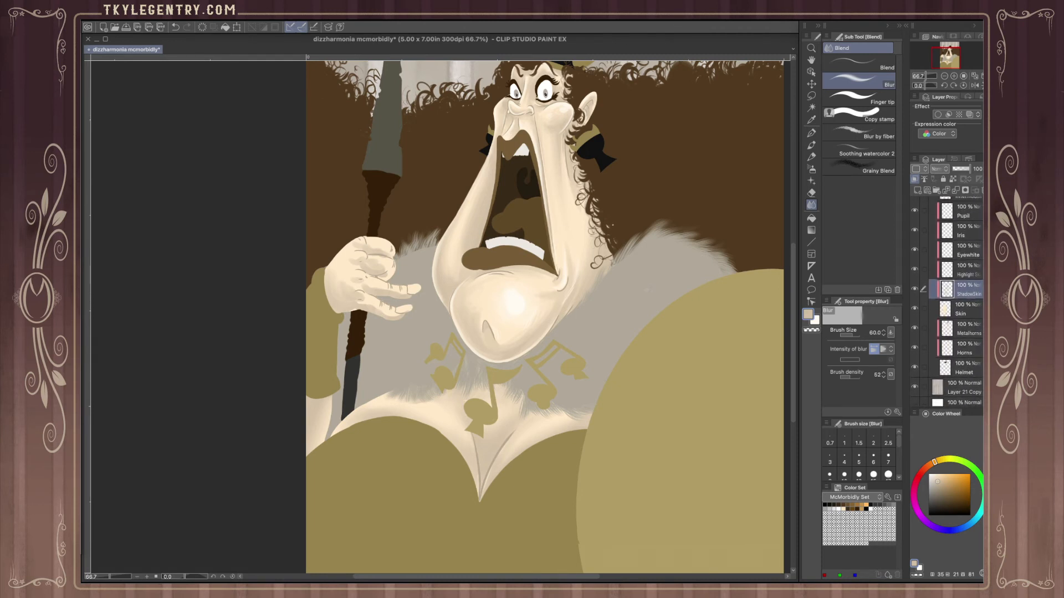
{"action": "scroll", "coordinate": [976, 314], "scroll_direction": "up", "scroll_amount": 8}
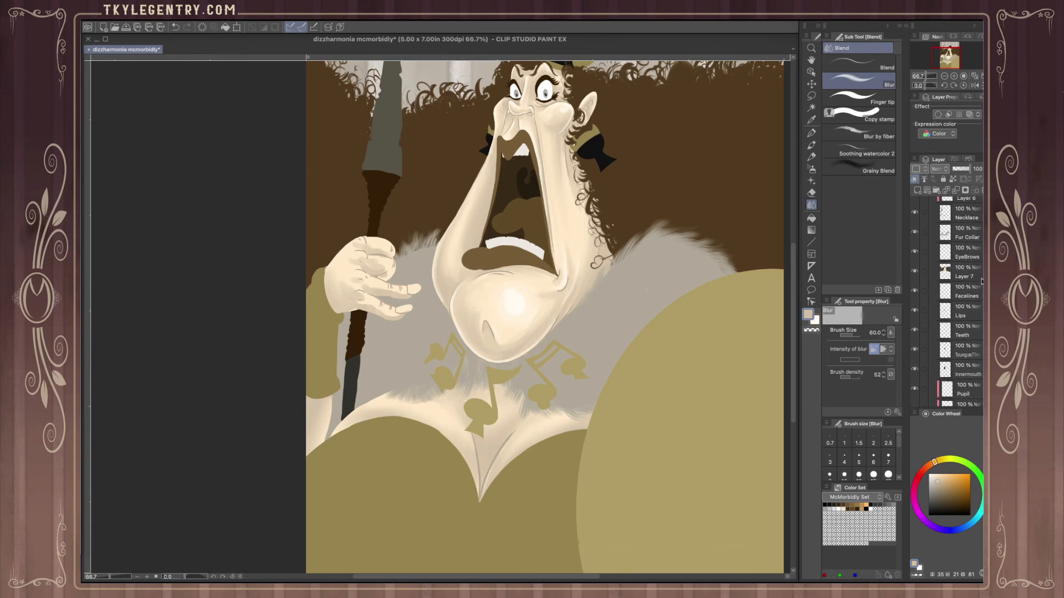
{"action": "left_click", "coordinate": [967, 267]}
{"action": "scroll", "coordinate": [379, 420], "scroll_direction": "up", "scroll_amount": 3}
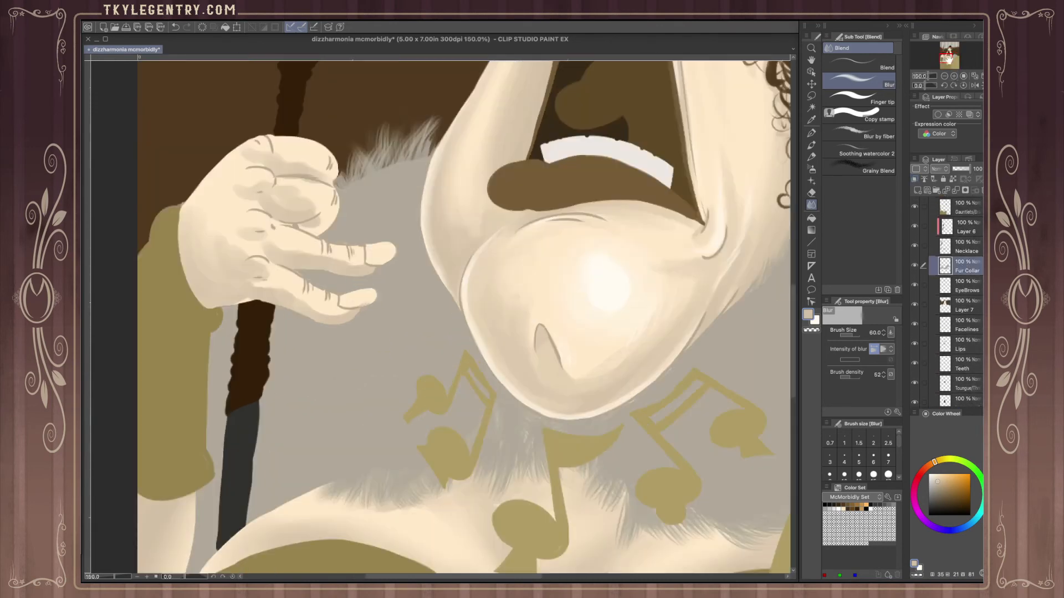
{"action": "left_click_drag", "start_coordinate": [945, 60], "coordinate": [945, 61]}
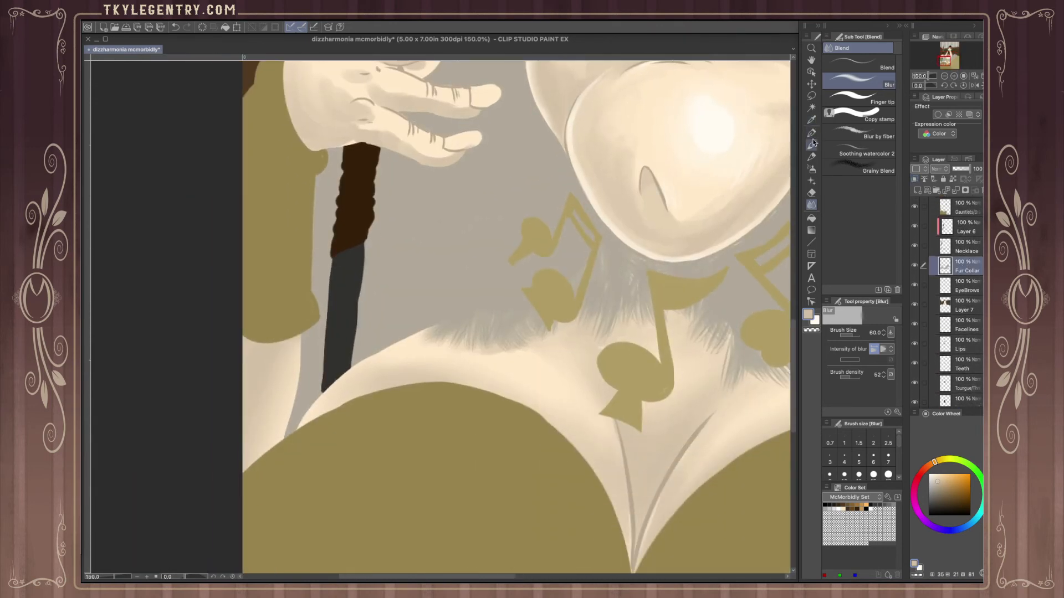
{"action": "left_click", "coordinate": [811, 191]}
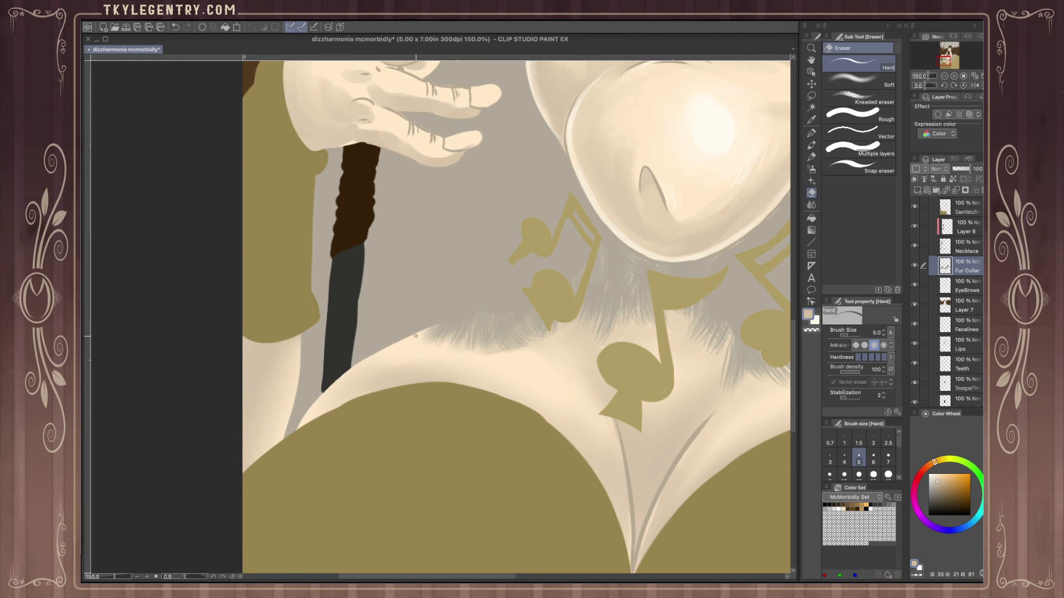
{"action": "key", "text": "ctrl+z"}
{"action": "left_click_drag", "start_coordinate": [405, 339], "coordinate": [394, 345]}
- On the skin shadow layer, blend the forearm shading below the gauntlet with Blur by fiber at size 20 and Blur at size 60
{"action": "scroll", "coordinate": [971, 247], "scroll_direction": "down", "scroll_amount": 10}
{"action": "scroll", "coordinate": [965, 247], "scroll_direction": "down", "scroll_amount": 1}
{"action": "left_click", "coordinate": [964, 276]}
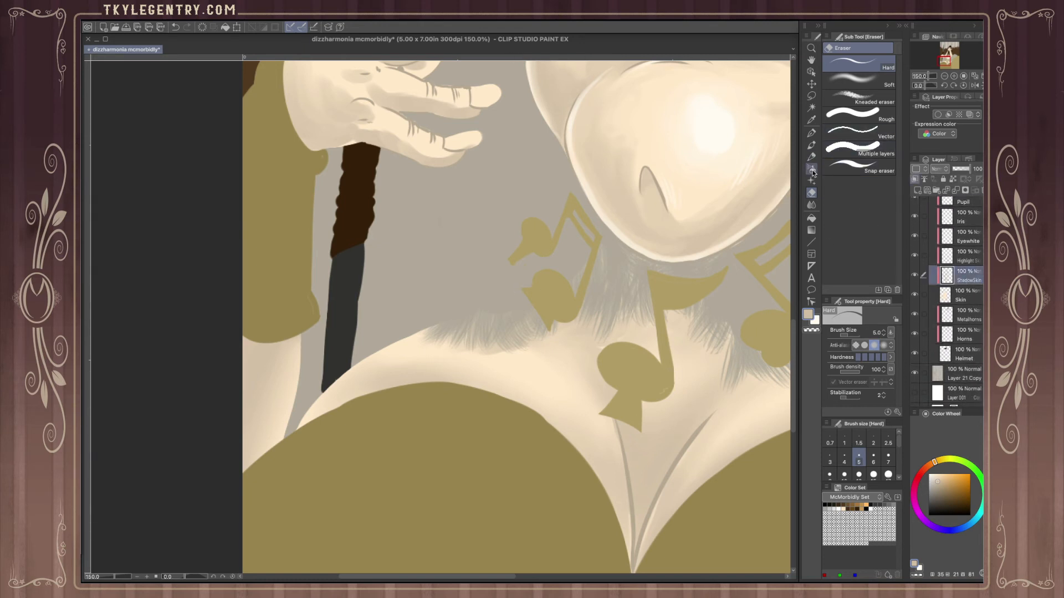
{"action": "left_click", "coordinate": [811, 204]}
{"action": "left_click", "coordinate": [881, 133]}
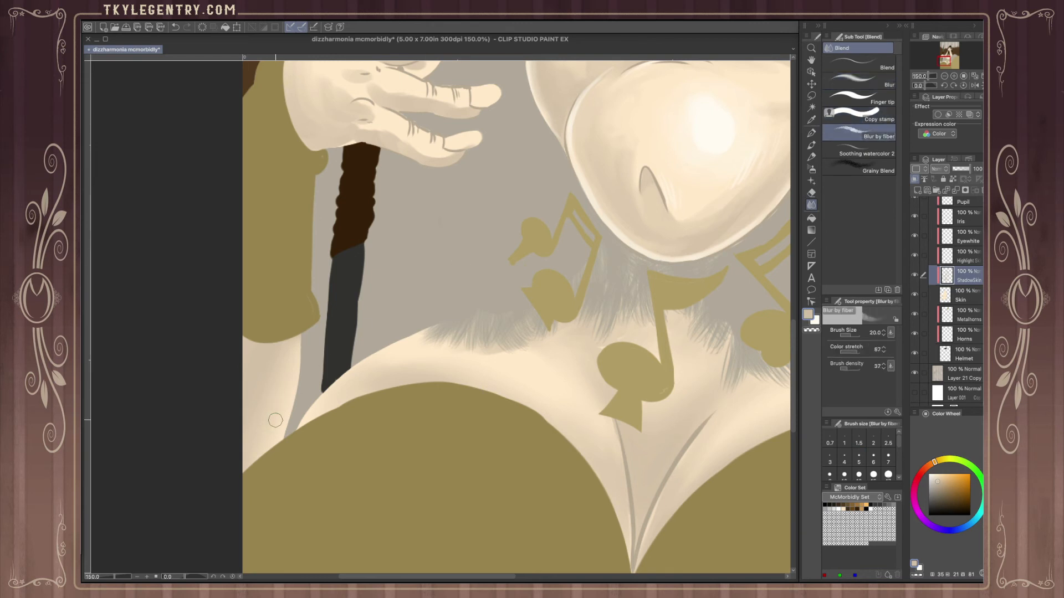
{"action": "mouse_move", "coordinate": [281, 419]}
{"action": "left_mouse_down"}
{"action": "mouse_move", "coordinate": [273, 383]}
{"action": "mouse_move", "coordinate": [276, 372]}
{"action": "mouse_move", "coordinate": [289, 390]}
{"action": "mouse_move", "coordinate": [295, 382]}
{"action": "mouse_move", "coordinate": [293, 353]}
{"action": "mouse_move", "coordinate": [285, 341]}
{"action": "mouse_move", "coordinate": [284, 395]}
{"action": "mouse_move", "coordinate": [275, 353]}
{"action": "mouse_move", "coordinate": [265, 438]}
{"action": "mouse_move", "coordinate": [286, 337]}
{"action": "mouse_move", "coordinate": [261, 344]}
{"action": "mouse_move", "coordinate": [310, 320]}
{"action": "mouse_move", "coordinate": [283, 355]}
{"action": "mouse_move", "coordinate": [266, 431]}
{"action": "mouse_move", "coordinate": [255, 406]}
{"action": "mouse_move", "coordinate": [264, 362]}
{"action": "mouse_move", "coordinate": [274, 360]}
{"action": "mouse_move", "coordinate": [277, 388]}
{"action": "mouse_move", "coordinate": [283, 353]}
{"action": "left_mouse_up"}
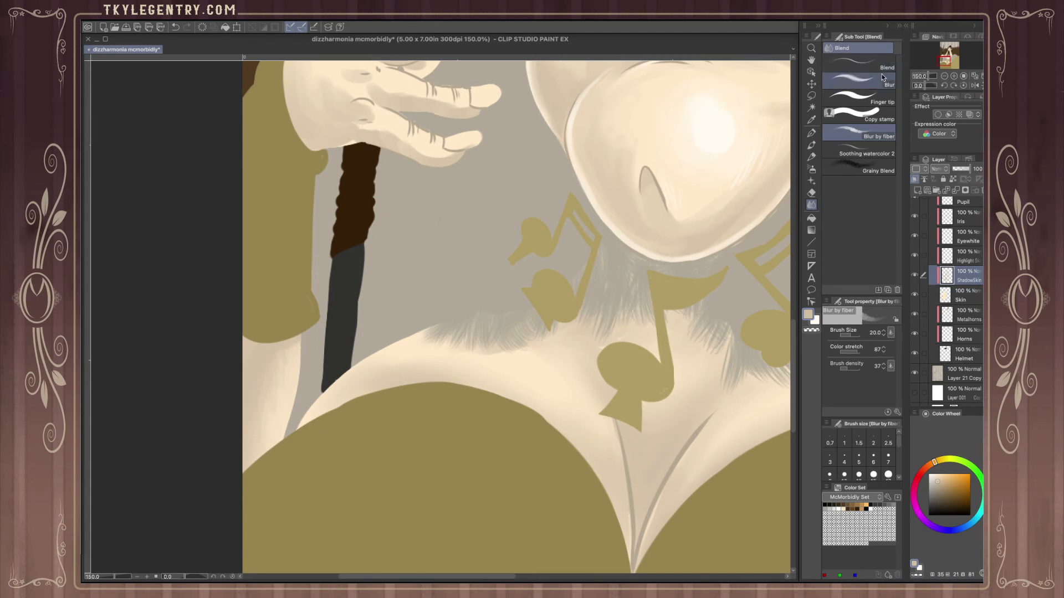
{"action": "left_click", "coordinate": [864, 80]}
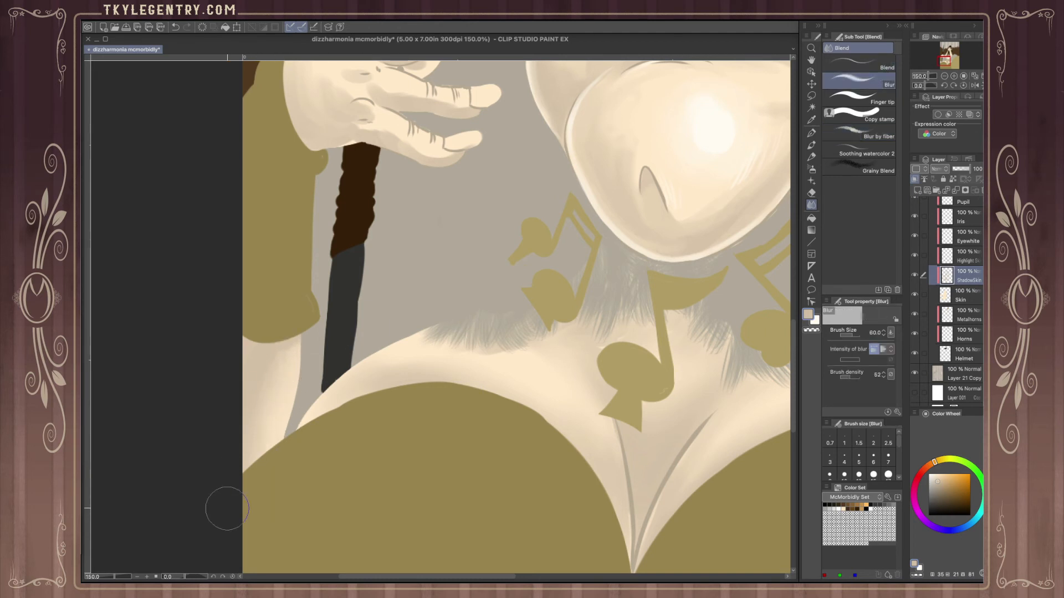
- Shade the curled finger and the back of the hand with the Transparent watercolor brush at size 15
{"action": "left_click", "coordinate": [944, 76]}
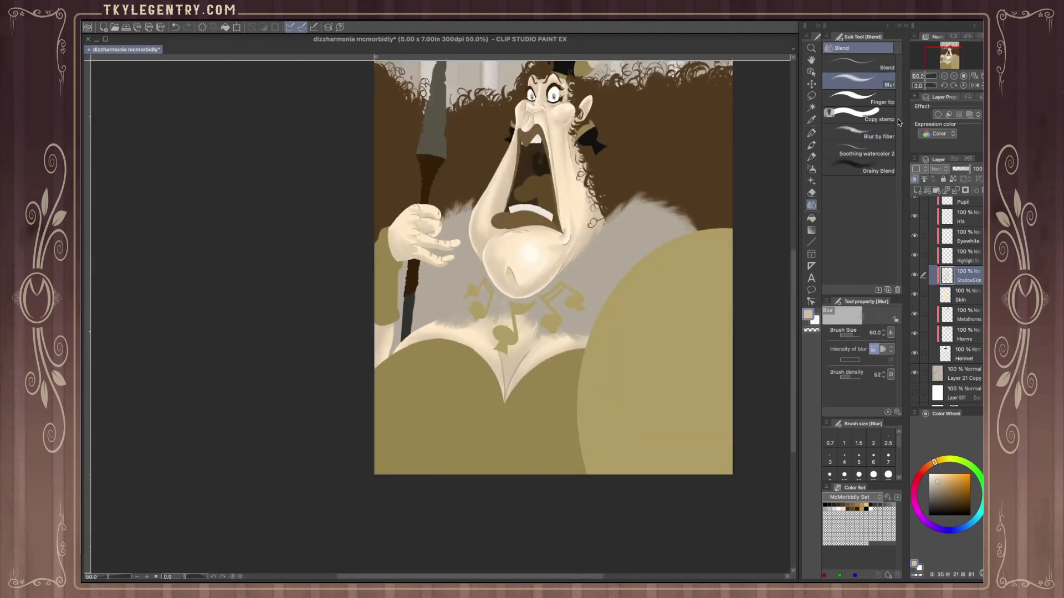
{"action": "left_click", "coordinate": [954, 76]}
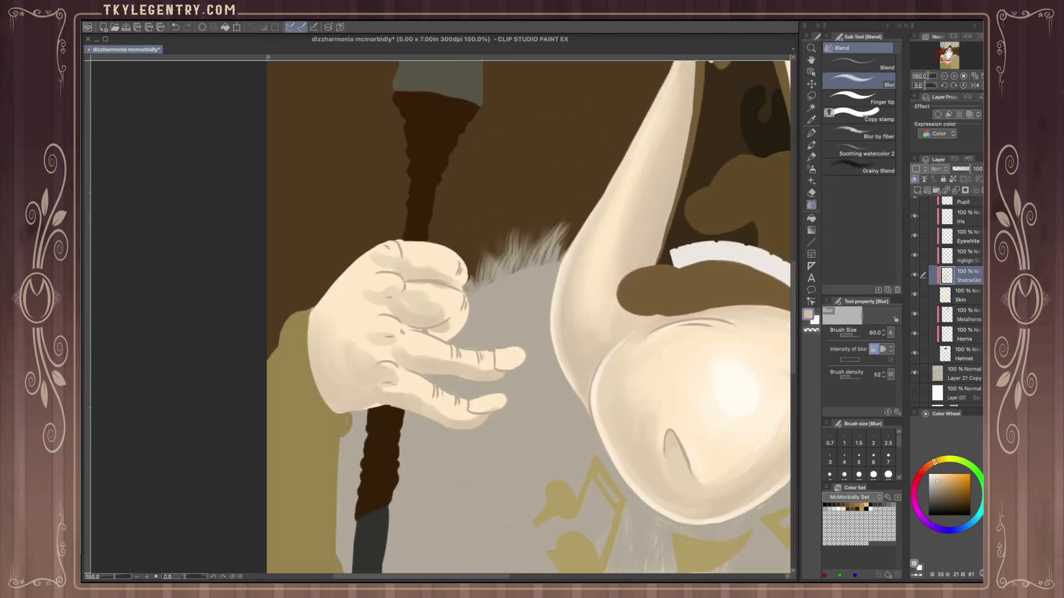
{"action": "left_click_drag", "start_coordinate": [948, 52], "coordinate": [949, 60]}
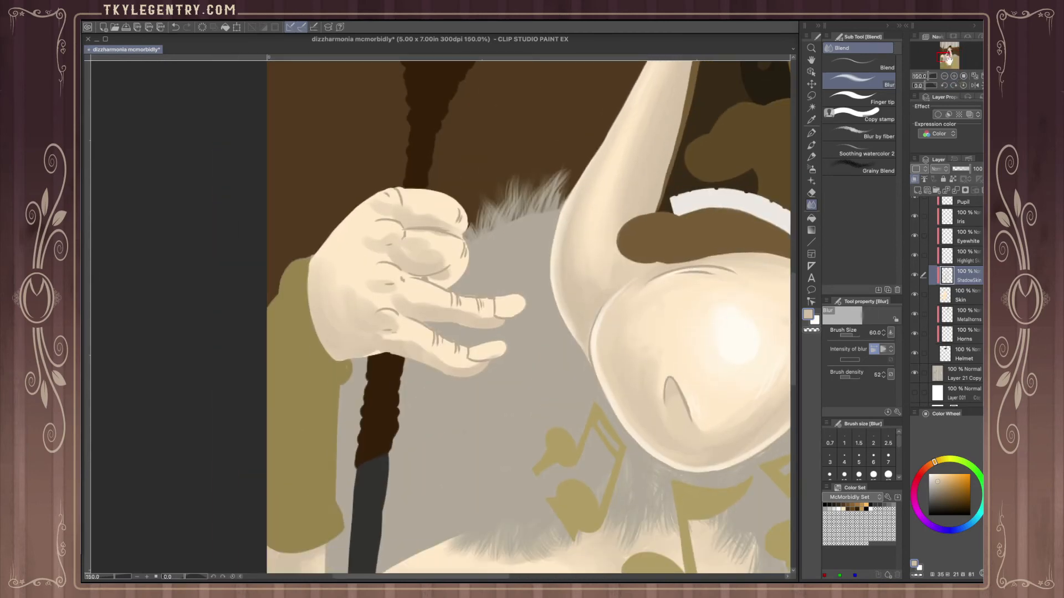
{"action": "key", "text": "b"}
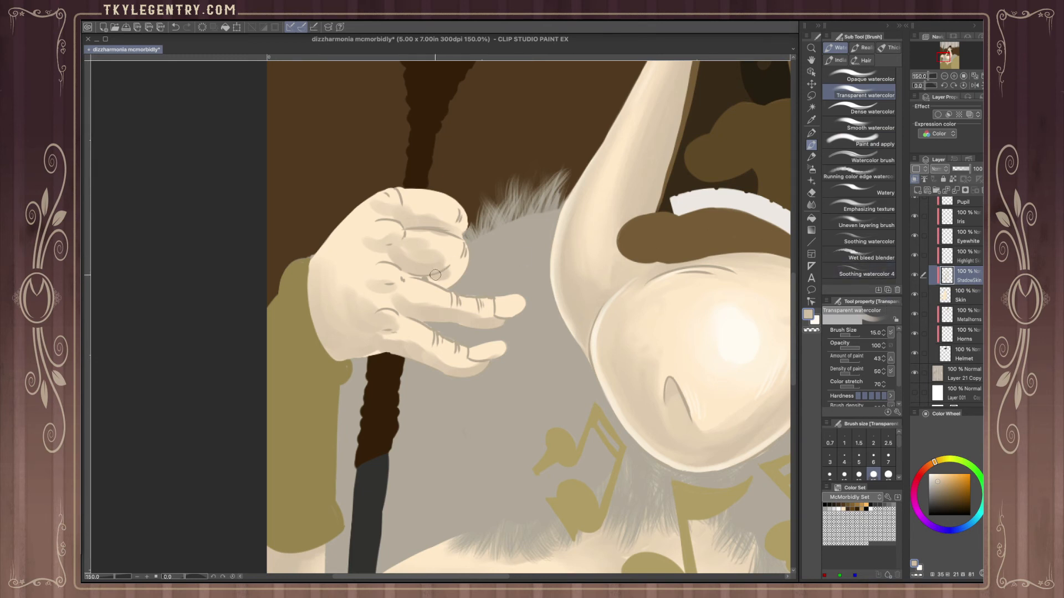
{"action": "left_click_drag", "start_coordinate": [421, 278], "coordinate": [451, 282]}
{"action": "mouse_move", "coordinate": [375, 281]}
{"action": "left_mouse_down"}
{"action": "mouse_move", "coordinate": [363, 277]}
{"action": "mouse_move", "coordinate": [371, 239]}
{"action": "mouse_move", "coordinate": [361, 226]}
{"action": "left_mouse_up"}
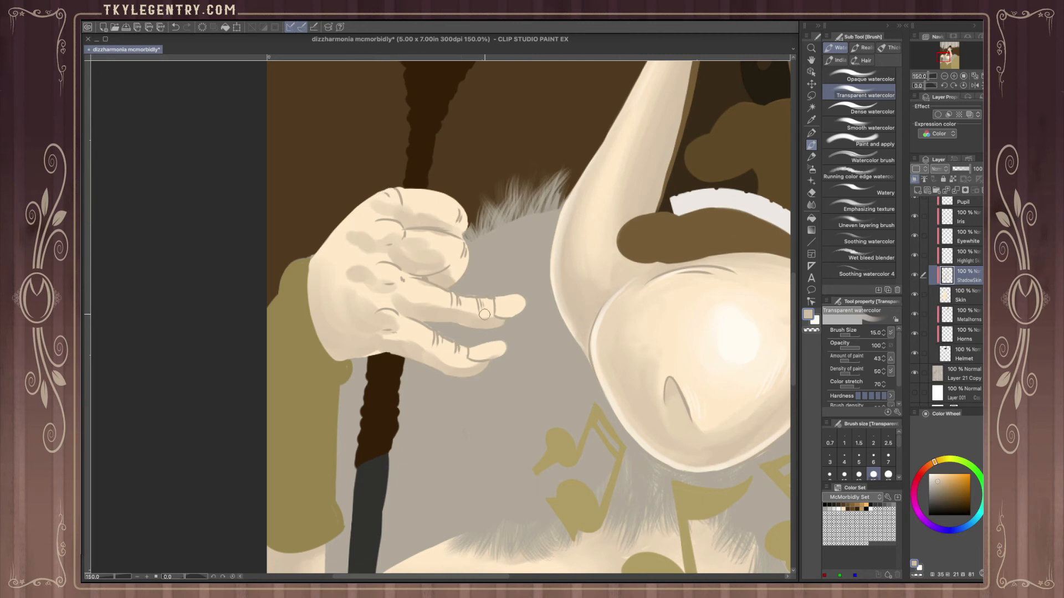
- Paint finer shadows along the finger creases and around the knuckles, reducing the Transparent watercolor brush to sizes 10 and 5
{"action": "key", "text": "bracketleft"}
{"action": "key", "text": "bracketleft"}
{"action": "key", "text": "bracketleft"}
{"action": "key", "text": "bracketleft"}
{"action": "key", "text": "bracketleft"}
{"action": "key", "text": "bracketleft"}
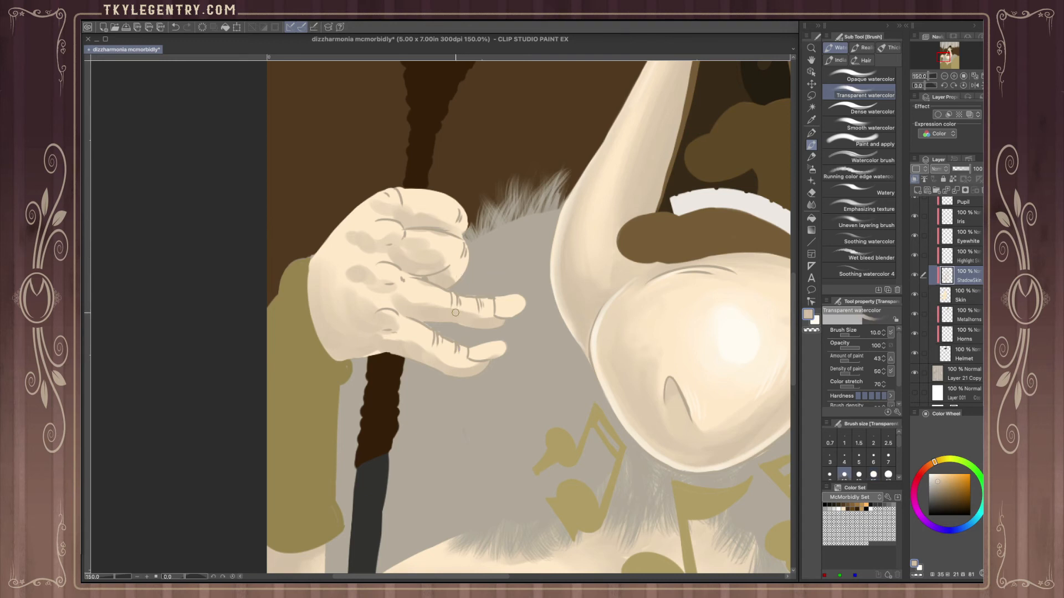
{"action": "left_click_drag", "start_coordinate": [450, 292], "coordinate": [452, 307]}
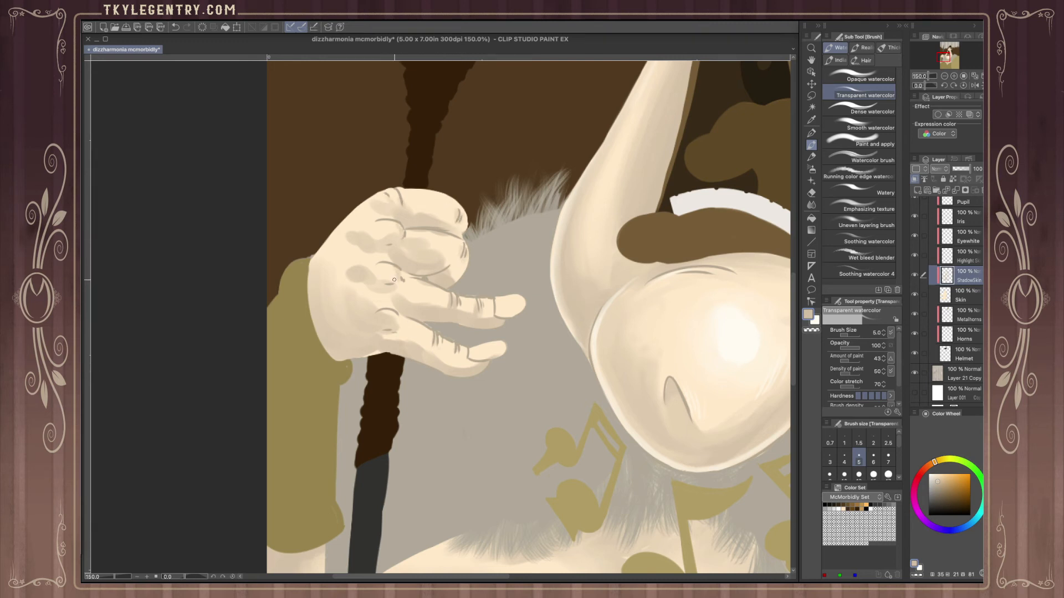
{"action": "left_click_drag", "start_coordinate": [392, 311], "coordinate": [400, 328]}
- Blend the hand's knuckle and finger shadows on the skin shadow layer with Blur by fiber at brush size 20
{"action": "left_click", "coordinate": [961, 296]}
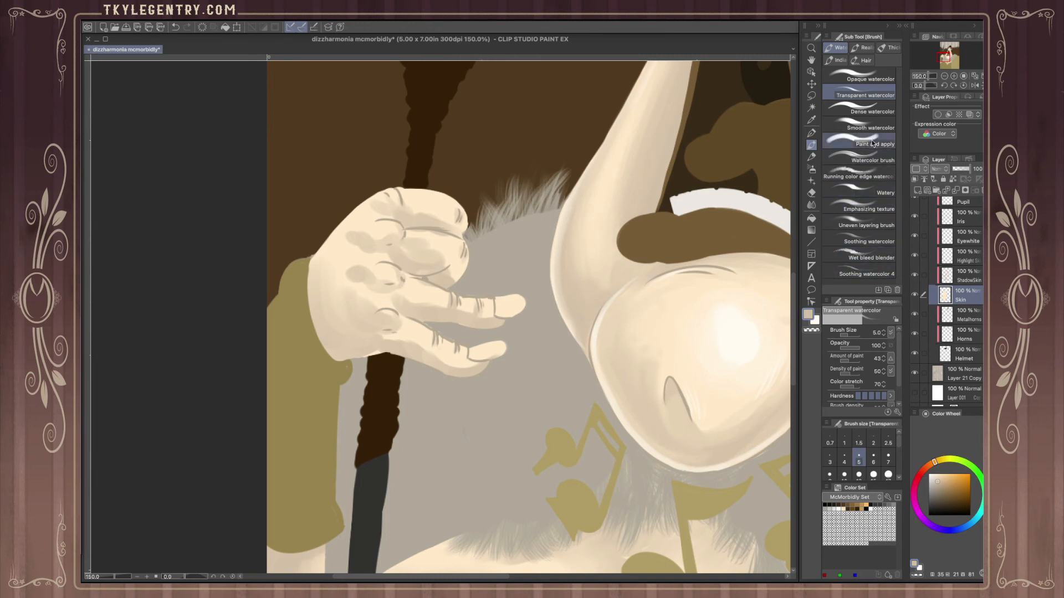
{"action": "left_click", "coordinate": [813, 193]}
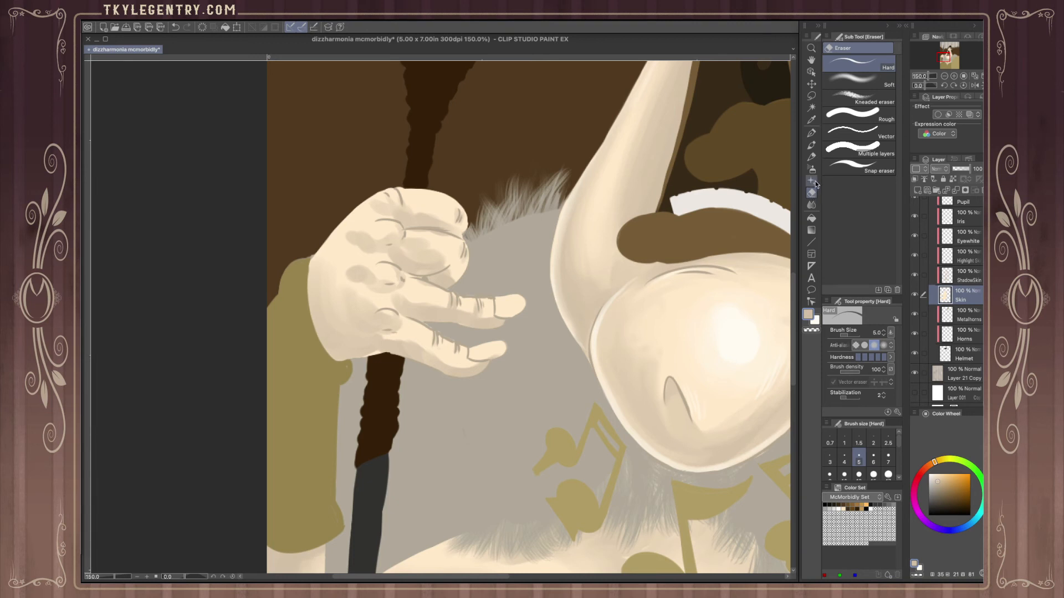
{"action": "left_click", "coordinate": [811, 204]}
{"action": "left_click", "coordinate": [874, 97]}
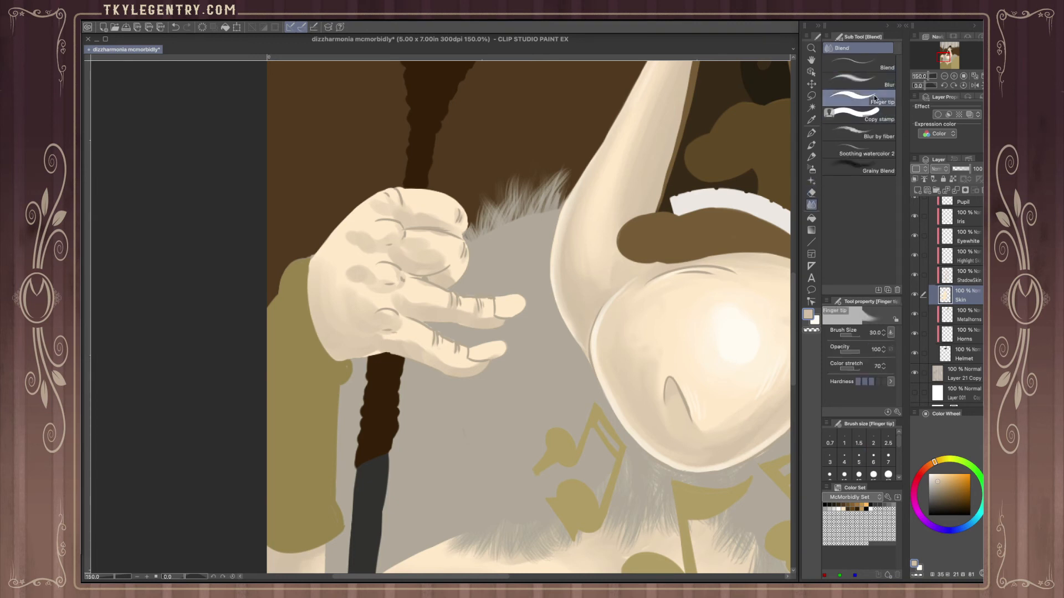
{"action": "left_click", "coordinate": [879, 138]}
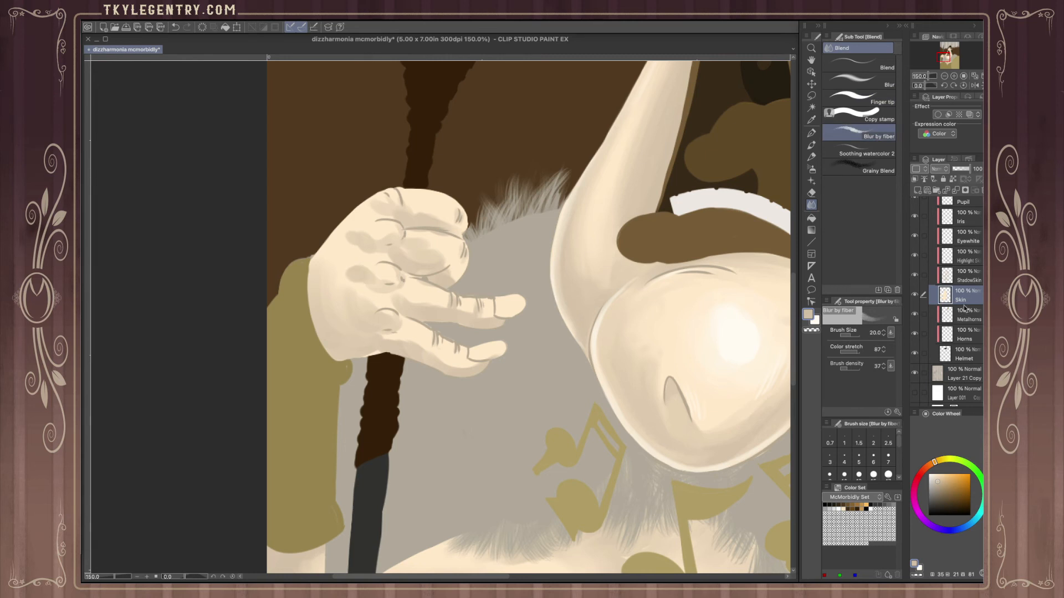
{"action": "left_click", "coordinate": [963, 275]}
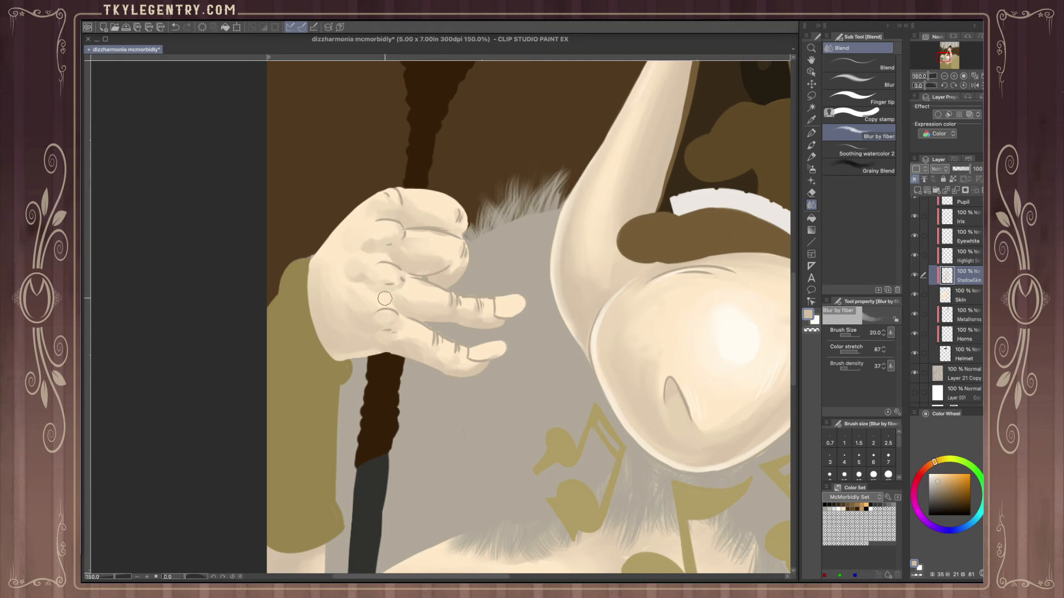
- Refine the hand's shadows with Transparent watercolor at size 5 and soften them with the Blur tool at size 17
{"action": "left_click", "coordinate": [811, 145]}
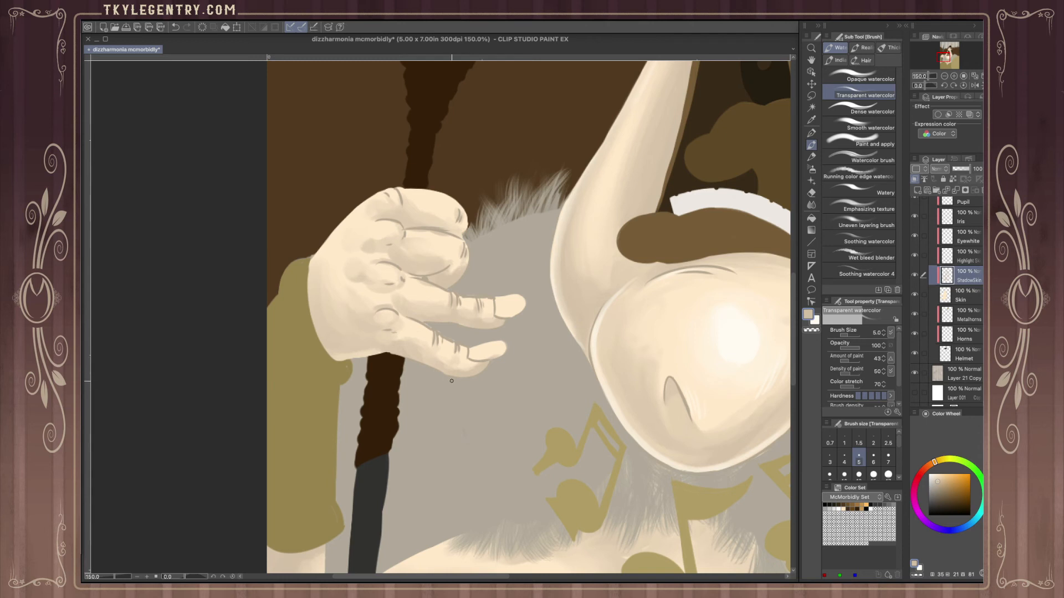
{"action": "left_click", "coordinate": [811, 204]}
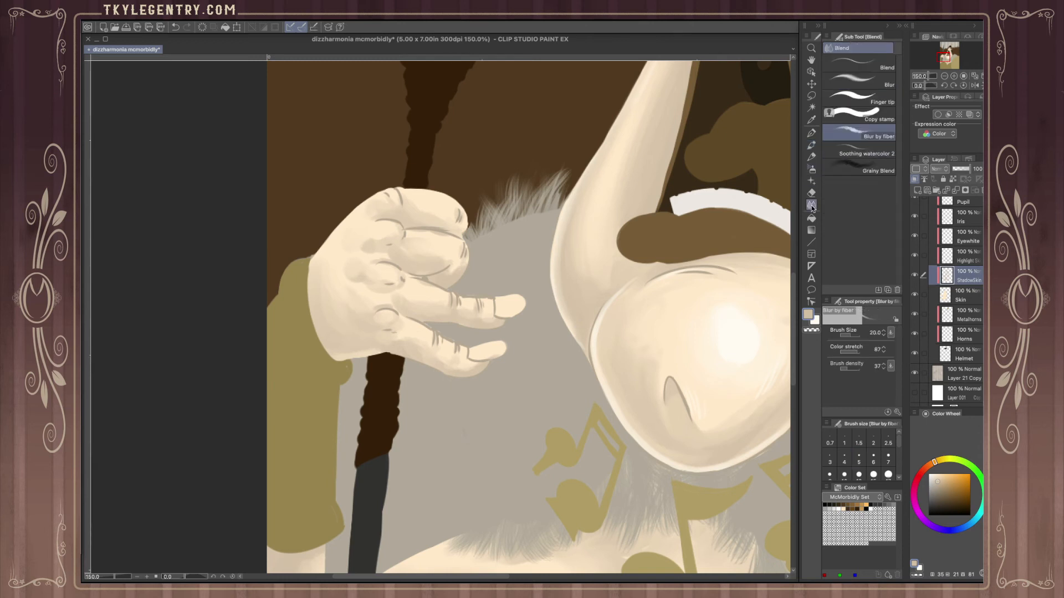
{"action": "left_click", "coordinate": [863, 81]}
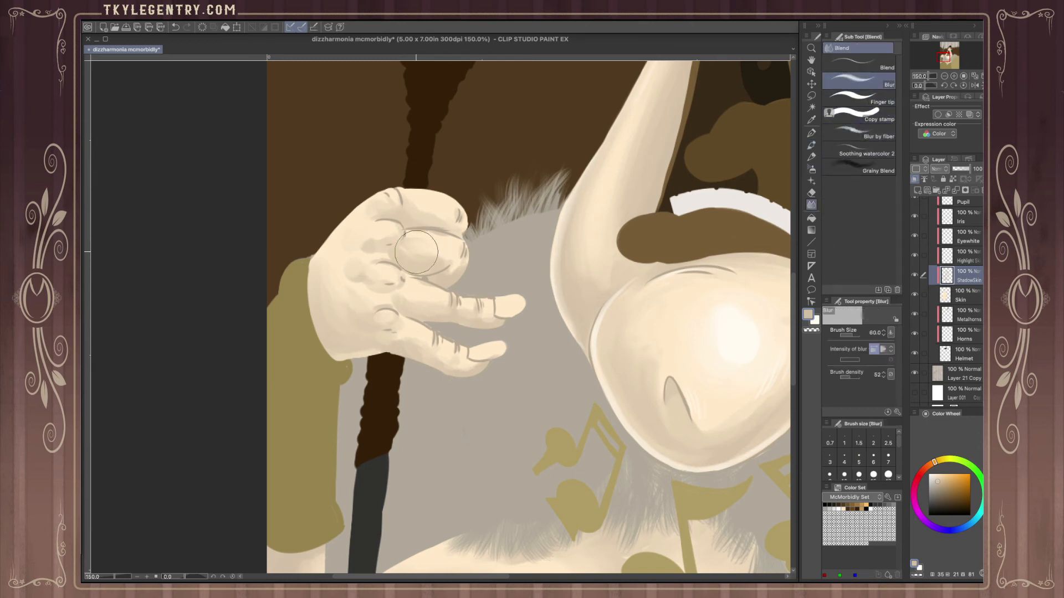
{"action": "key", "text": "ctrl+z"}
{"action": "key", "text": "bracketleft"}
{"action": "key", "text": "bracketleft"}
{"action": "key", "text": "bracketleft"}
{"action": "key", "text": "bracketleft"}
{"action": "key", "text": "bracketleft"}
{"action": "key", "text": "bracketleft"}
{"action": "left_click_drag", "start_coordinate": [439, 209], "coordinate": [450, 220]}
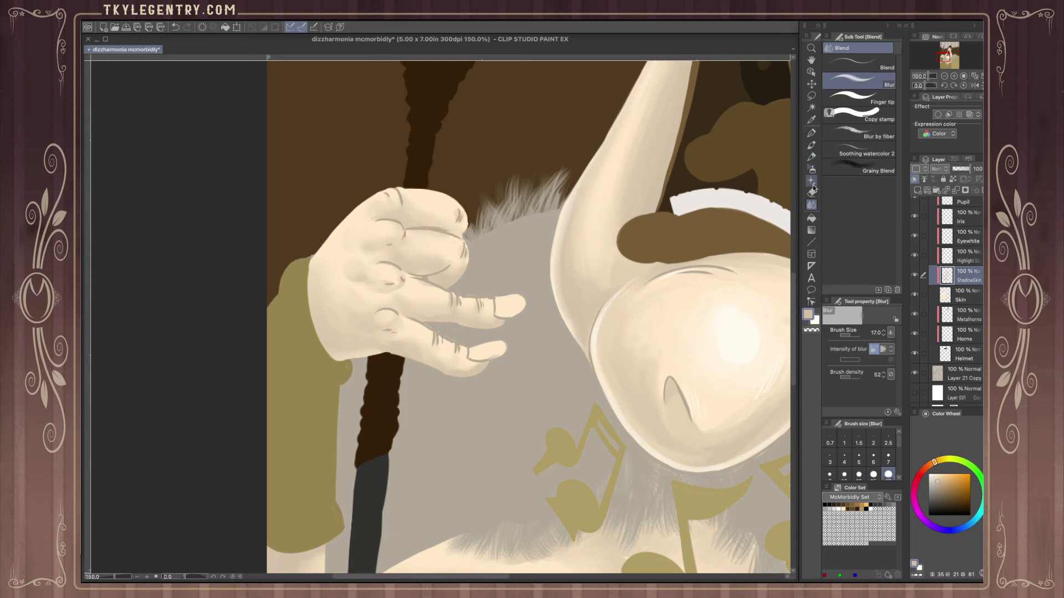
- Clean up the hand's finger shadows on the skin shadow layer with the Hard eraser at size 5
{"action": "key", "text": "e"}
{"action": "left_click_drag", "start_coordinate": [410, 231], "coordinate": [437, 234]}
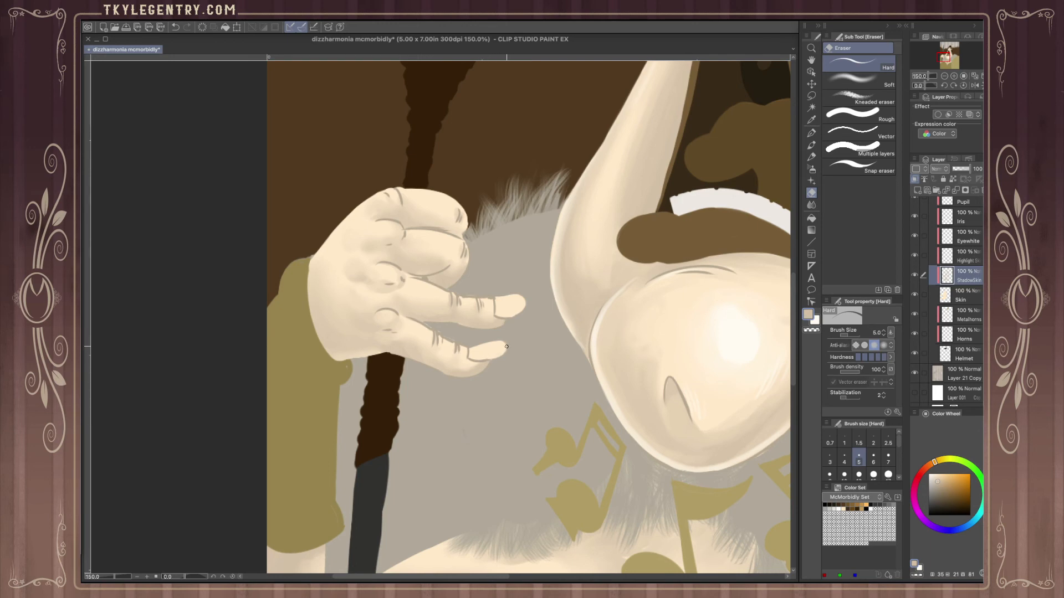
{"action": "left_click", "coordinate": [944, 77]}
{"action": "left_click", "coordinate": [944, 77]}
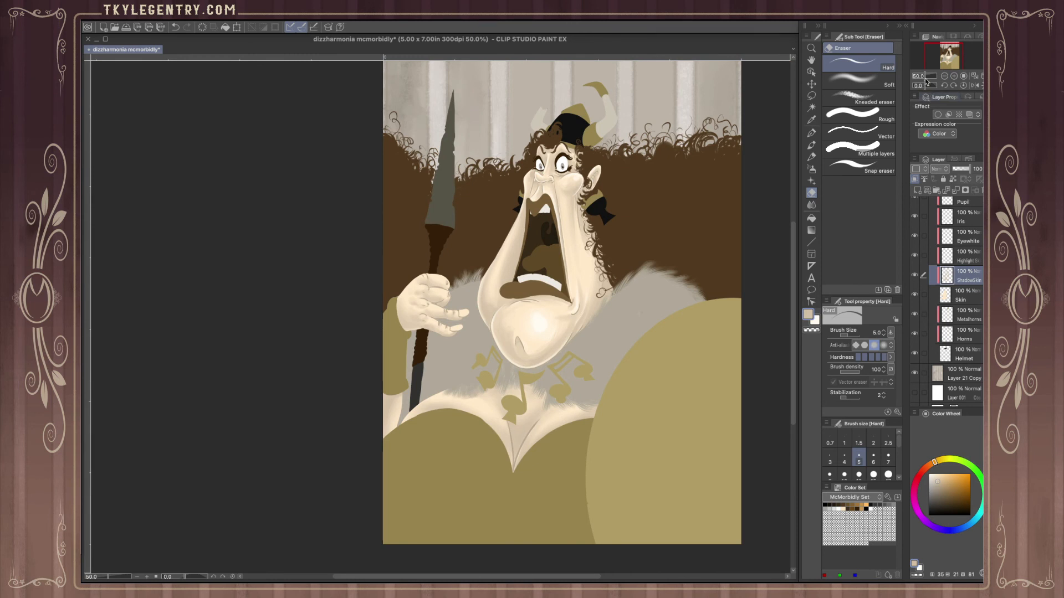
- Paint highlights on the knuckles and fingers on the skin highlight layer with Transparent watercolor at size 7
{"action": "left_click", "coordinate": [970, 256]}
{"action": "left_click", "coordinate": [953, 76]}
{"action": "left_click_drag", "start_coordinate": [950, 56], "coordinate": [943, 61]}
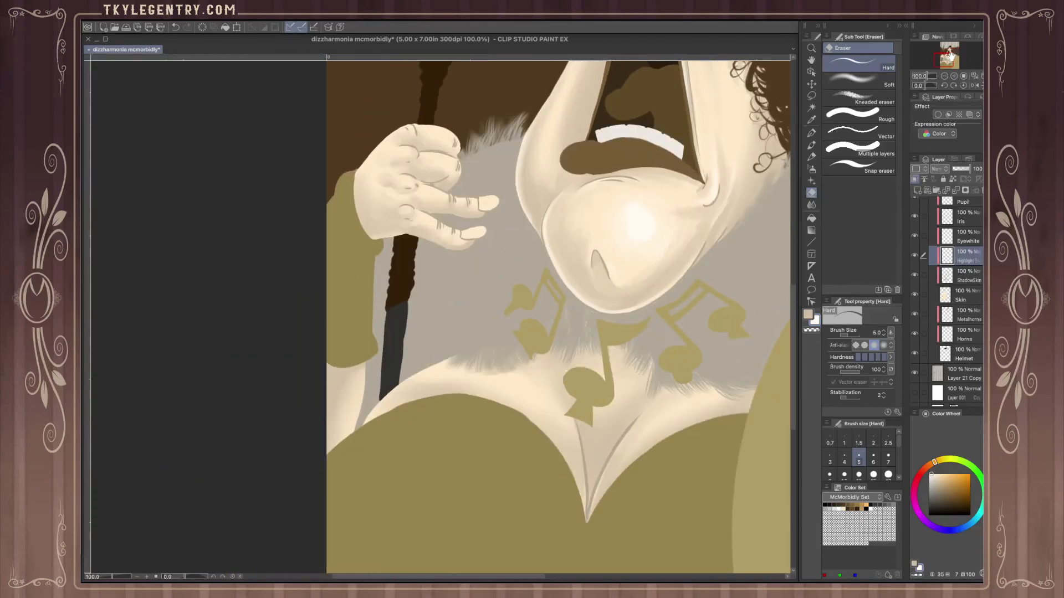
{"action": "left_click", "coordinate": [811, 146]}
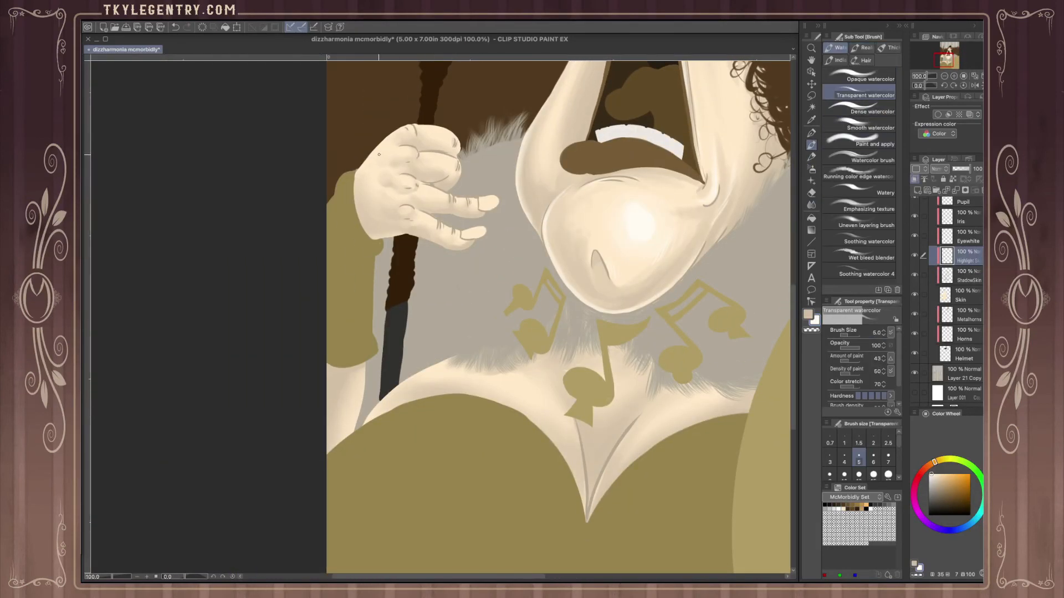
{"action": "key", "text": "bracketright"}
{"action": "key", "text": "bracketright"}
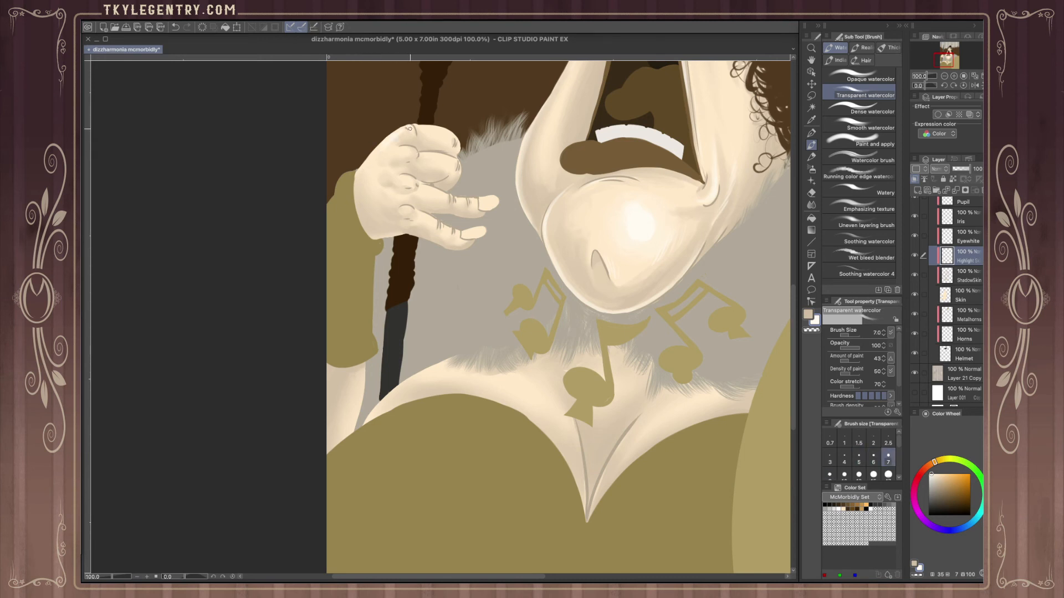
{"action": "left_click_drag", "start_coordinate": [410, 129], "coordinate": [412, 136]}
{"action": "left_click_drag", "start_coordinate": [410, 210], "coordinate": [403, 212]}
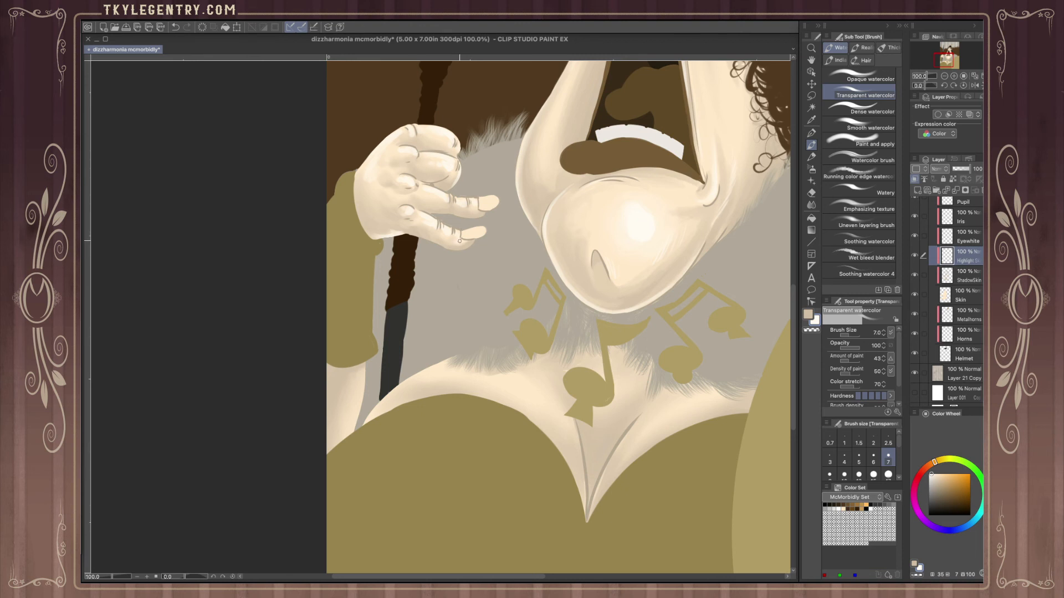
{"action": "left_click_drag", "start_coordinate": [465, 248], "coordinate": [456, 245]}
{"action": "key", "text": "ctrl+z"}
{"action": "key", "text": "ctrl+z"}
- Add fine highlight strokes to the forearm below the sleeve with Transparent watercolor at size 4
{"action": "left_click_drag", "start_coordinate": [354, 385], "coordinate": [340, 409]}
{"action": "key", "text": "ctrl+z"}
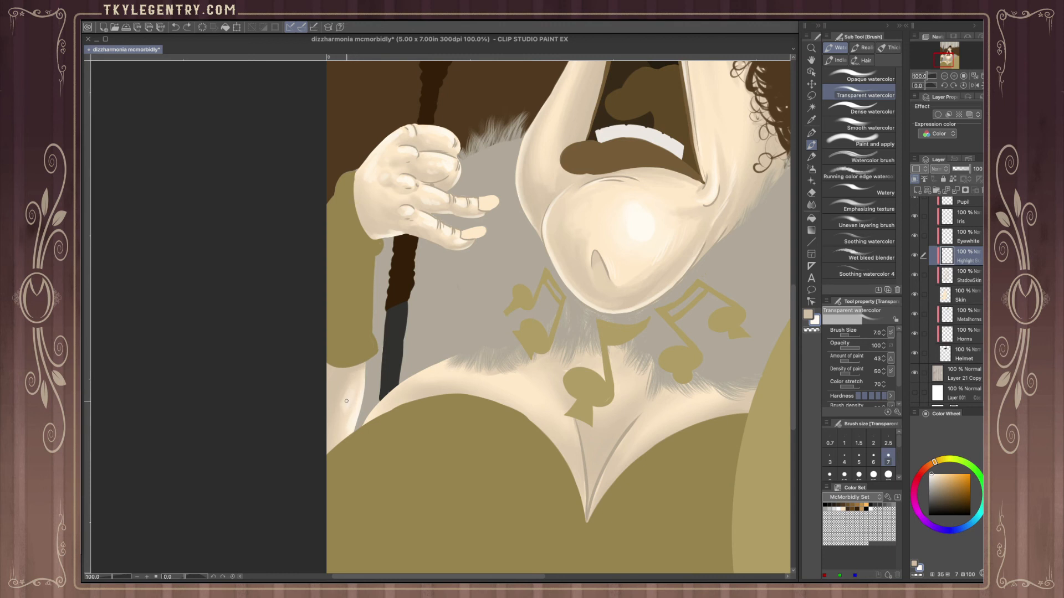
{"action": "key", "text": "bracketleft"}
{"action": "key", "text": "bracketleft"}
{"action": "key", "text": "bracketleft"}
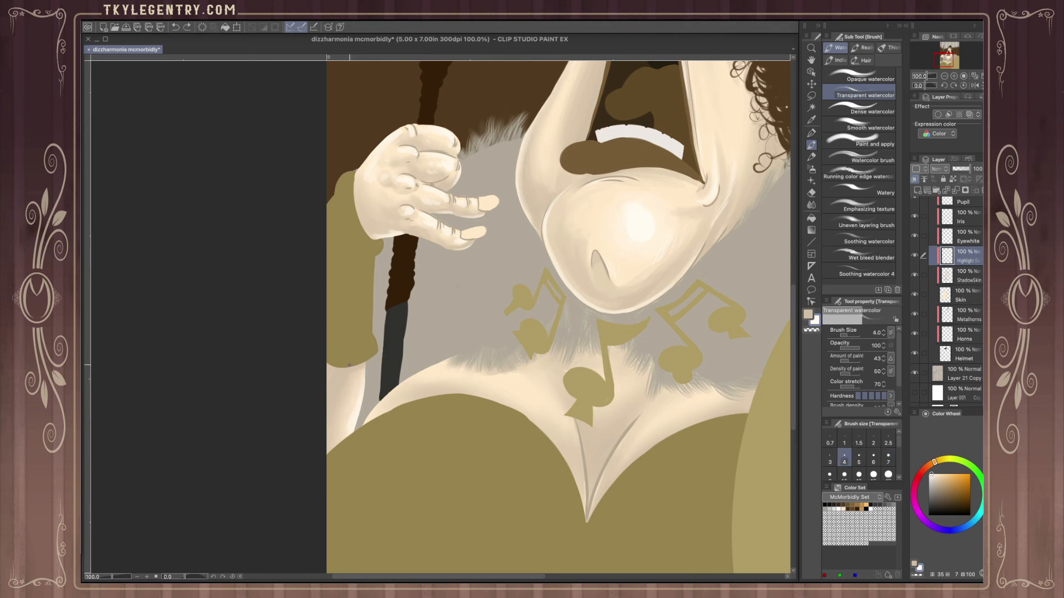
{"action": "left_click_drag", "start_coordinate": [351, 399], "coordinate": [339, 426]}
- Paint highlights across the upper chest on both sides with Transparent watercolor at size 10
{"action": "mouse_move", "coordinate": [666, 371]}
{"action": "left_mouse_down"}
{"action": "mouse_move", "coordinate": [596, 318]}
{"action": "mouse_move", "coordinate": [578, 283]}
{"action": "left_mouse_up"}
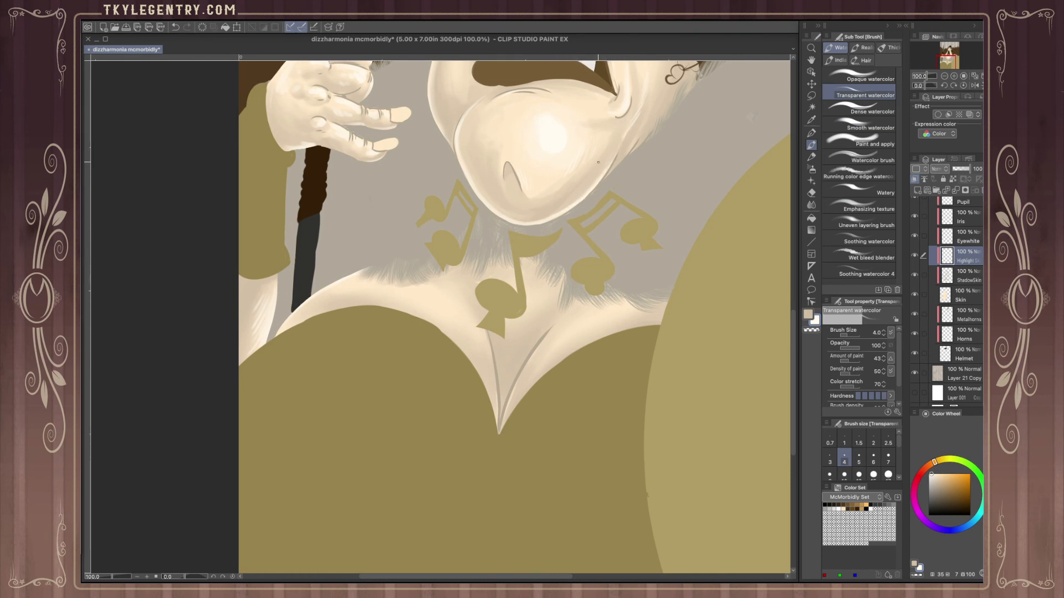
{"action": "key", "text": "bracketright"}
{"action": "key", "text": "bracketright"}
{"action": "key", "text": "bracketright"}
{"action": "key", "text": "bracketright"}
{"action": "key", "text": "bracketright"}
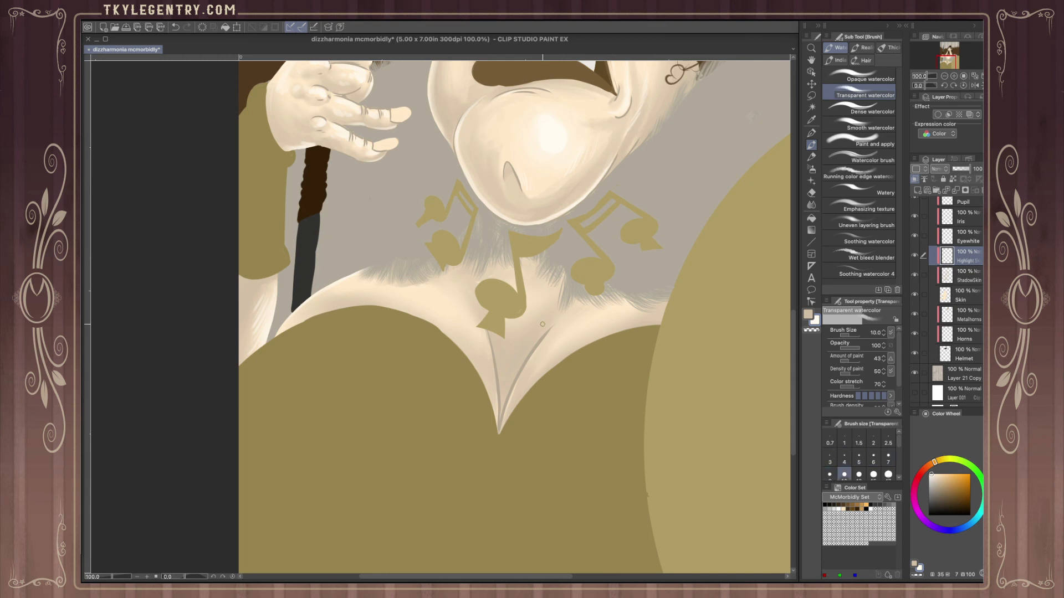
{"action": "mouse_move", "coordinate": [551, 341]}
{"action": "left_mouse_down"}
{"action": "mouse_move", "coordinate": [576, 319]}
{"action": "mouse_move", "coordinate": [571, 335]}
{"action": "mouse_move", "coordinate": [582, 331]}
{"action": "left_mouse_up"}
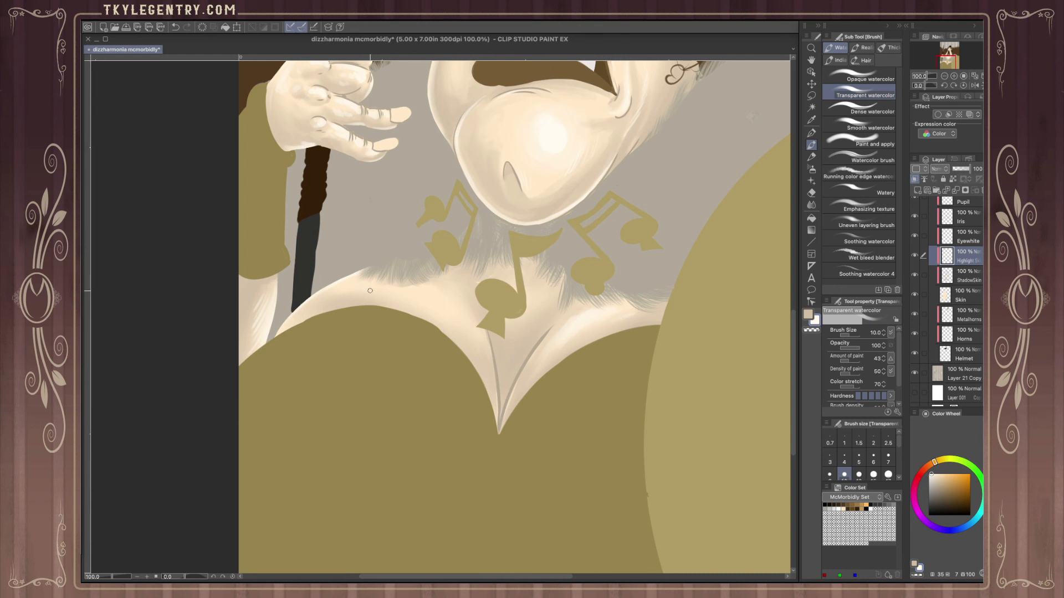
{"action": "mouse_move", "coordinate": [403, 292]}
{"action": "left_mouse_down"}
{"action": "mouse_move", "coordinate": [441, 317]}
{"action": "mouse_move", "coordinate": [435, 292]}
{"action": "mouse_move", "coordinate": [457, 321]}
{"action": "mouse_move", "coordinate": [453, 302]}
{"action": "mouse_move", "coordinate": [474, 338]}
{"action": "mouse_move", "coordinate": [470, 314]}
{"action": "mouse_move", "coordinate": [487, 376]}
{"action": "left_mouse_up"}
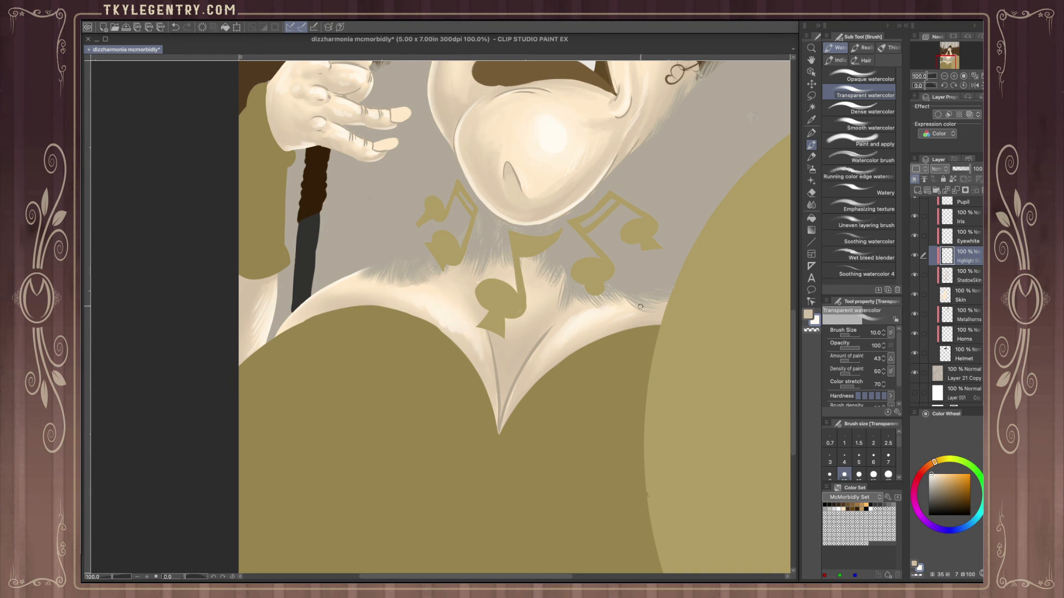
- Add a thinner highlight along the cleavage crease with Transparent watercolor at size 5
{"action": "key", "text": "bracketleft"}
{"action": "key", "text": "bracketleft"}
{"action": "key", "text": "bracketleft"}
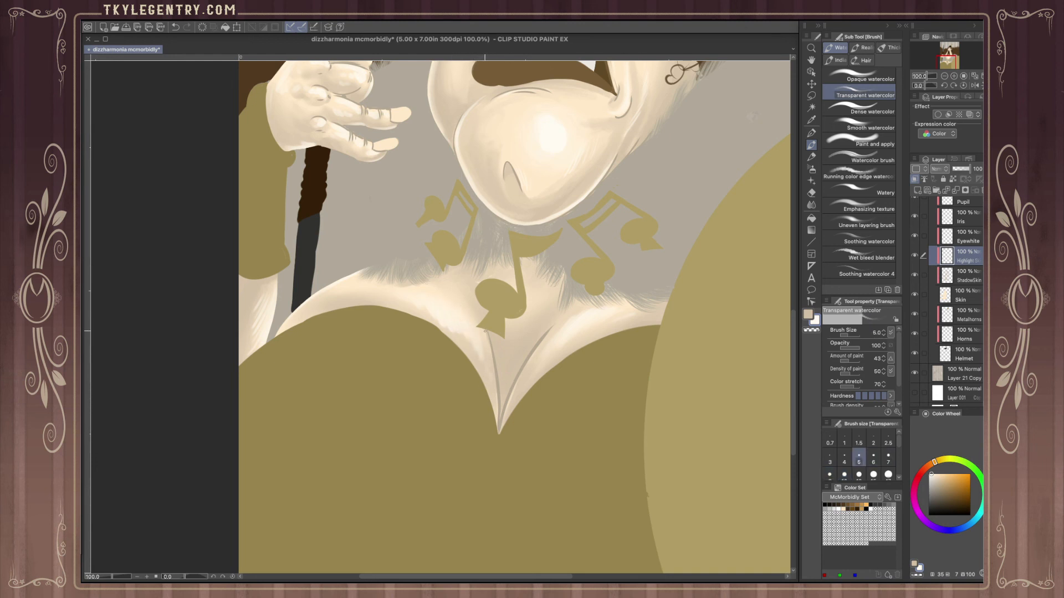
{"action": "left_click_drag", "start_coordinate": [490, 350], "coordinate": [497, 394]}
- Blend the chest highlights with Blur by fiber at size 20 and soften them with Blur at size 17
{"action": "left_click", "coordinate": [811, 205]}
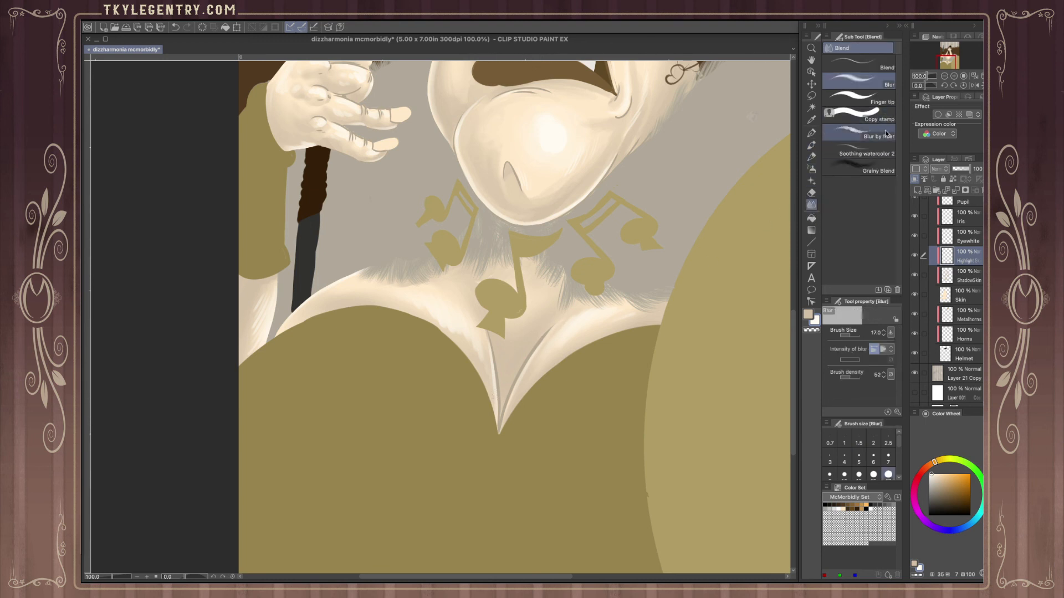
{"action": "left_click", "coordinate": [862, 132]}
{"action": "left_click_drag", "start_coordinate": [413, 298], "coordinate": [461, 332]}
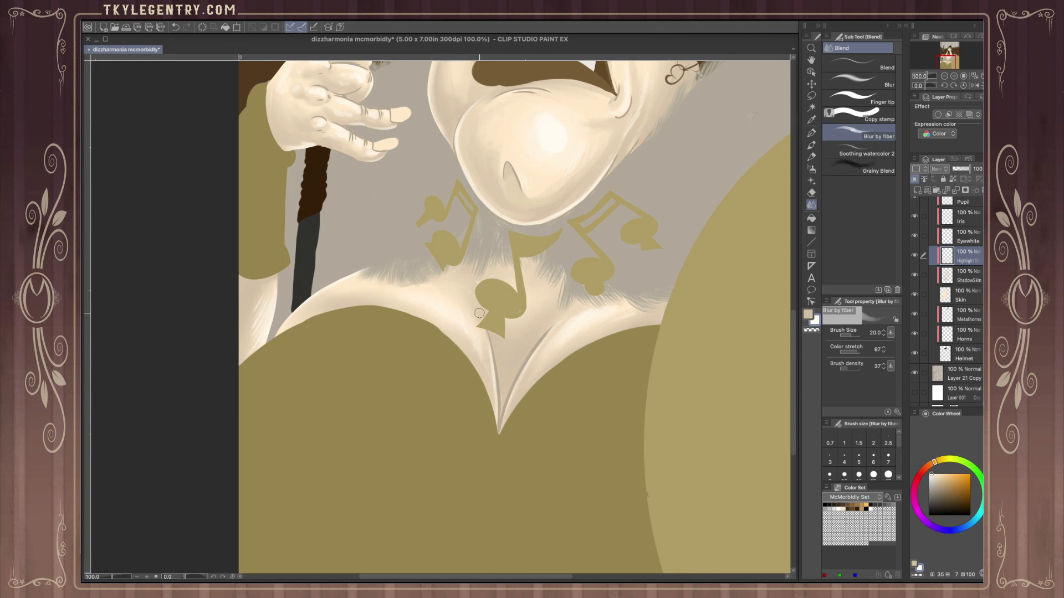
{"action": "left_click", "coordinate": [885, 81]}
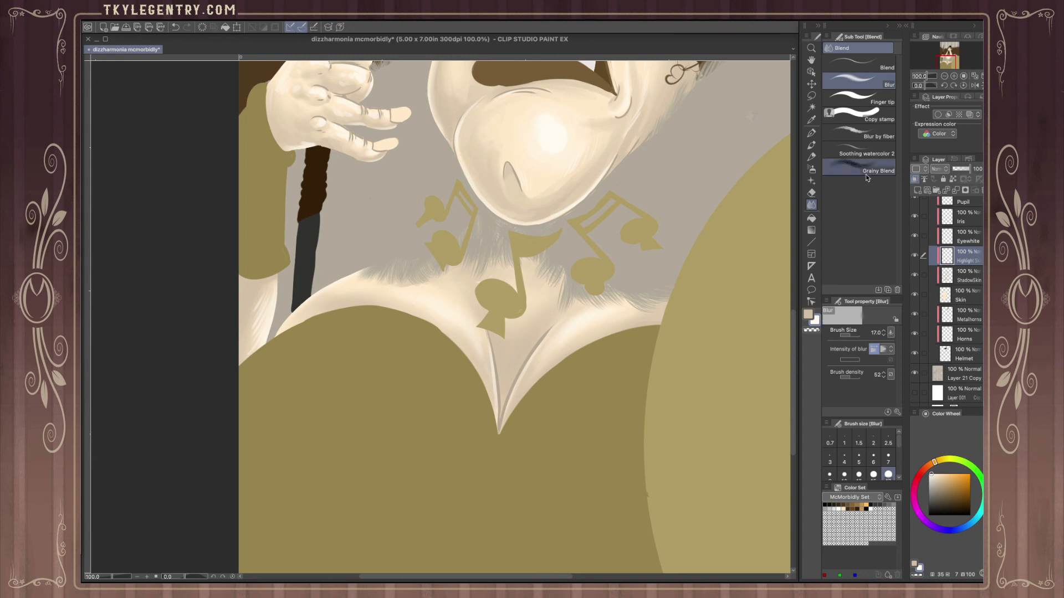
{"action": "left_click", "coordinate": [811, 157]}
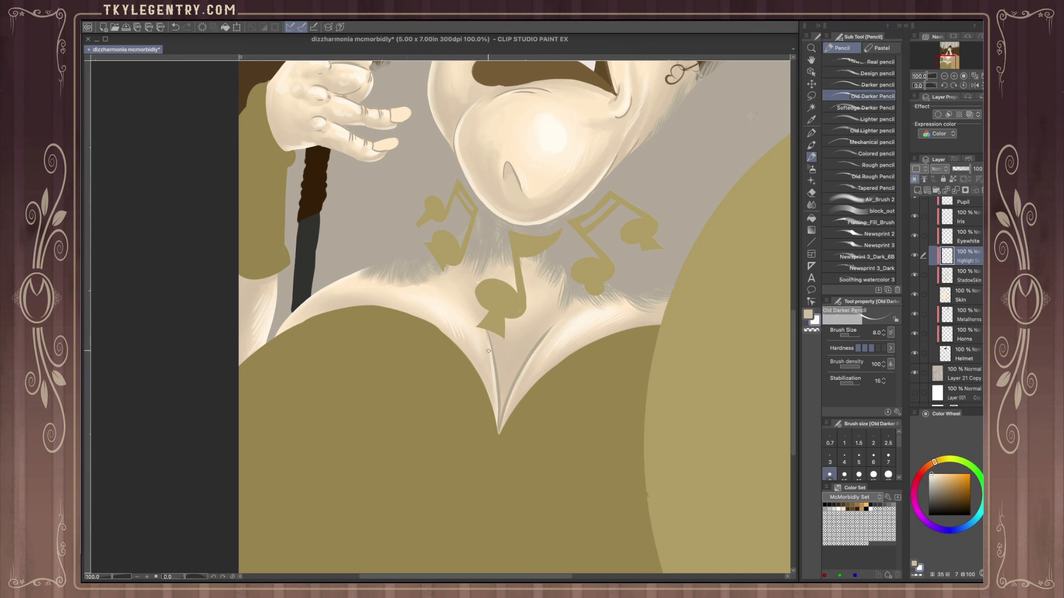
{"action": "key", "text": "ctrl+z"}
{"action": "key", "text": "ctrl+z"}
- Refine the chest highlights near the cleavage with Transparent watercolor at sizes 4 and 3
{"action": "left_click", "coordinate": [811, 145]}
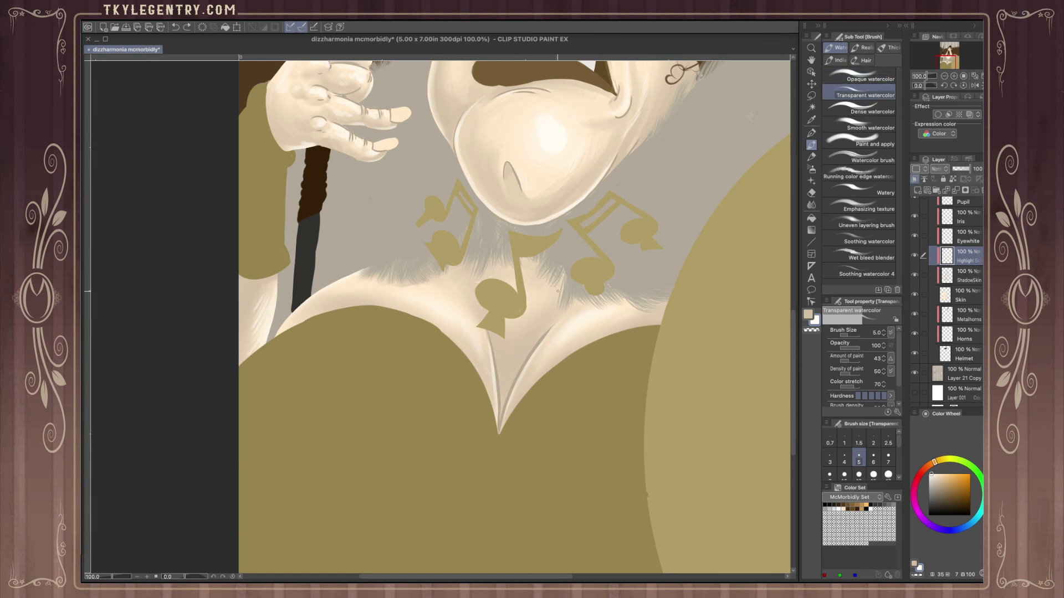
{"action": "key", "text": "bracketleft"}
{"action": "left_click_drag", "start_coordinate": [552, 349], "coordinate": [584, 312]}
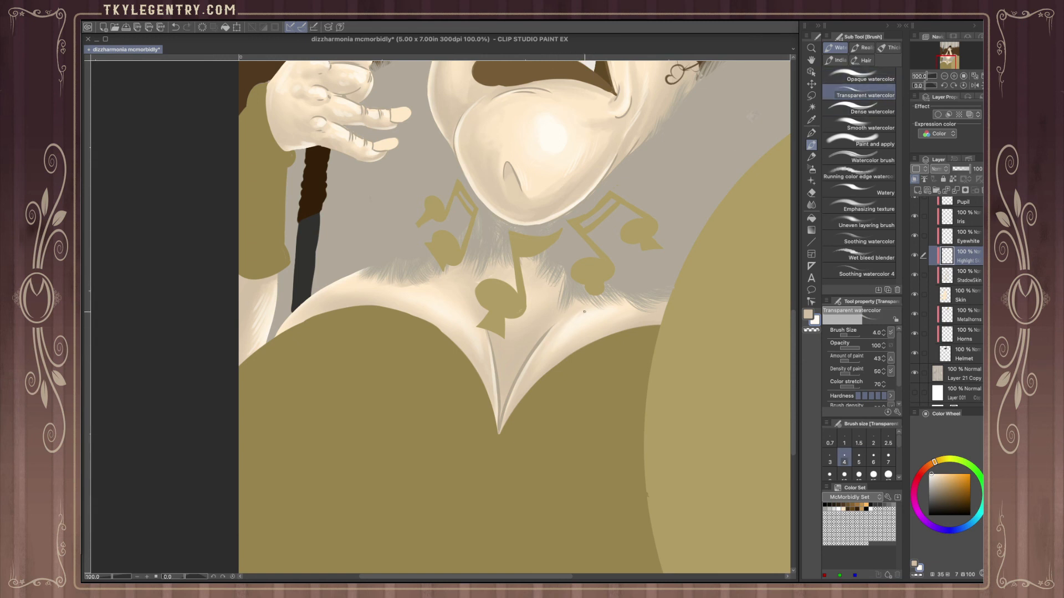
{"action": "key", "text": "bracketleft"}
{"action": "left_click_drag", "start_coordinate": [556, 340], "coordinate": [565, 330]}
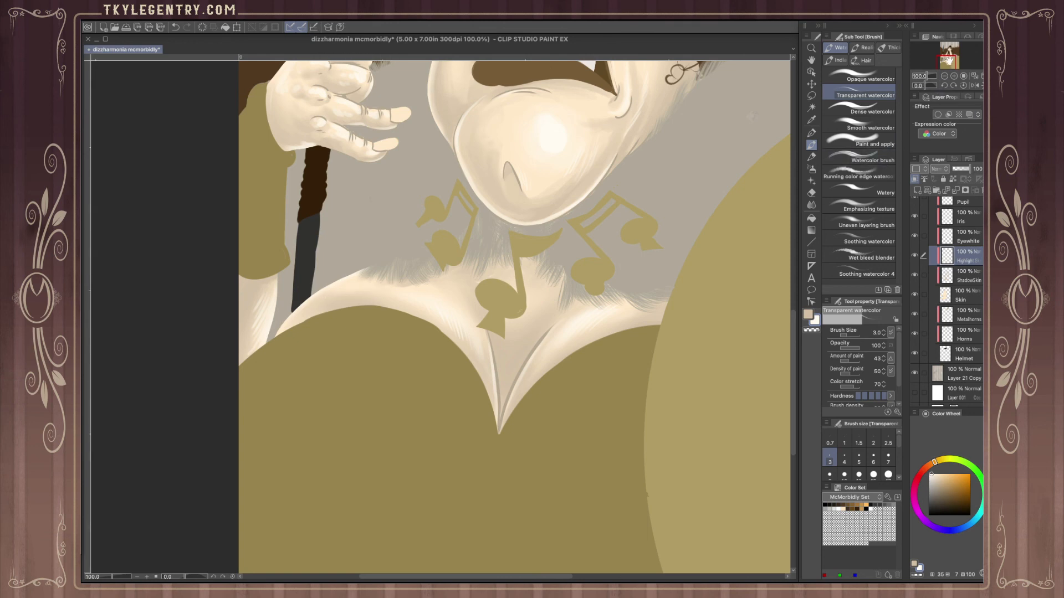
- Paint highlights down the cheek and neck beside the curly hair with Transparent watercolor, enlarging the brush to size 10
{"action": "left_click_drag", "start_coordinate": [948, 63], "coordinate": [949, 51]}
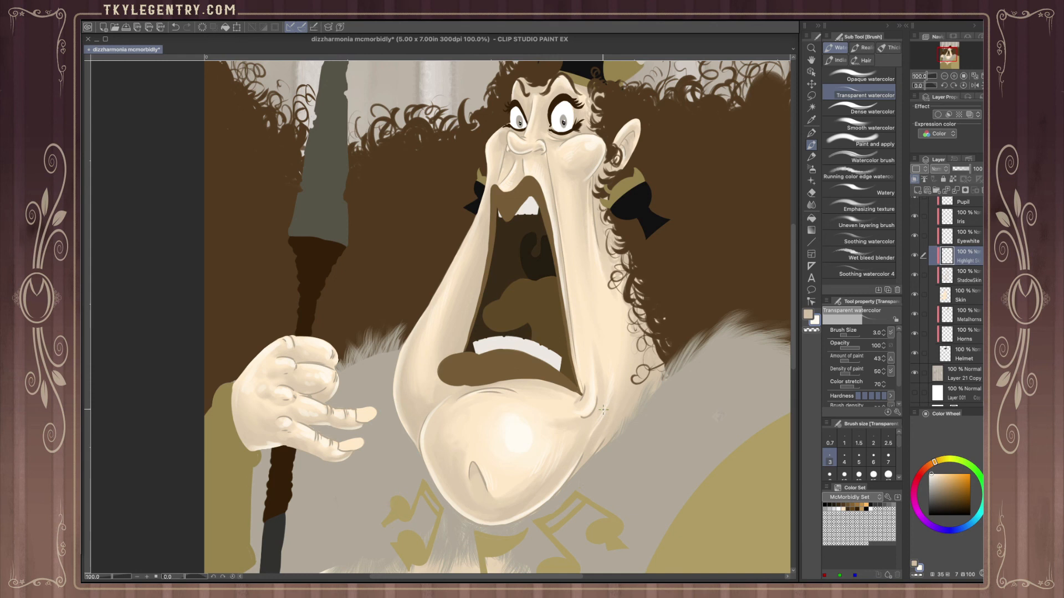
{"action": "key", "text": "ctrl+z"}
{"action": "left_click_drag", "start_coordinate": [597, 226], "coordinate": [612, 299]}
{"action": "key", "text": "bracketright"}
{"action": "key", "text": "bracketright"}
{"action": "key", "text": "bracketright"}
{"action": "key", "text": "bracketright"}
{"action": "key", "text": "bracketright"}
{"action": "key", "text": "bracketright"}
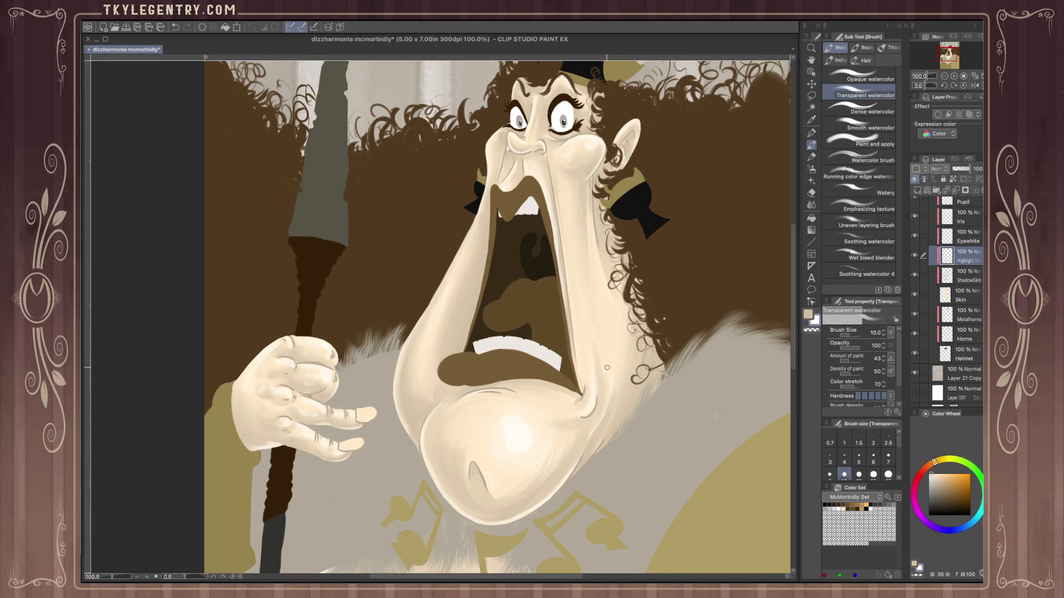
{"action": "left_click_drag", "start_coordinate": [620, 332], "coordinate": [606, 366]}
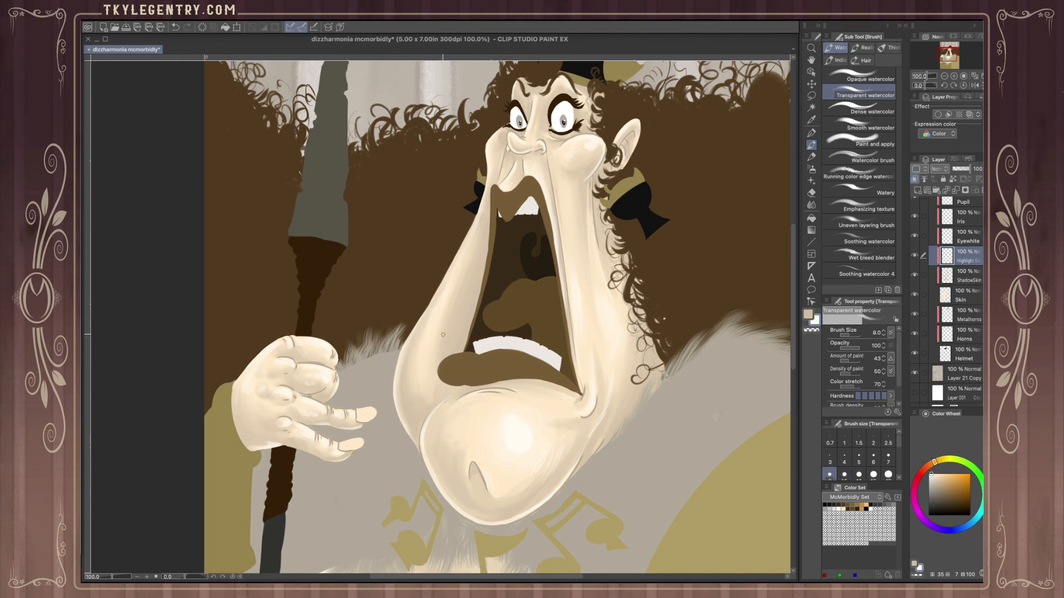
- Shade the cheek beside the open mouth on the skin shadow layer with a sampled skin tone darkened to H35 S24 V71, at size 7
{"action": "key", "text": "bracketleft"}
{"action": "key", "text": "i"}
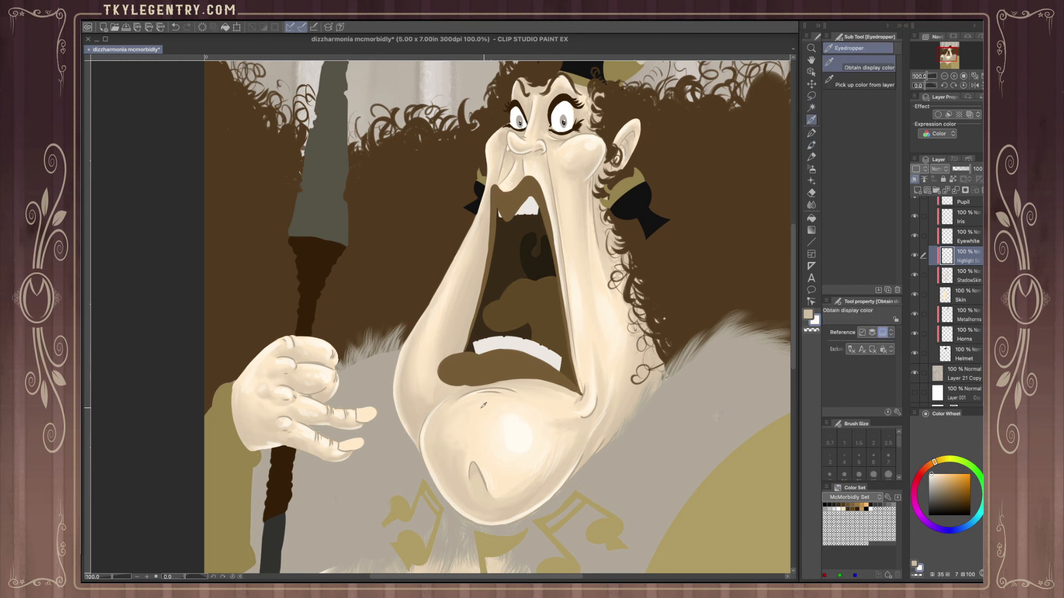
{"action": "left_click", "coordinate": [457, 444]}
{"action": "key", "text": "b"}
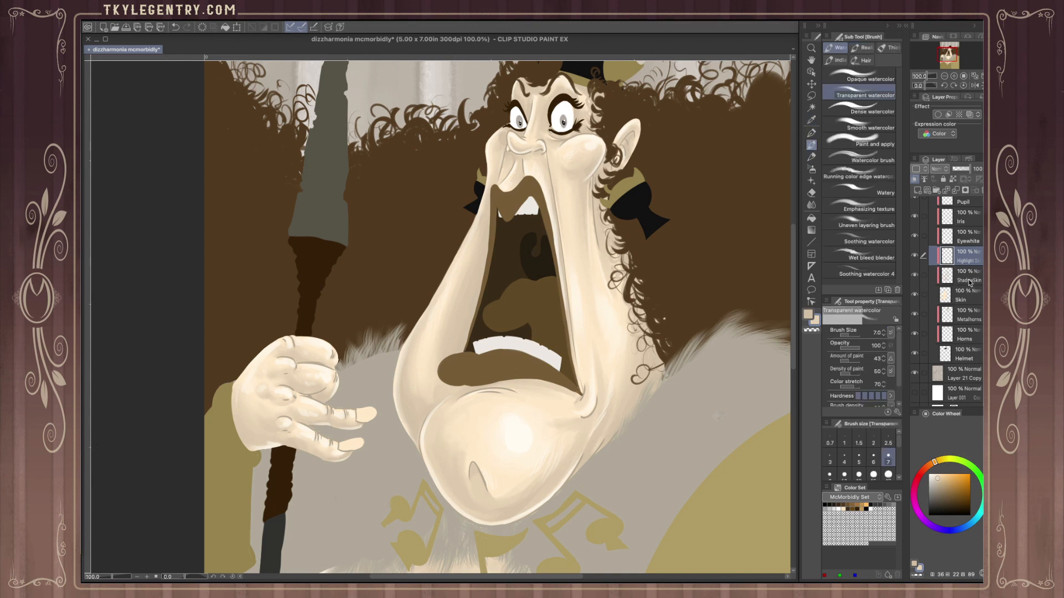
{"action": "left_click", "coordinate": [969, 278]}
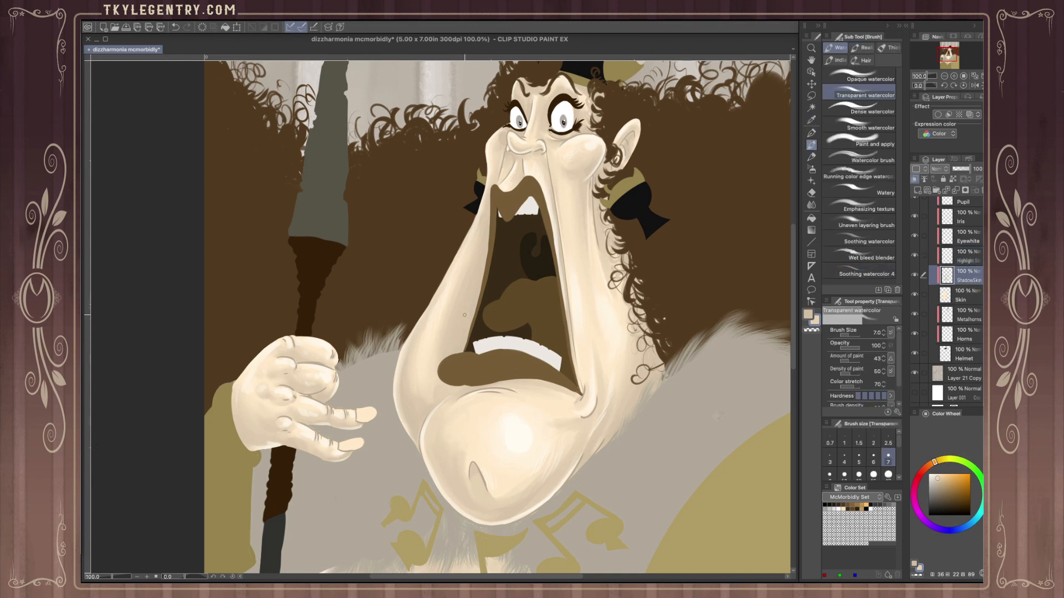
{"action": "left_click", "coordinate": [809, 314]}
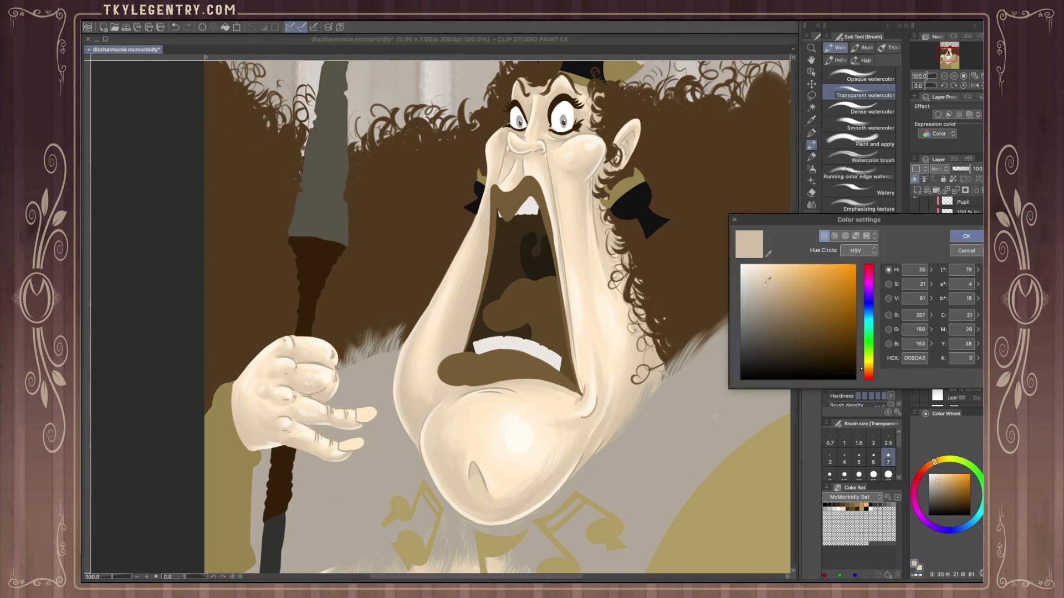
{"action": "left_click", "coordinate": [768, 297]}
{"action": "left_click", "coordinate": [959, 236]}
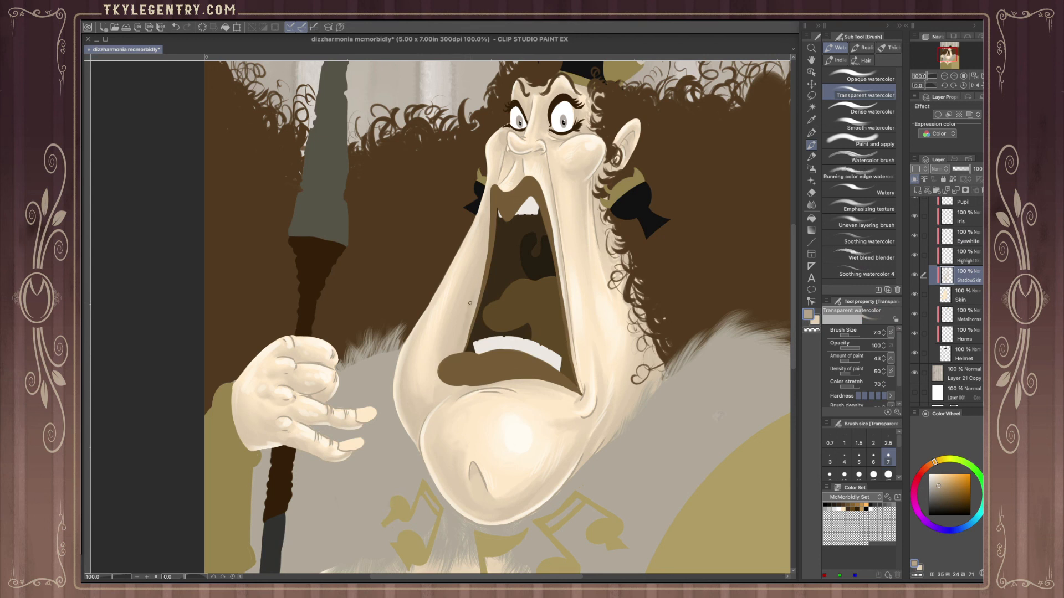
{"action": "key", "text": "ctrl+z"}
{"action": "left_click_drag", "start_coordinate": [494, 198], "coordinate": [454, 345]}
{"action": "key", "text": "ctrl+z"}
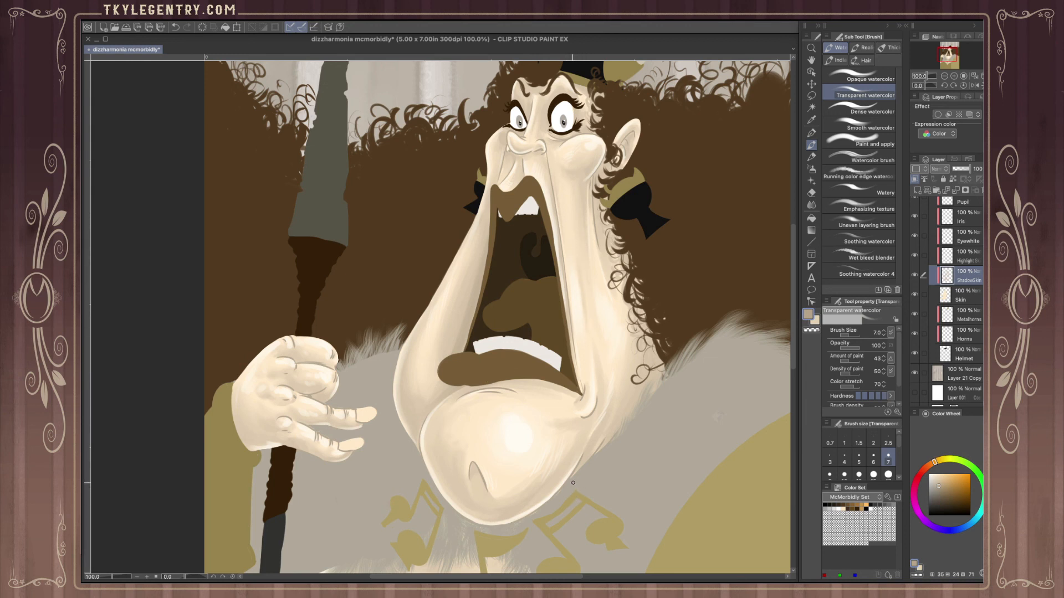
- Soften the highlight layer around the jaw and neck with the Soft eraser
{"action": "left_click", "coordinate": [964, 256]}
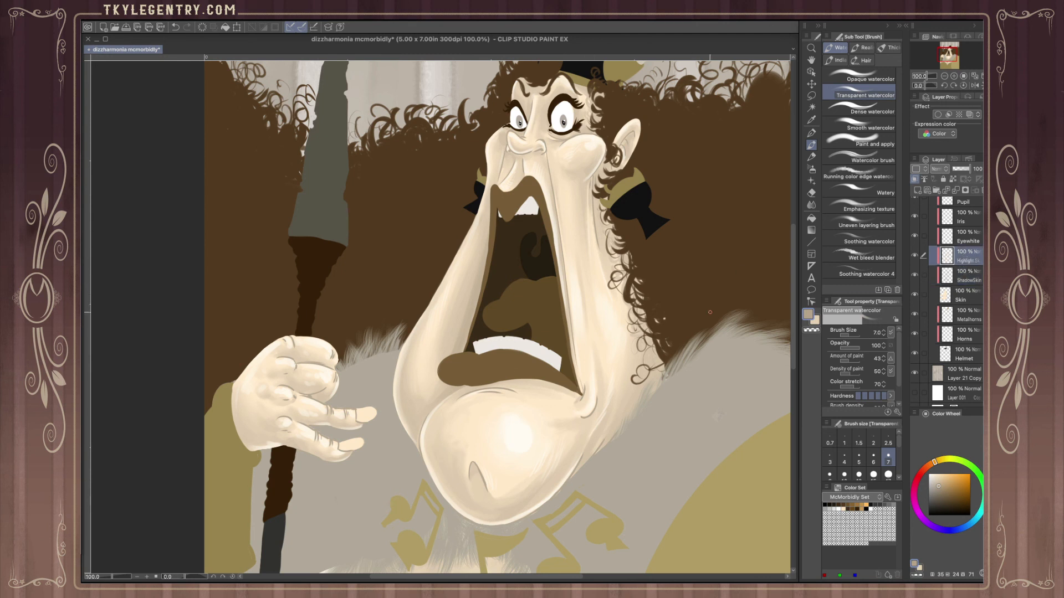
{"action": "left_click", "coordinate": [811, 193]}
{"action": "left_click", "coordinate": [874, 82]}
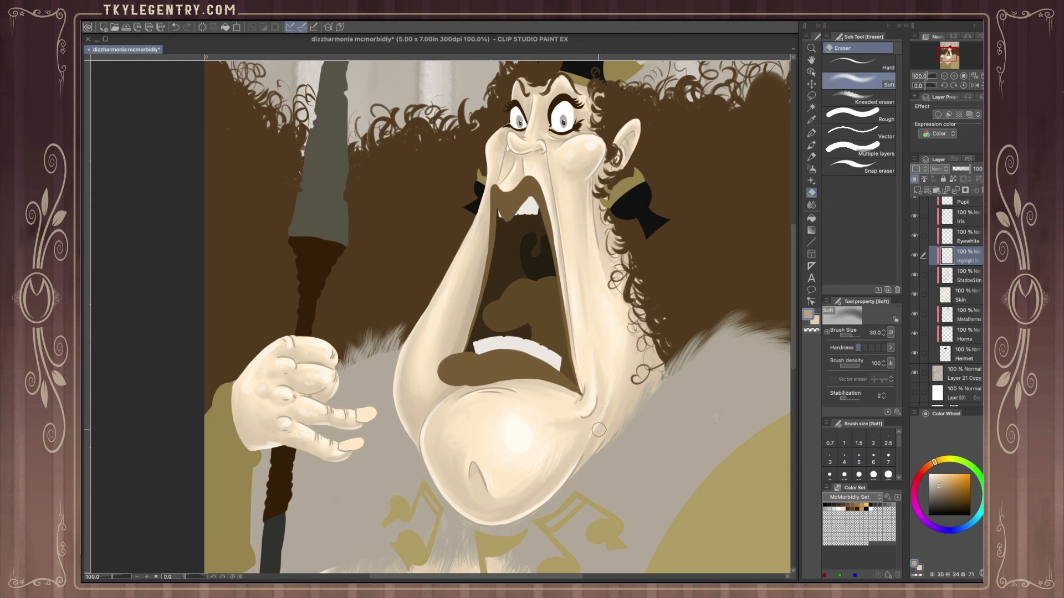
- Smooth the cheek shading beside the mouth on the skin shadow layer with Blur at size 17
{"action": "left_click", "coordinate": [812, 205]}
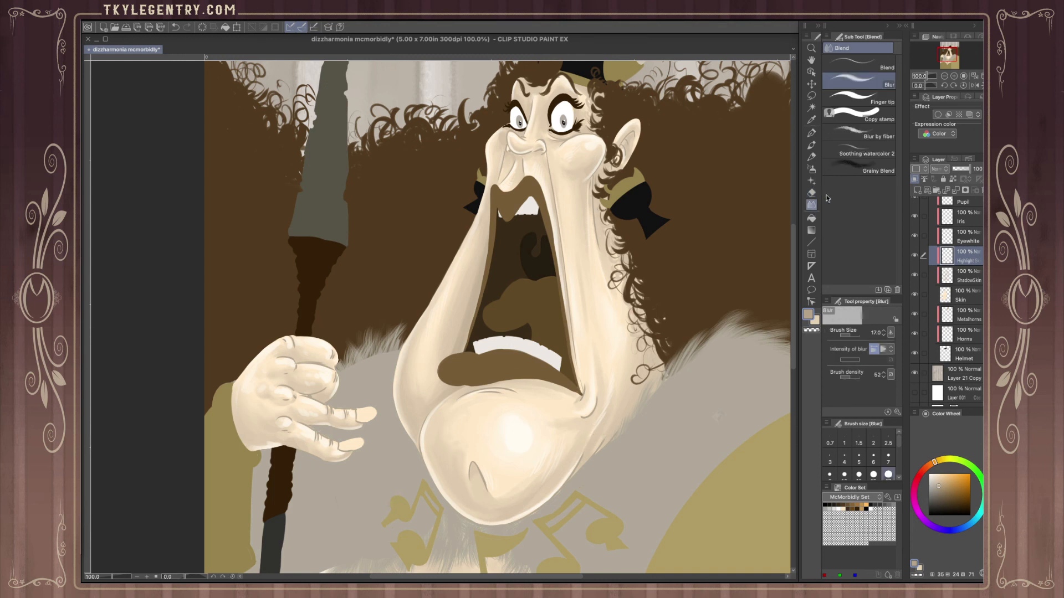
{"action": "left_click", "coordinate": [886, 82]}
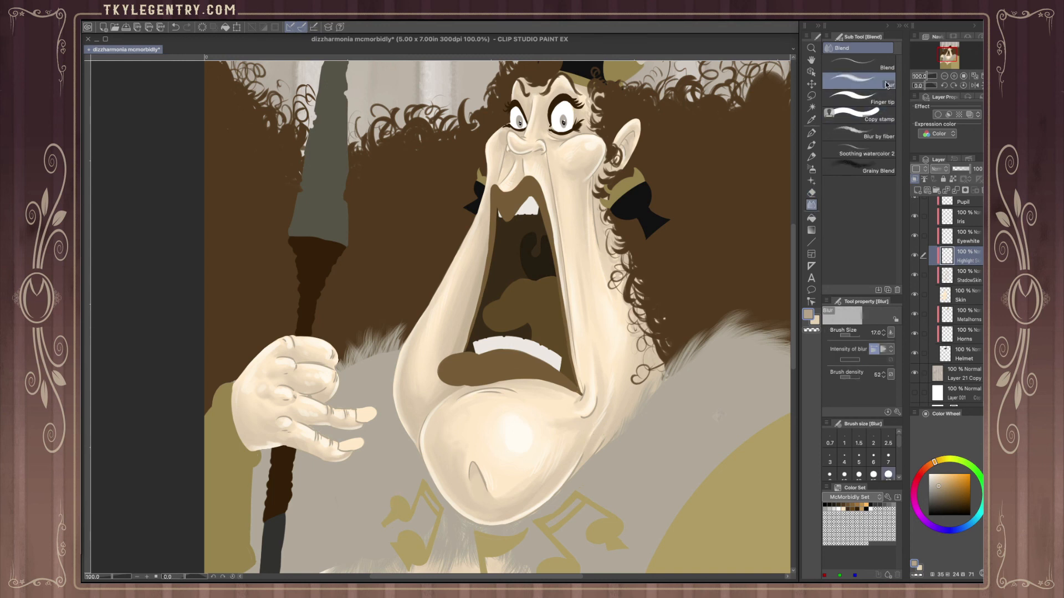
{"action": "left_click", "coordinate": [964, 275]}
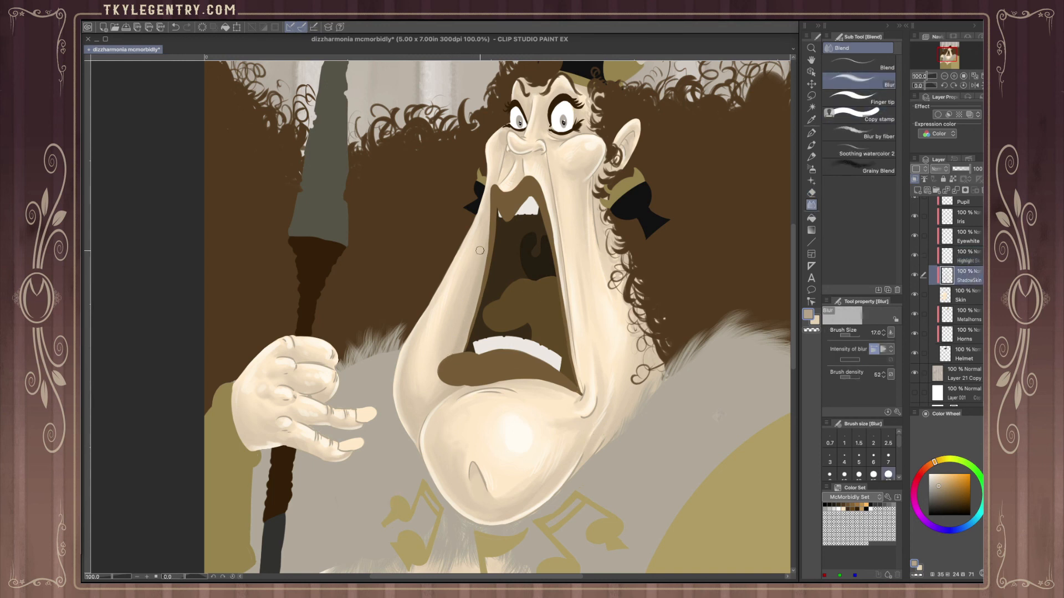
{"action": "left_click", "coordinate": [944, 76]}
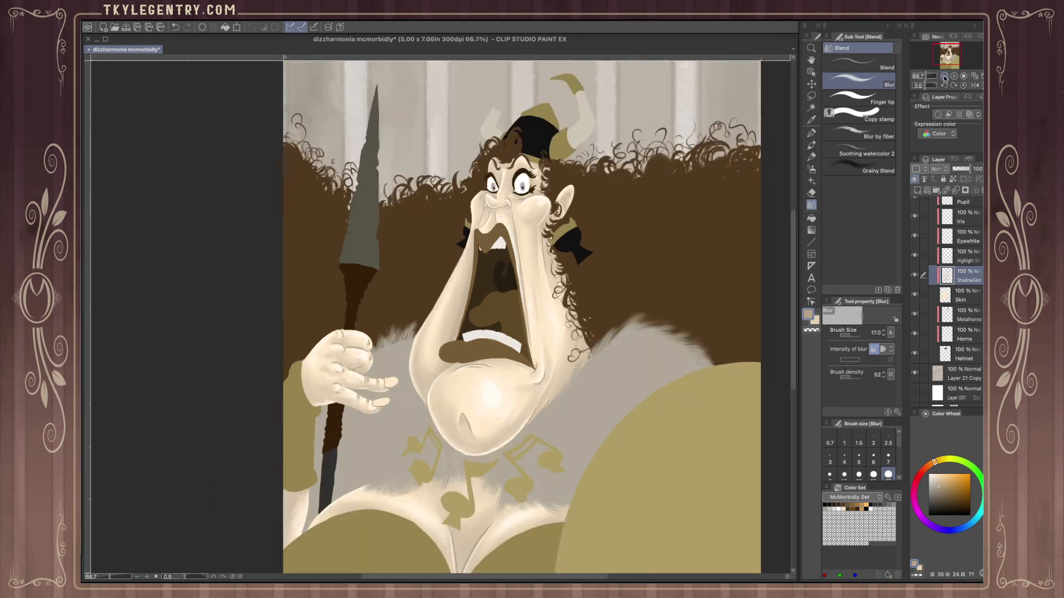
- Examine the blended skin shading across the whole illustration, and closer on the face, neck and hand
{"action": "left_click", "coordinate": [944, 77]}
{"action": "left_click", "coordinate": [944, 76]}
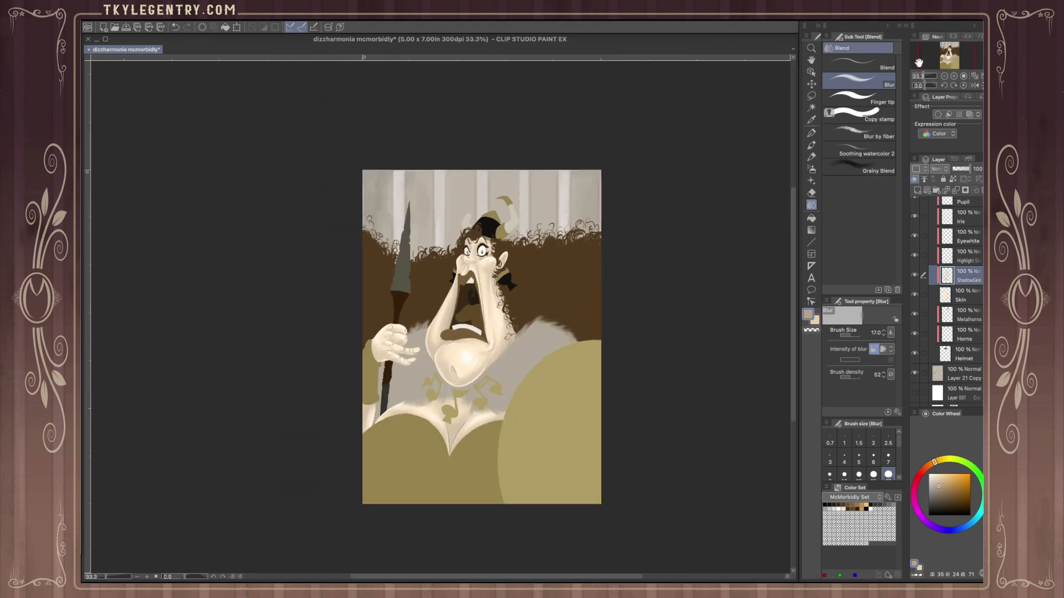
{"action": "left_click", "coordinate": [953, 76]}
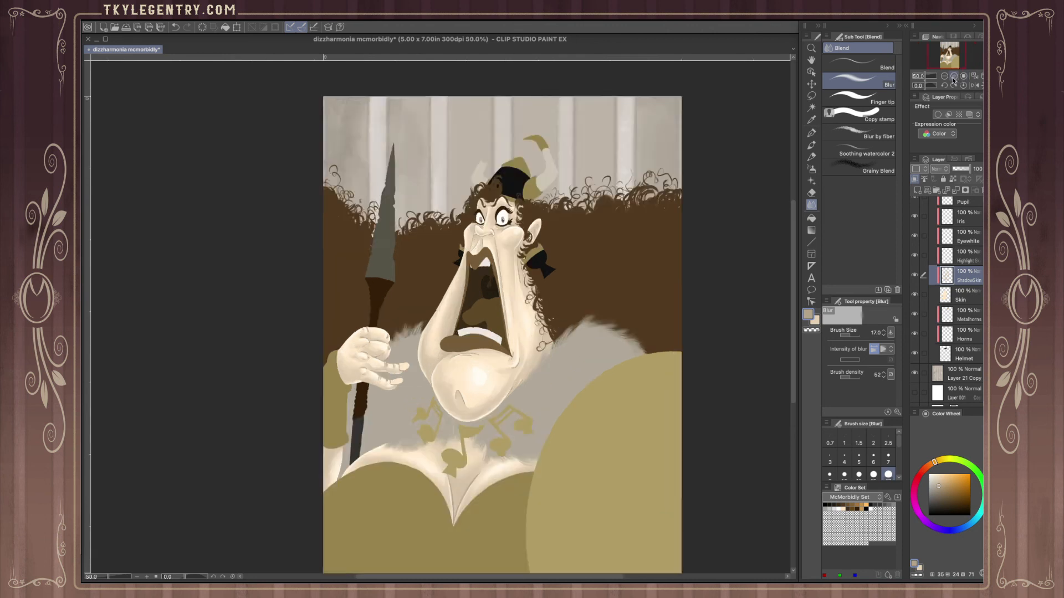
{"action": "left_click", "coordinate": [952, 76]}
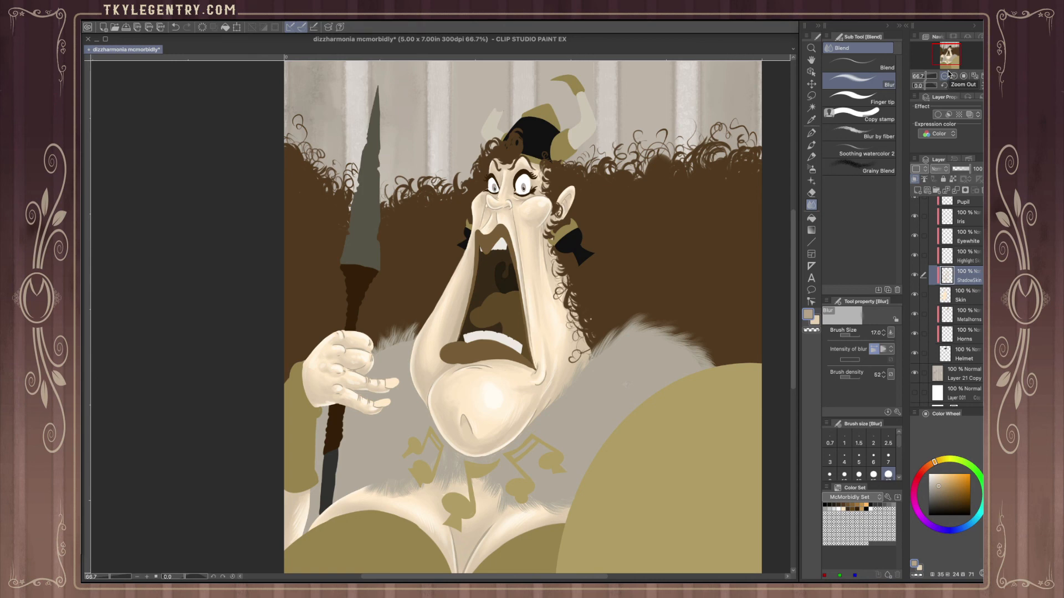
{"action": "left_click", "coordinate": [953, 76]}
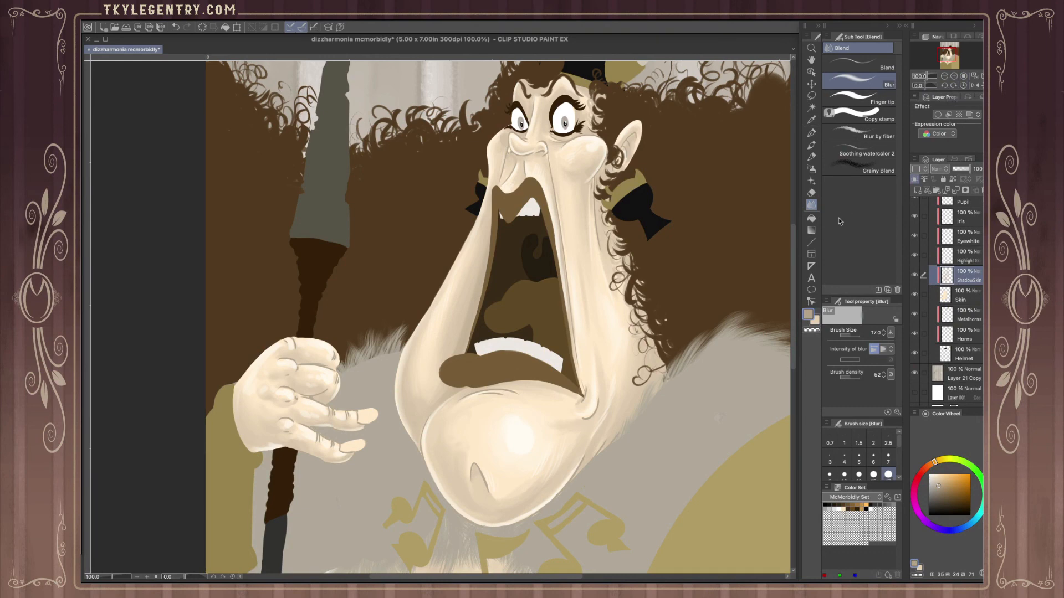
{"action": "left_click_drag", "start_coordinate": [947, 54], "coordinate": [950, 53]}
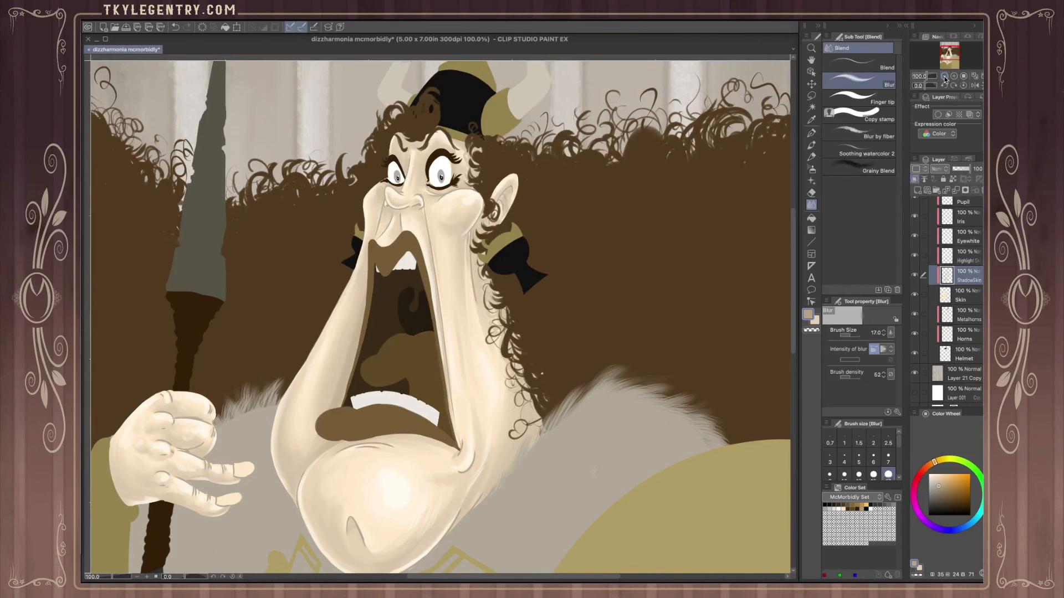
{"action": "left_click", "coordinate": [945, 77]}
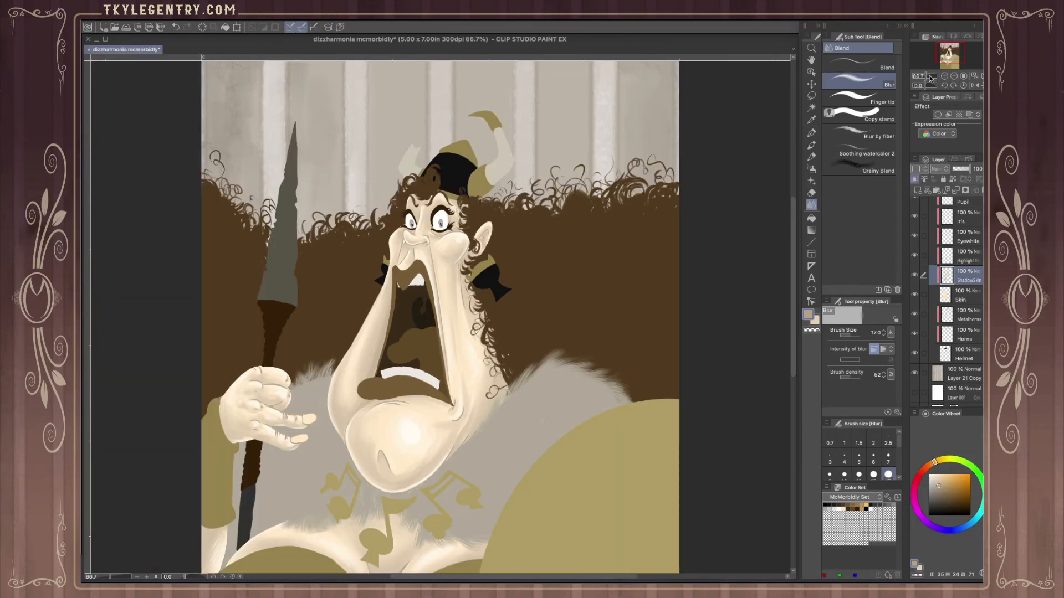